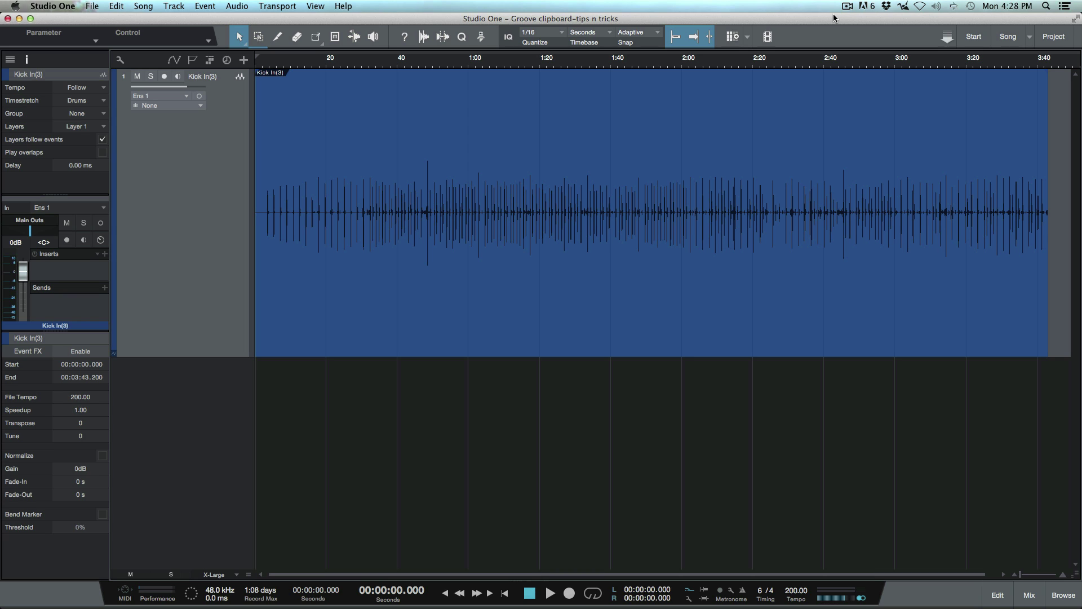
Review the audio operations available for the kick drum event
left_click(608, 119)
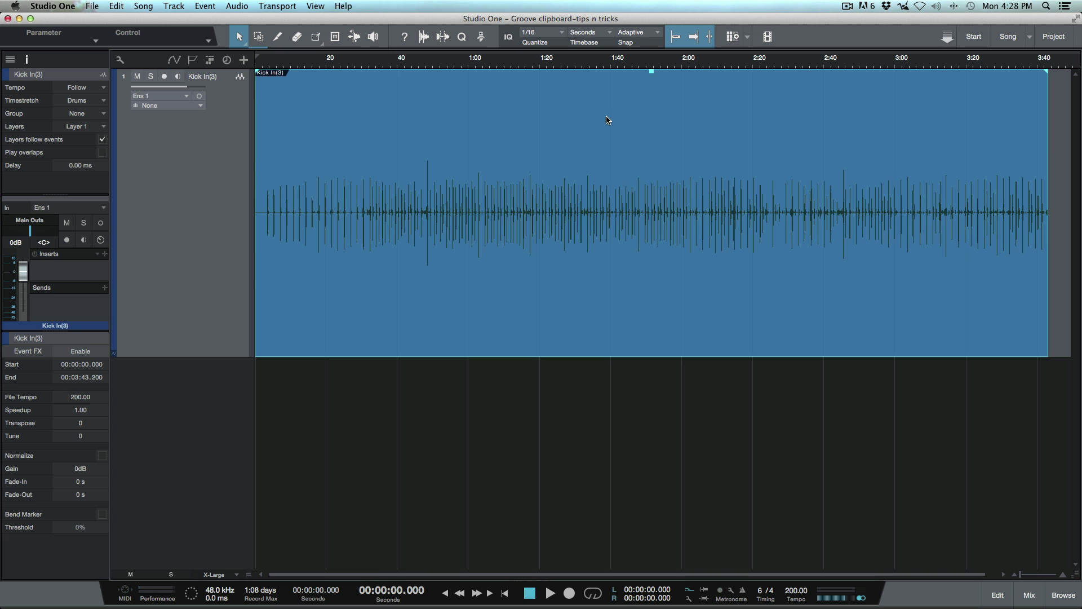
right_click(607, 120)
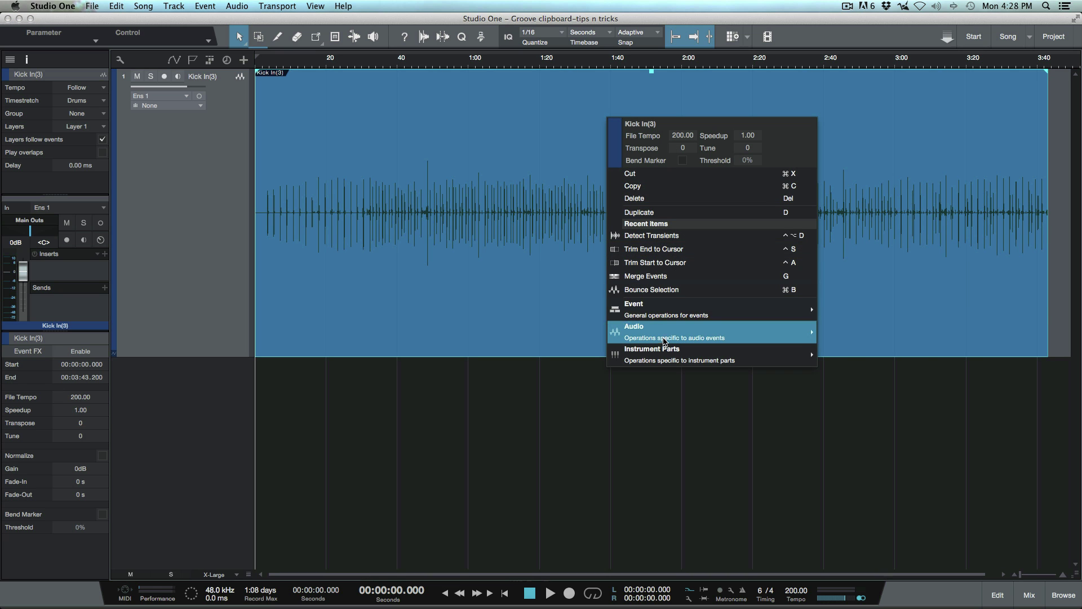
mouse_move(665, 340)
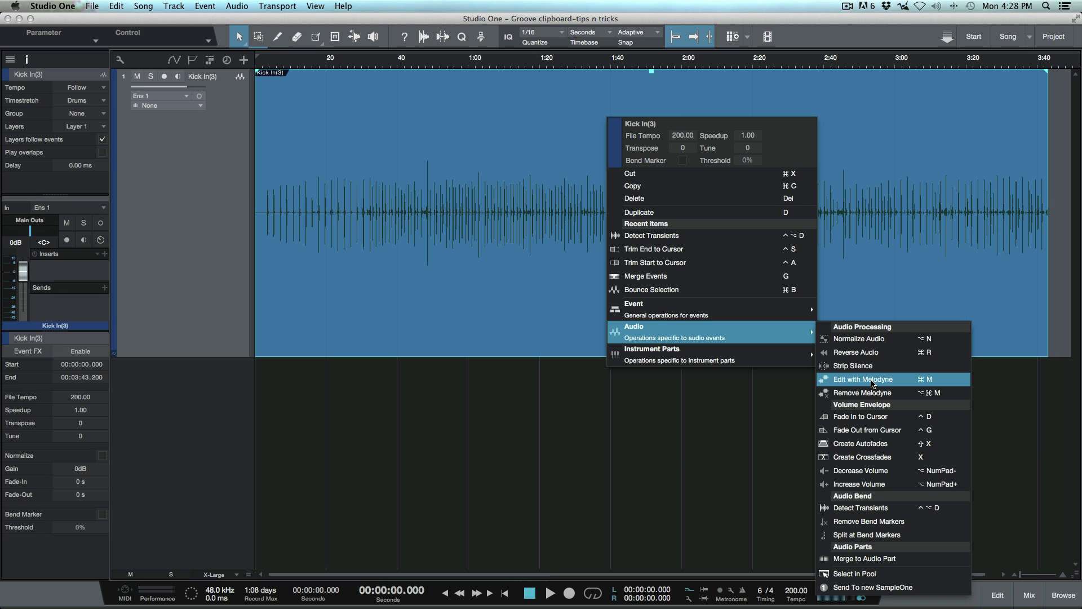
left_click(794, 409)
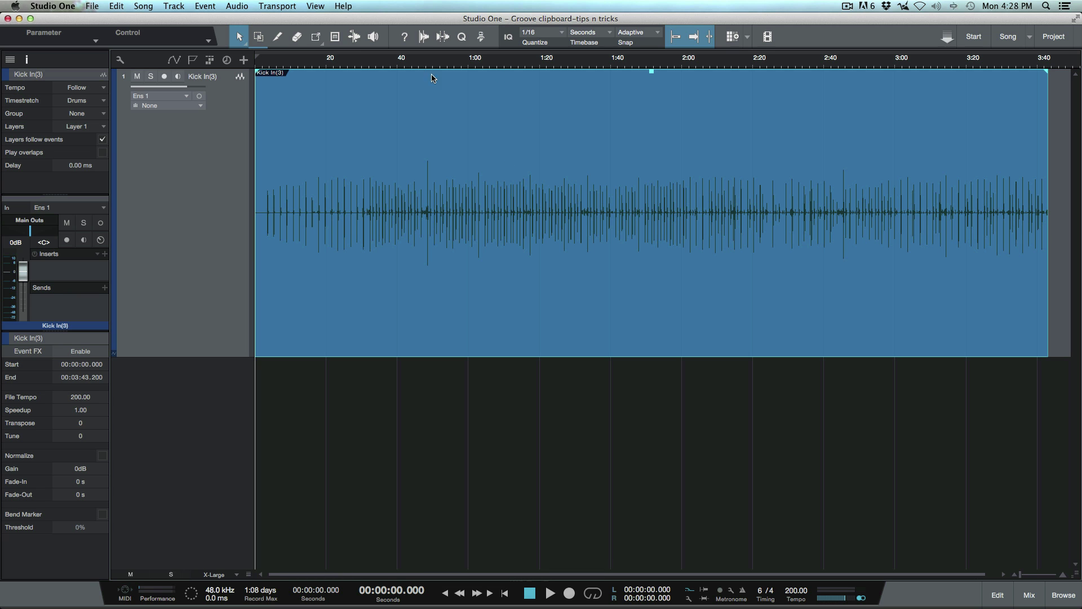
Audition the kick recording from about 47.4 s and inspect the bleed between the hits that follow
left_click_drag(443, 65, 446, 122)
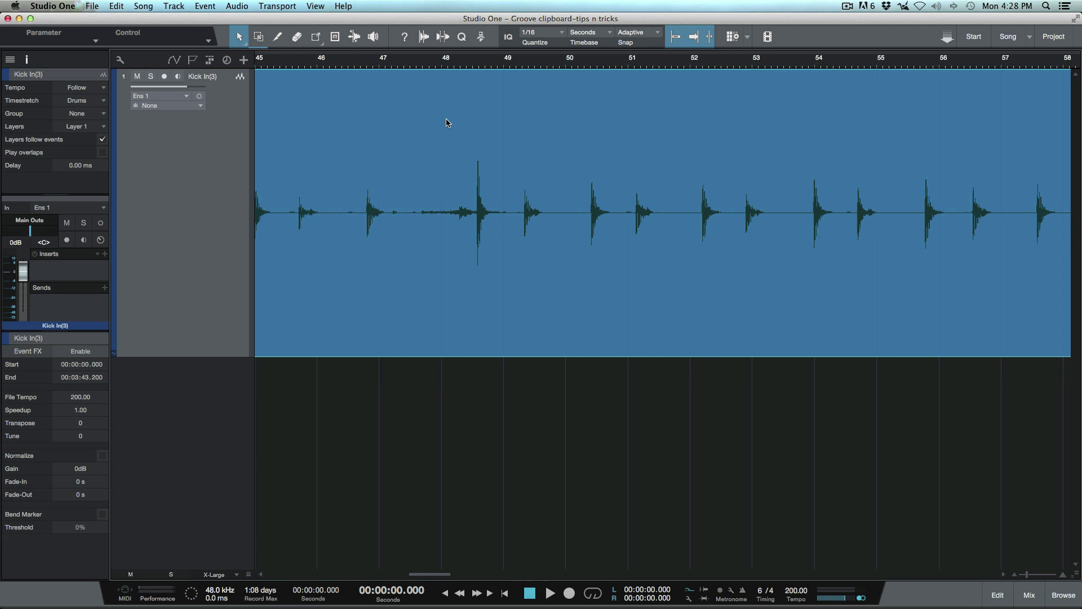
left_click(403, 185)
key("space")
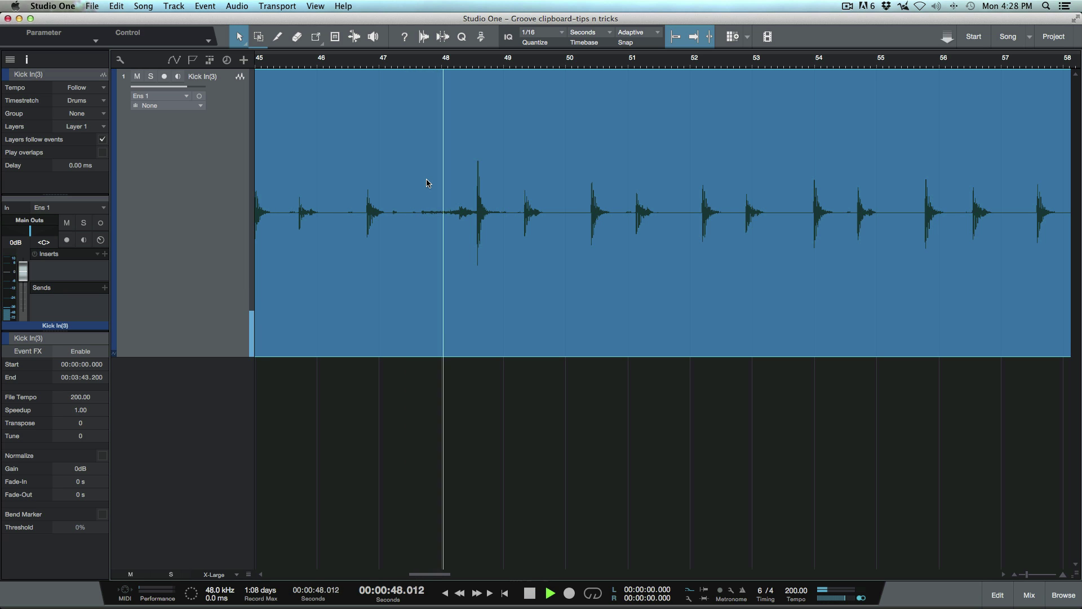
key("space")
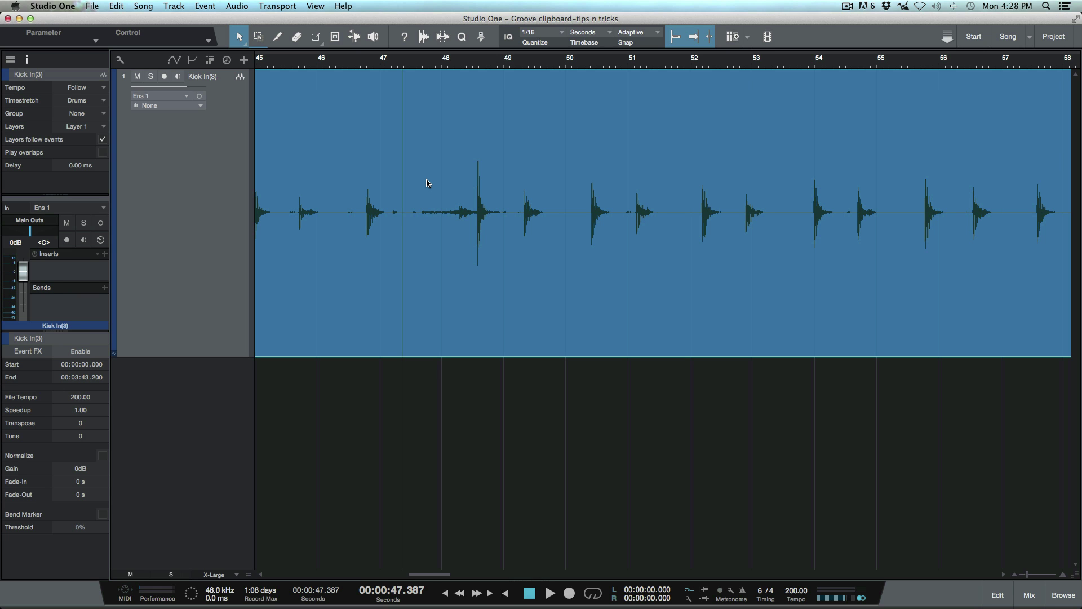
key("w")
scroll(427, 183, "right", 12)
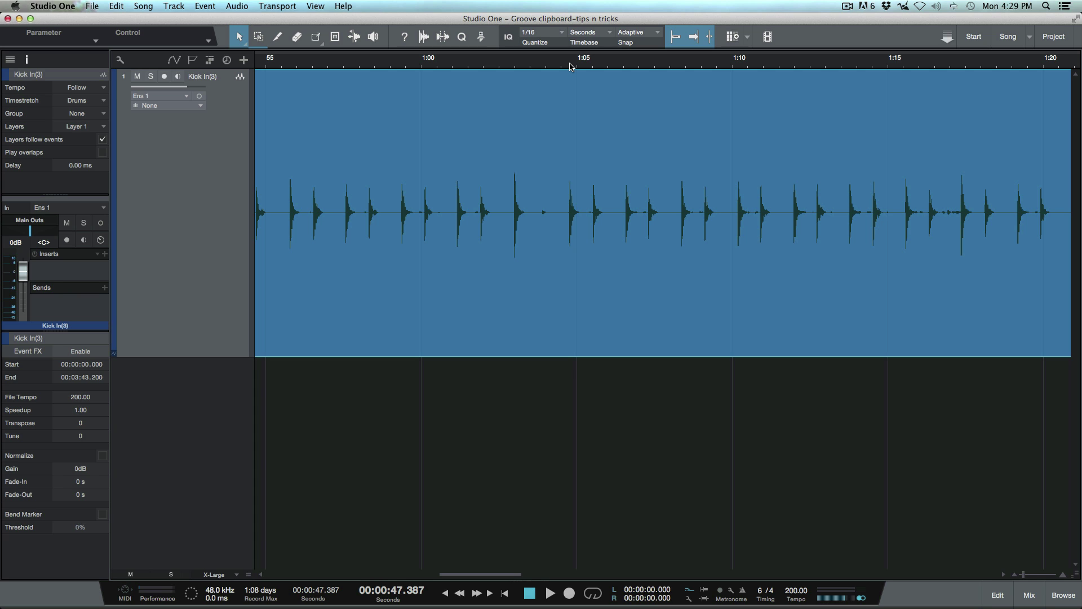
key("z")
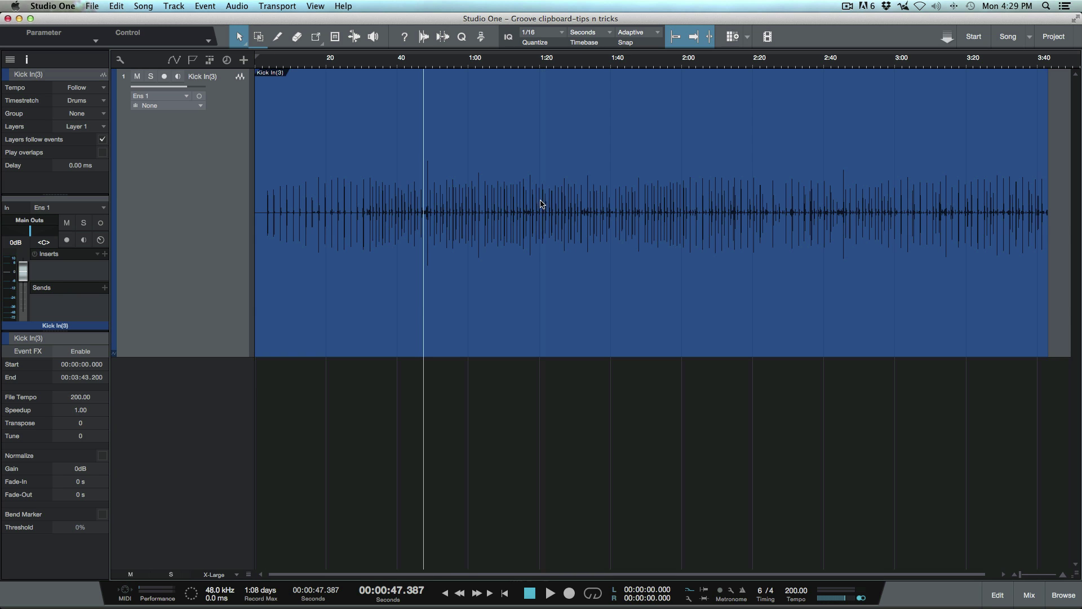
Delete the noise between two kick hits, from about 1:47.40 to 1:47.95
left_click_drag(642, 66, 629, 138)
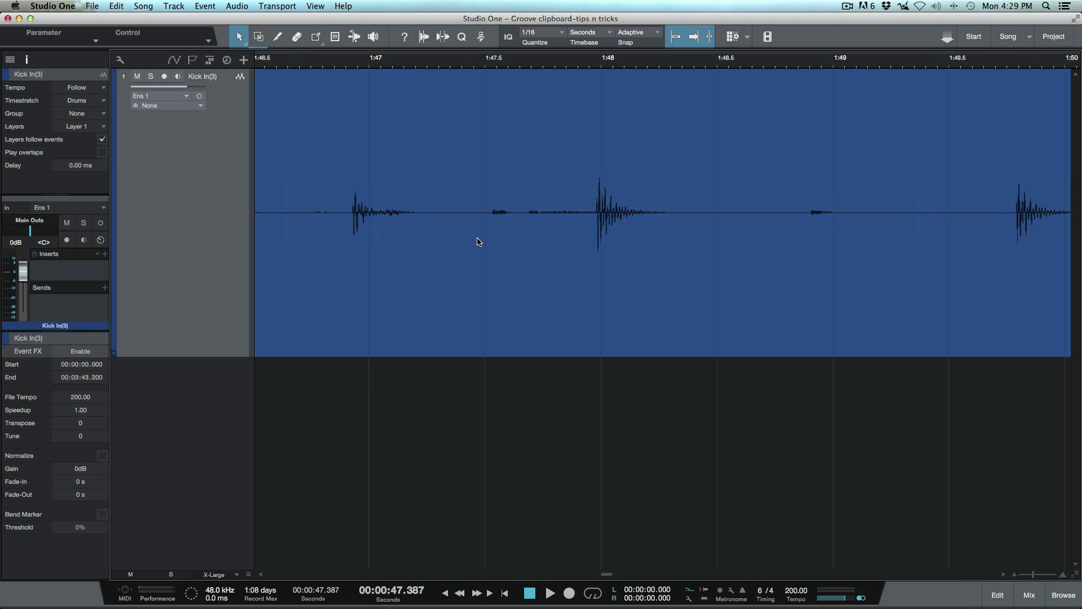
left_click_drag(463, 241, 590, 249)
key("Delete")
Add a fade-in of about 36 ms after the gap and a fade-out of about 221 ms before it
left_click(629, 234)
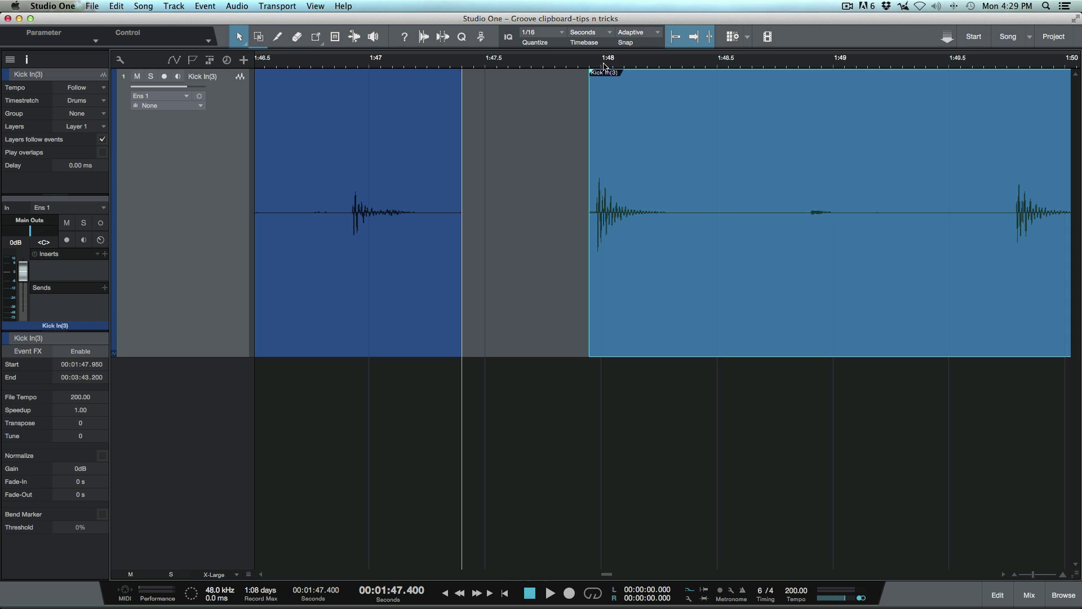
left_click_drag(591, 72, 597, 73)
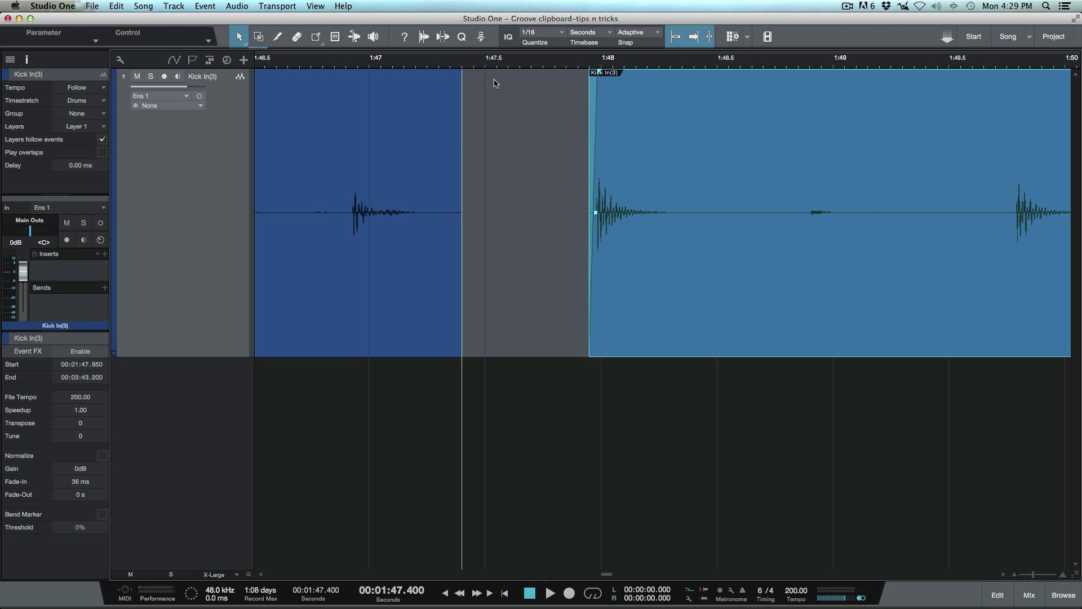
left_click(457, 138)
left_click_drag(460, 72, 444, 120)
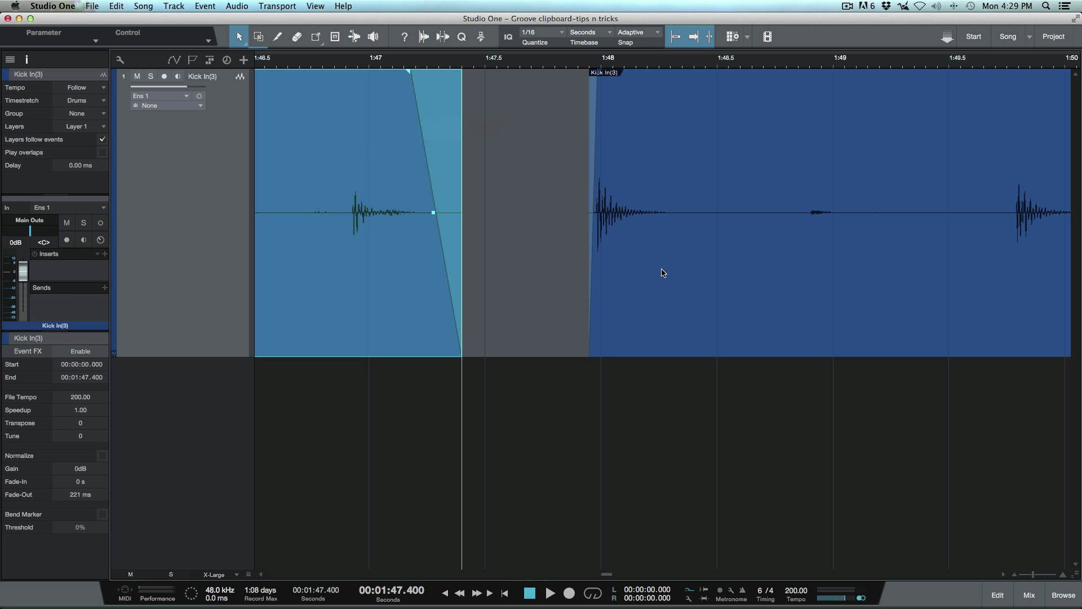
Undo both fades and the deletion, and return the playhead to the start of the song
key("super+z")
key("super+z")
key("super+z")
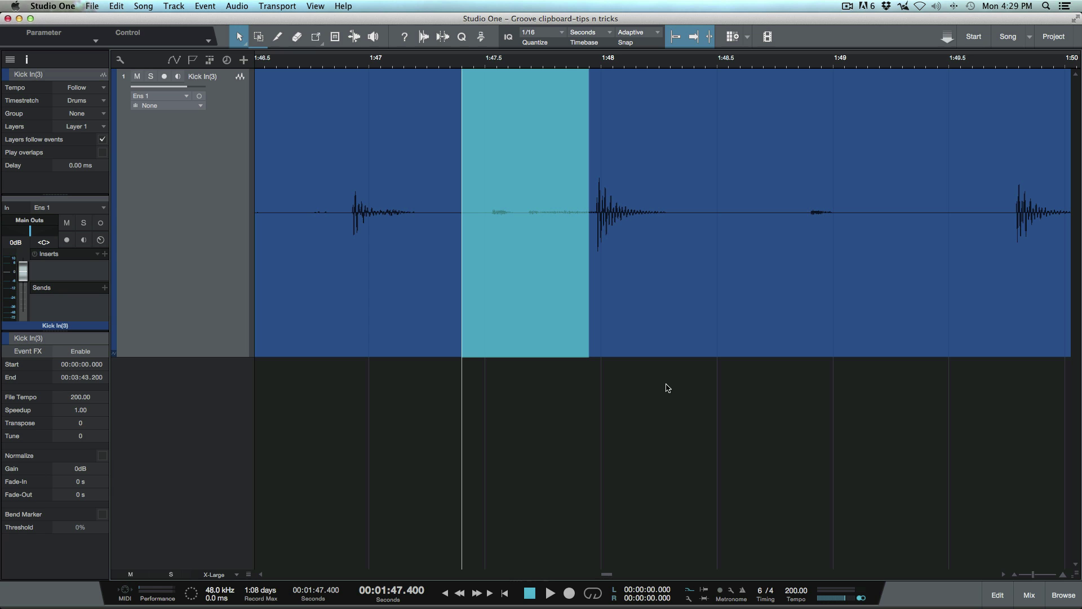
key("z")
key("Return")
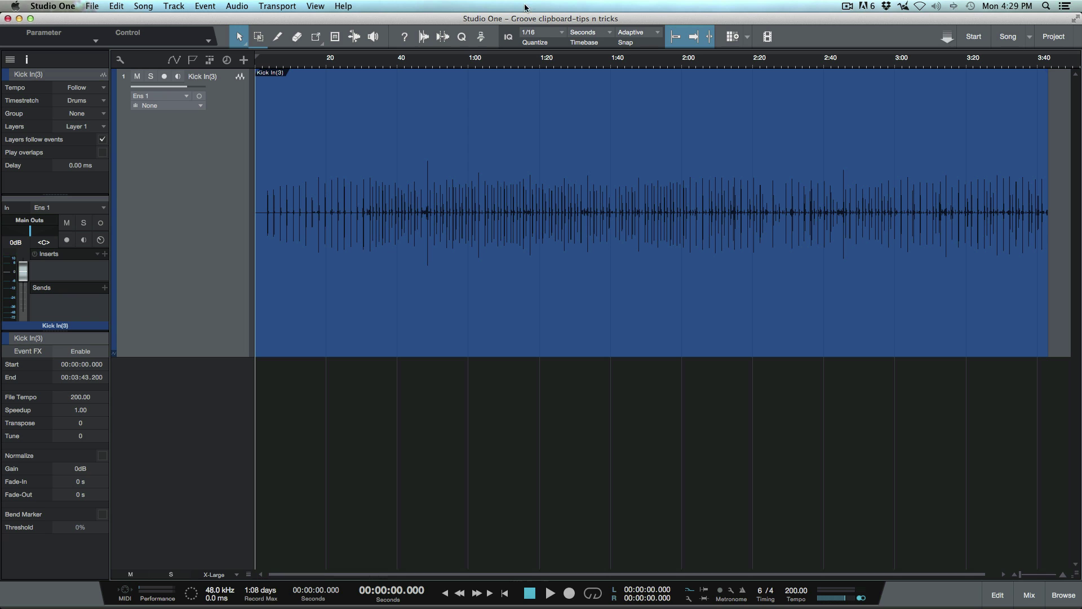
Show the quantize settings and switch them to Groove mode
left_click(462, 38)
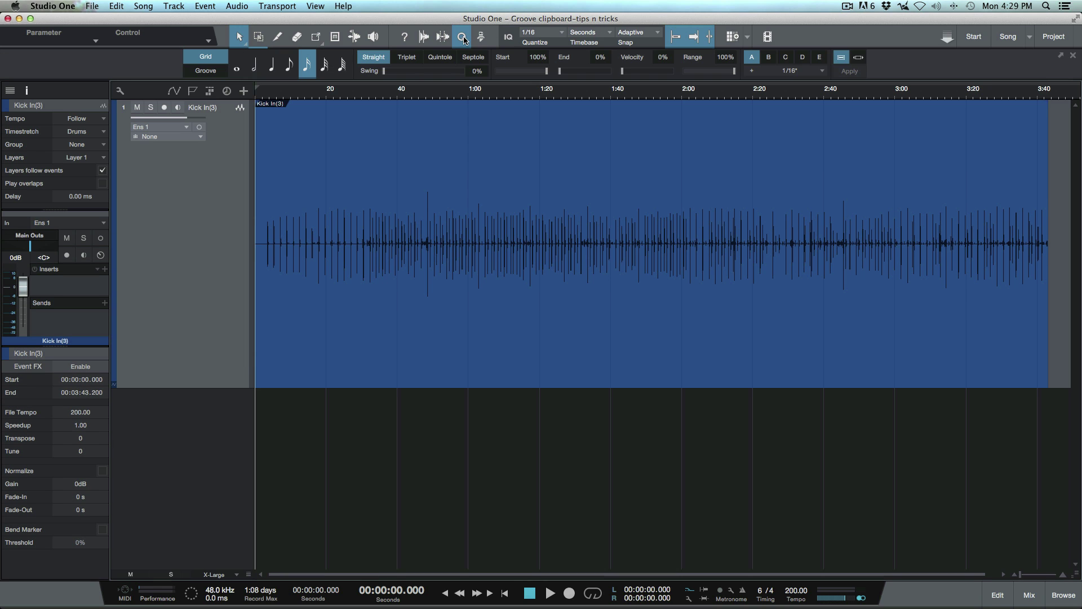
left_click(194, 70)
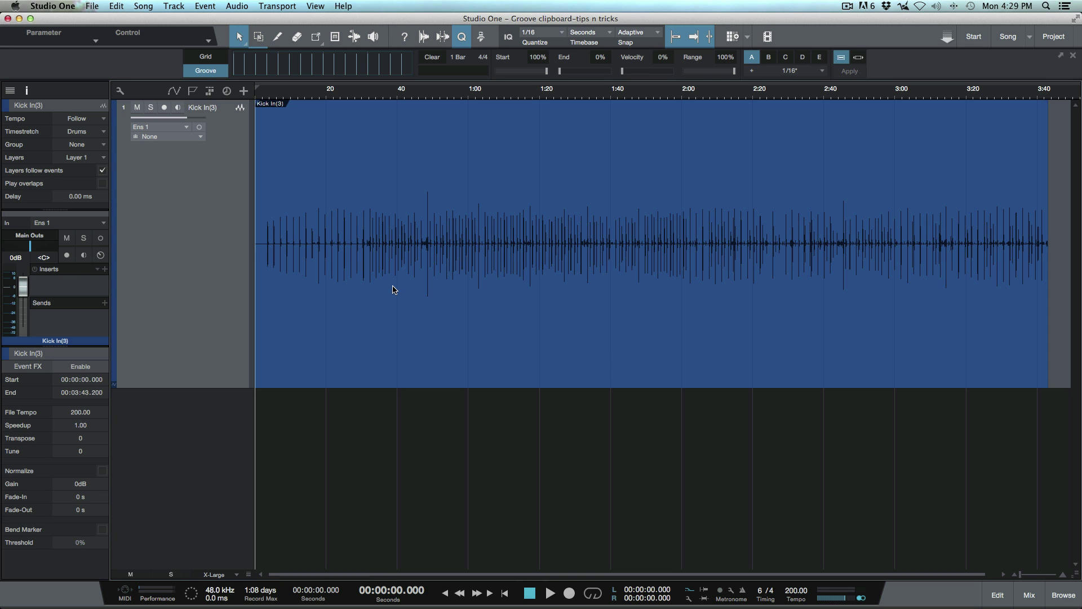
Analyze the kick event for transients with the Audio Bend detection in Standard mode
left_click(461, 252)
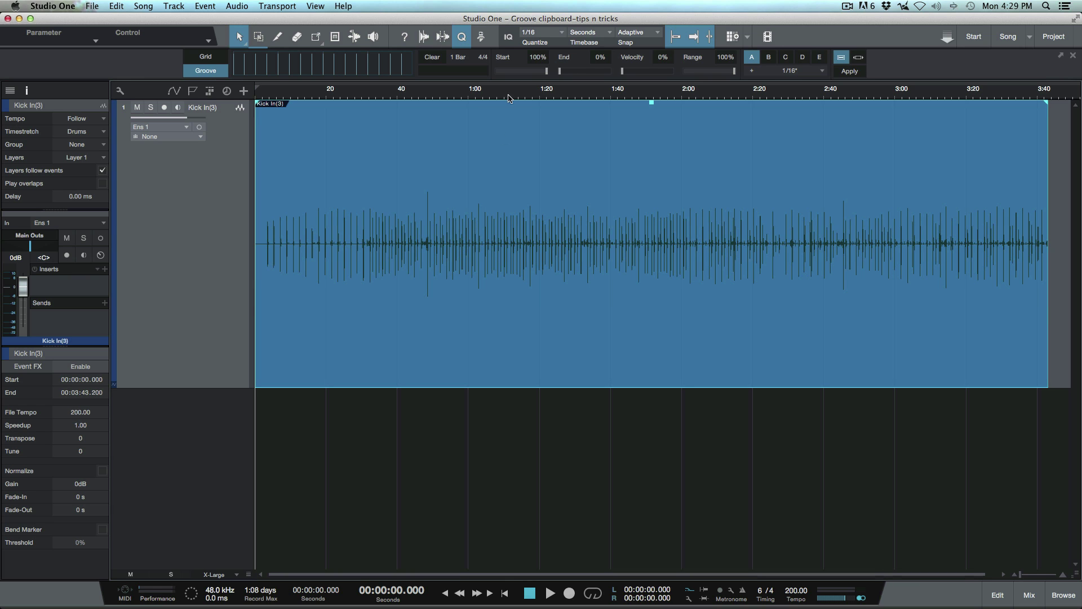
left_click(422, 37)
right_click(393, 163)
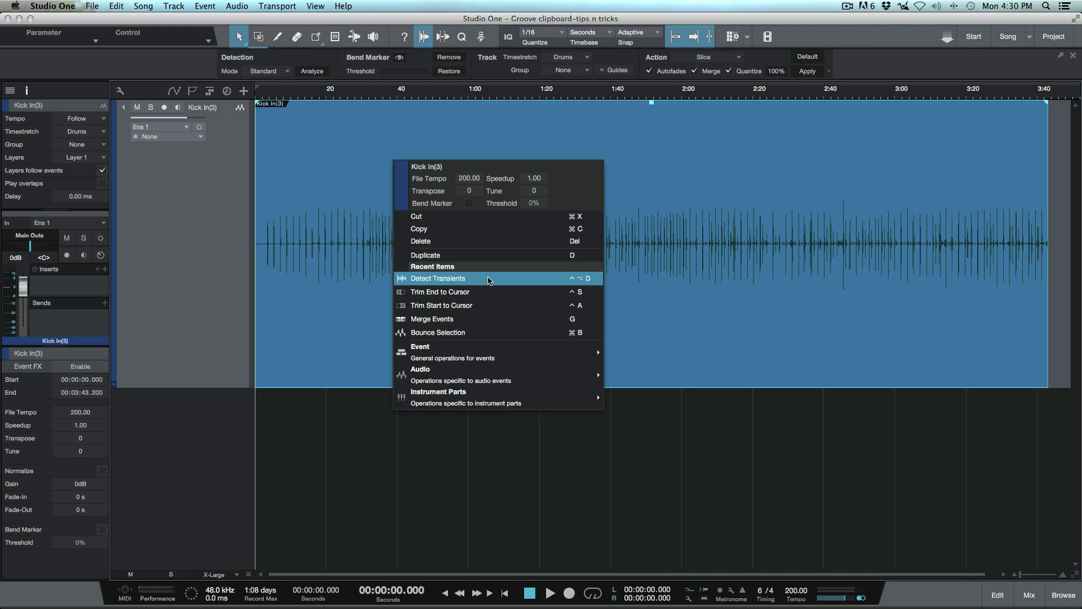
mouse_move(465, 375)
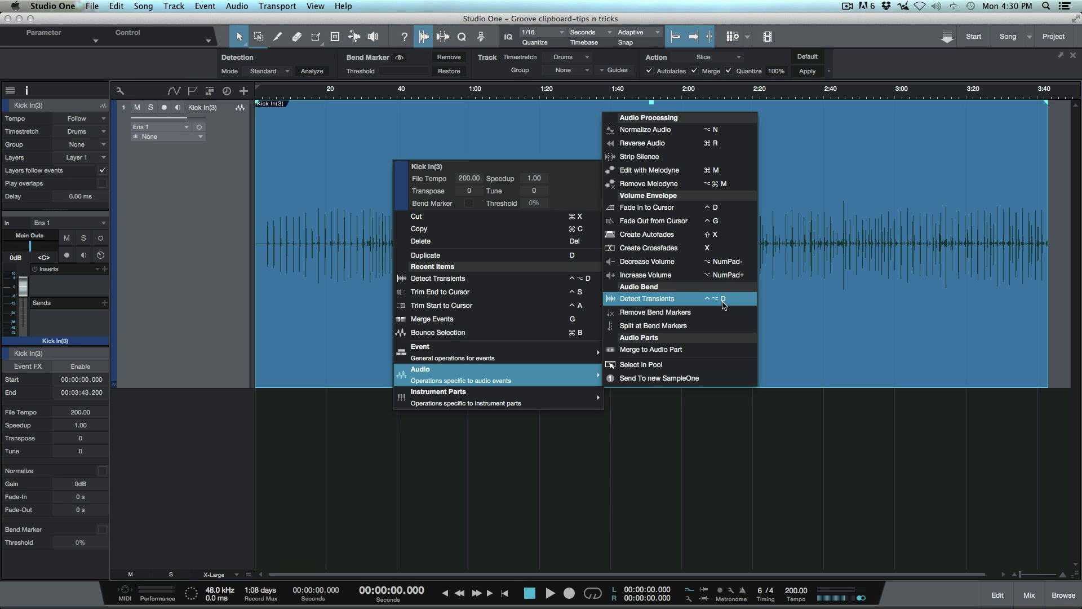
left_click(699, 529)
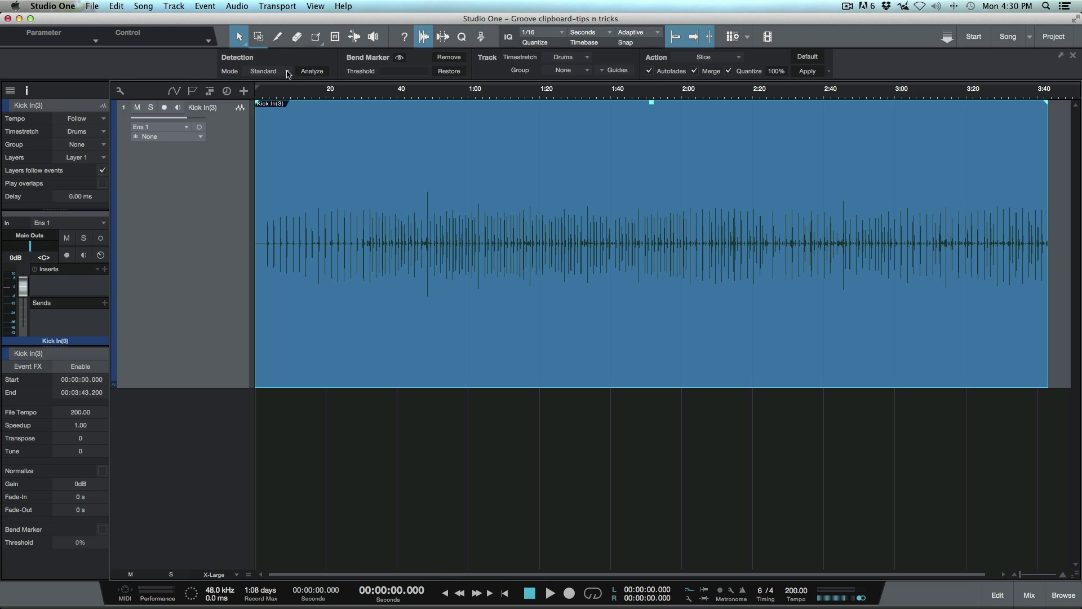
left_click(312, 72)
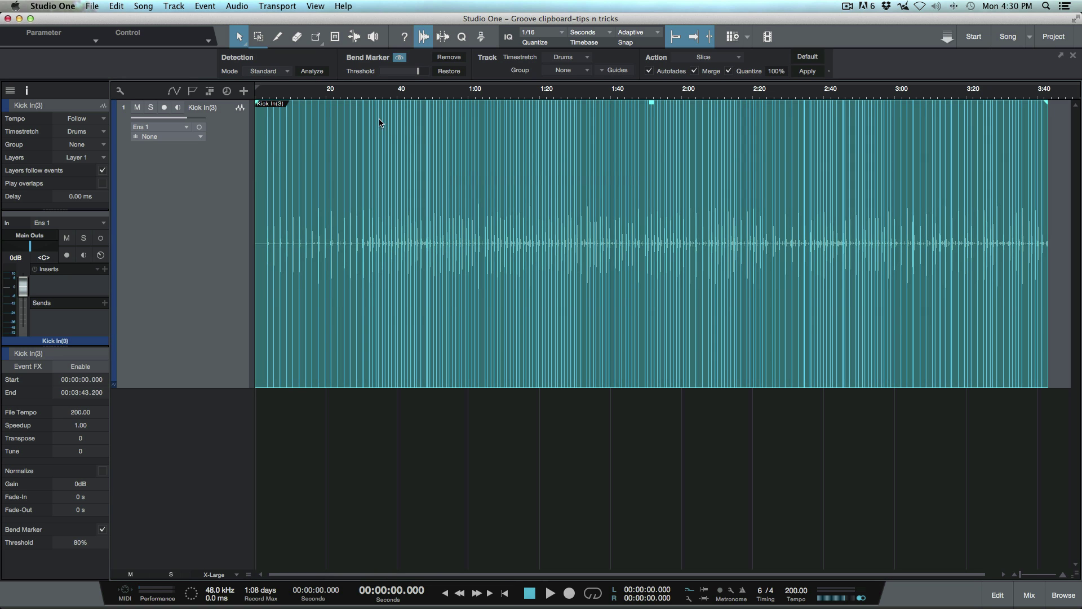
Inspect the bend markers around 25 to 35 s and audition the kick track from about 26.5 s
left_click_drag(366, 94, 387, 153)
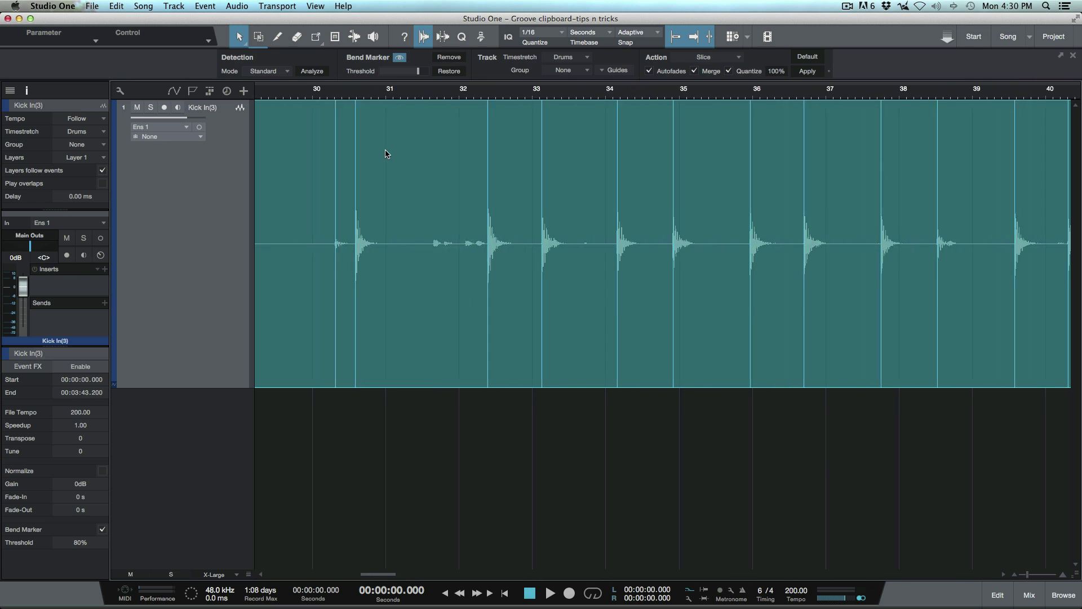
scroll(387, 152, "left", 3)
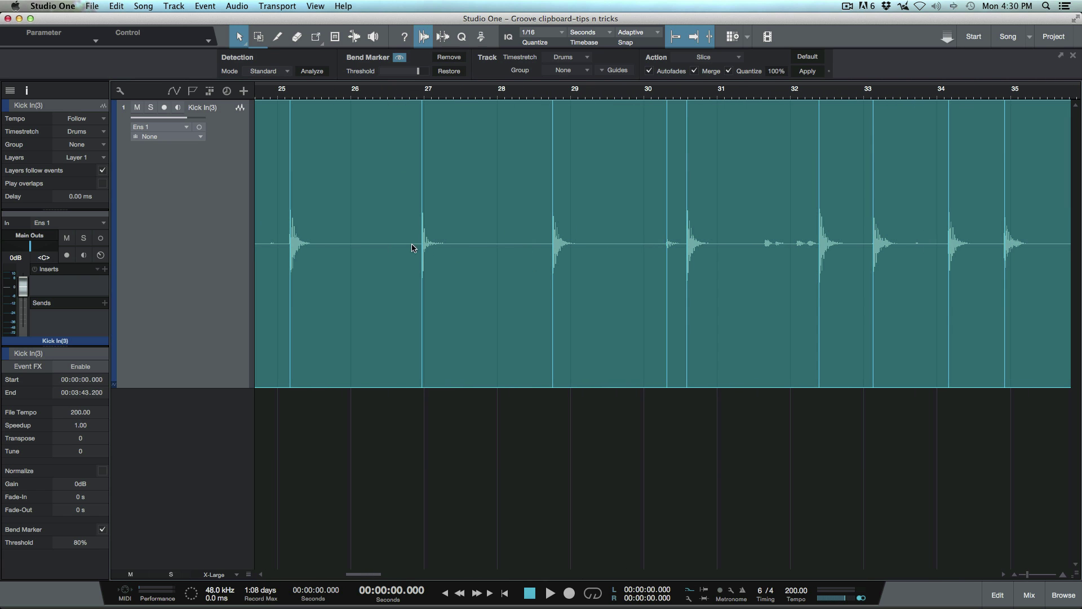
left_click(388, 246)
left_click(387, 246)
key("space")
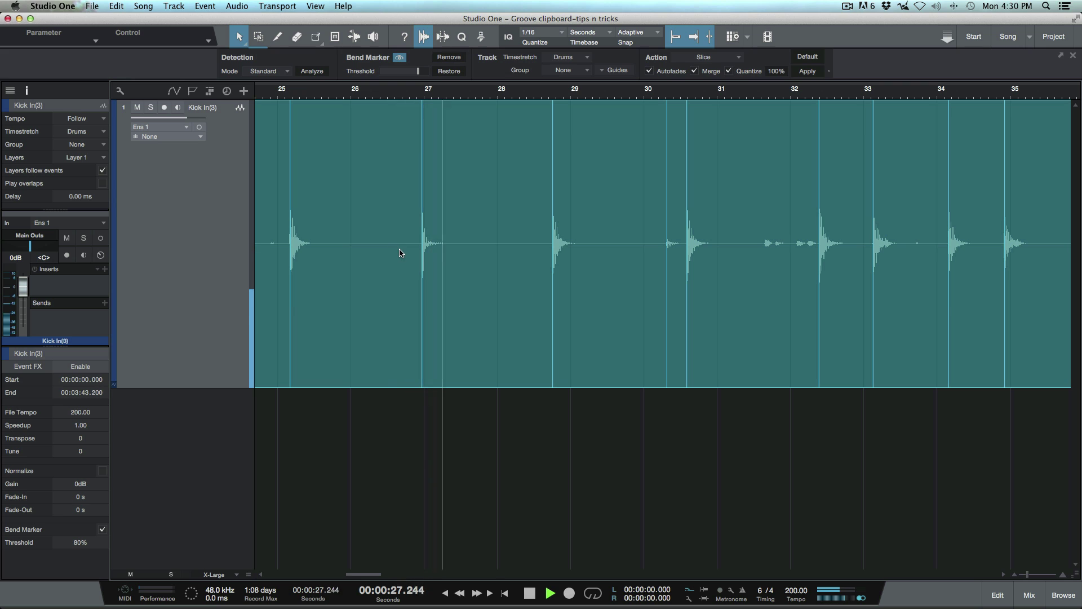
key("space")
Raise the kick track's volume to +8.4 dB and listen again from about 26.5 s
left_click_drag(196, 121, 206, 121)
key("space")
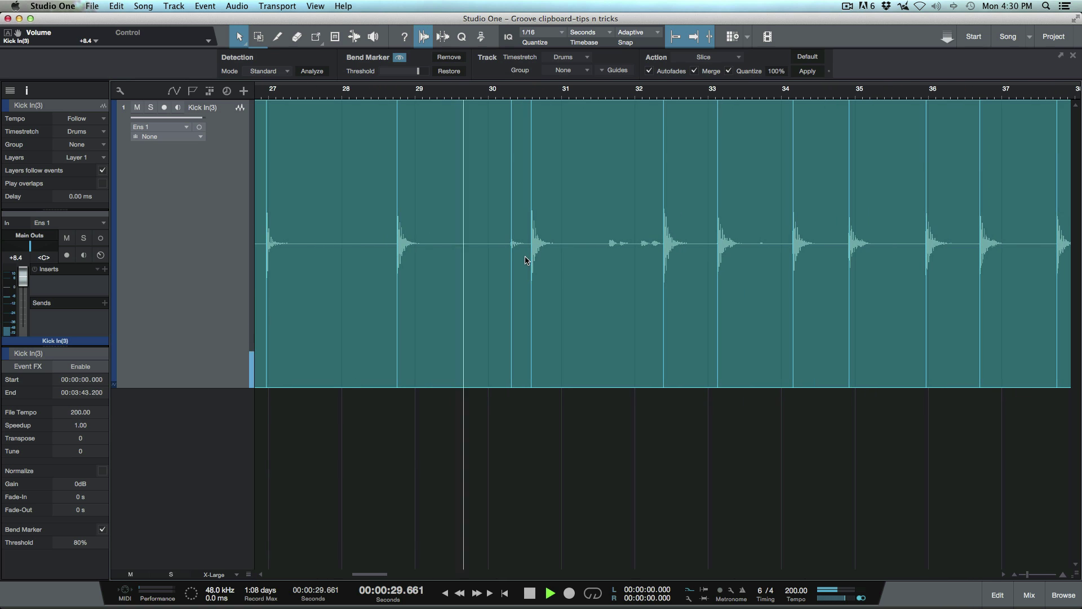
key("w")
key("w")
key("w")
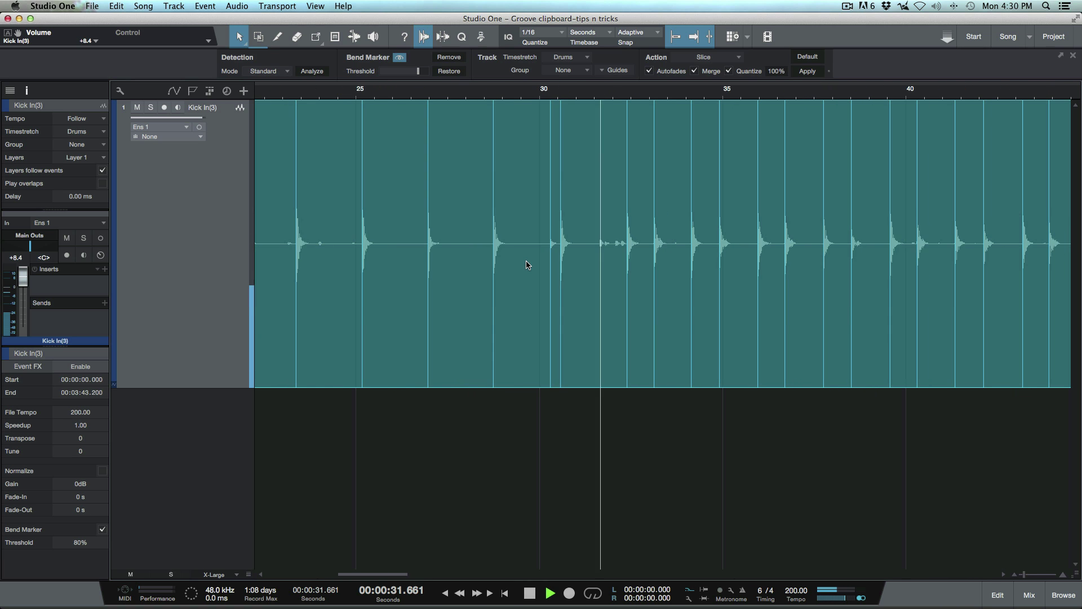
key("w")
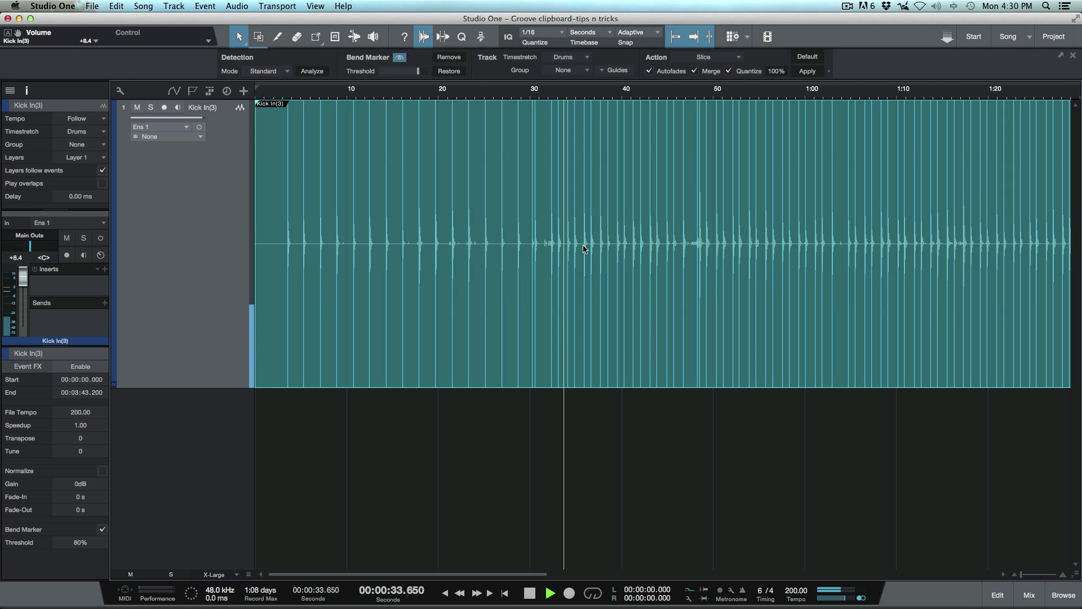
key("space")
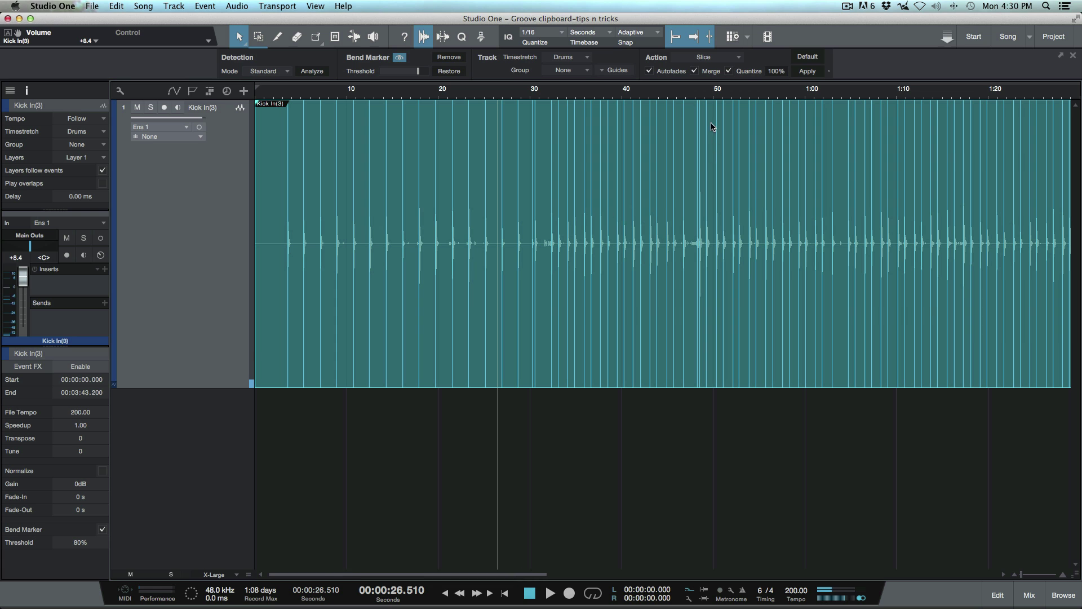
Inspect the bend markers around 48 s and audition the kick track from about 47.5 s
key("e")
key("e")
key("e")
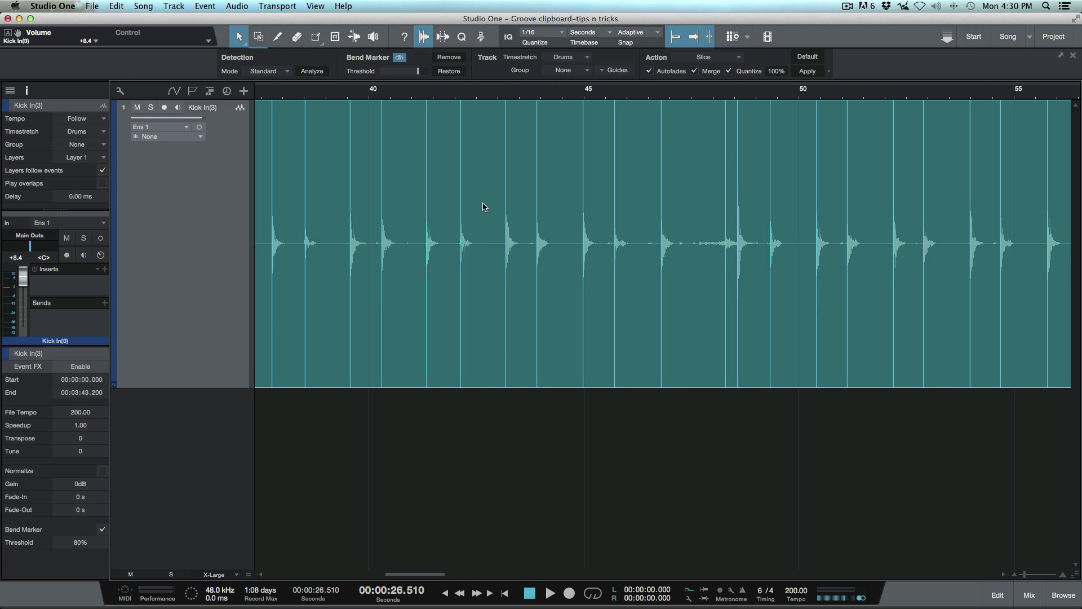
scroll(483, 207, "right", 5)
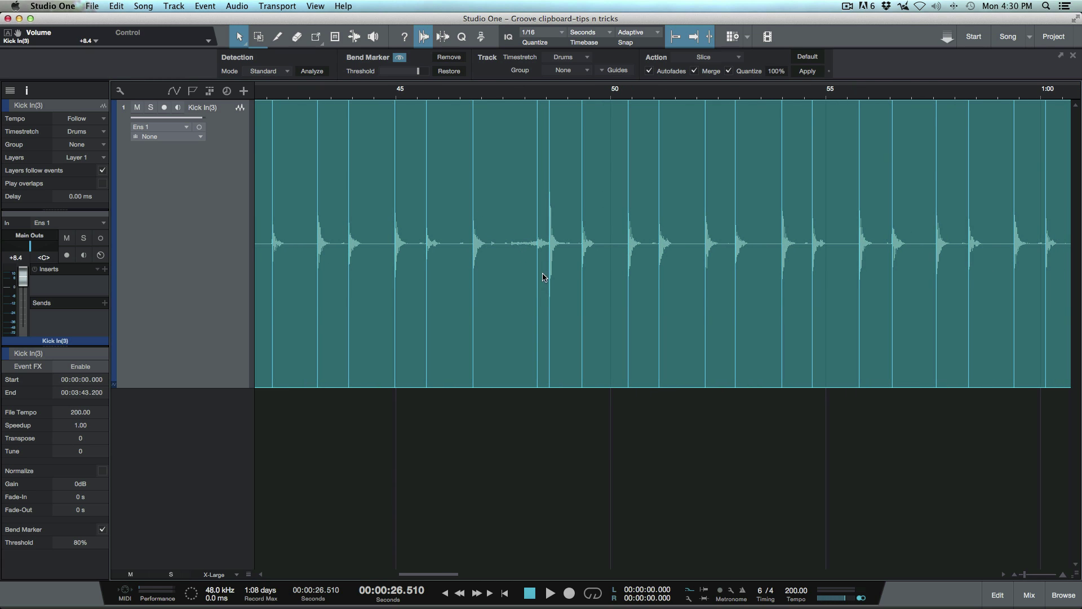
left_click(505, 268)
key("space")
key("space")
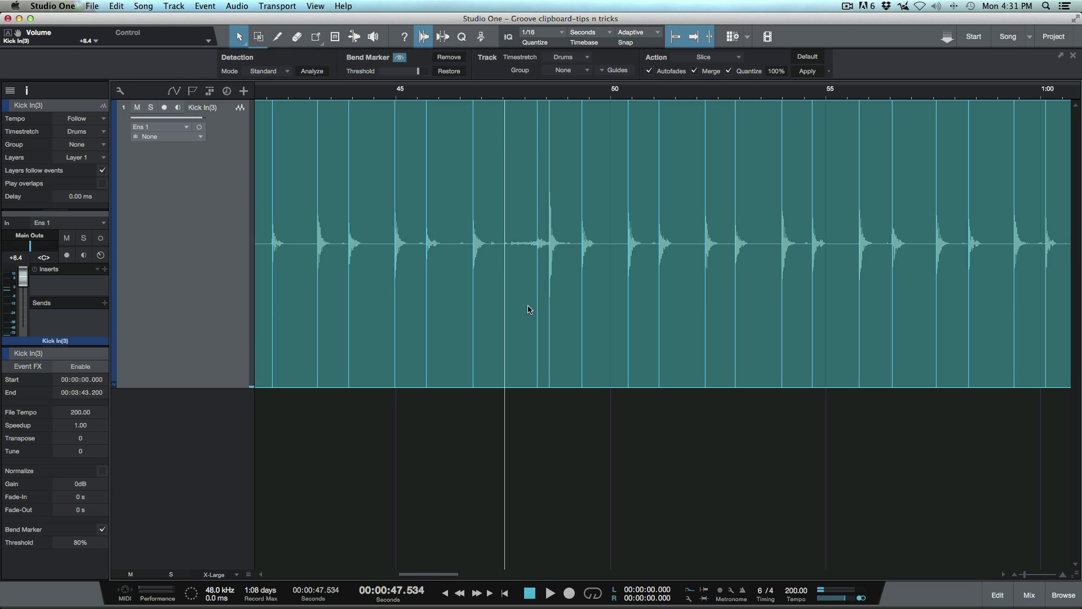
Lower the bend marker threshold to 74% and check the markers on the kick hits past 50 s
key("7")
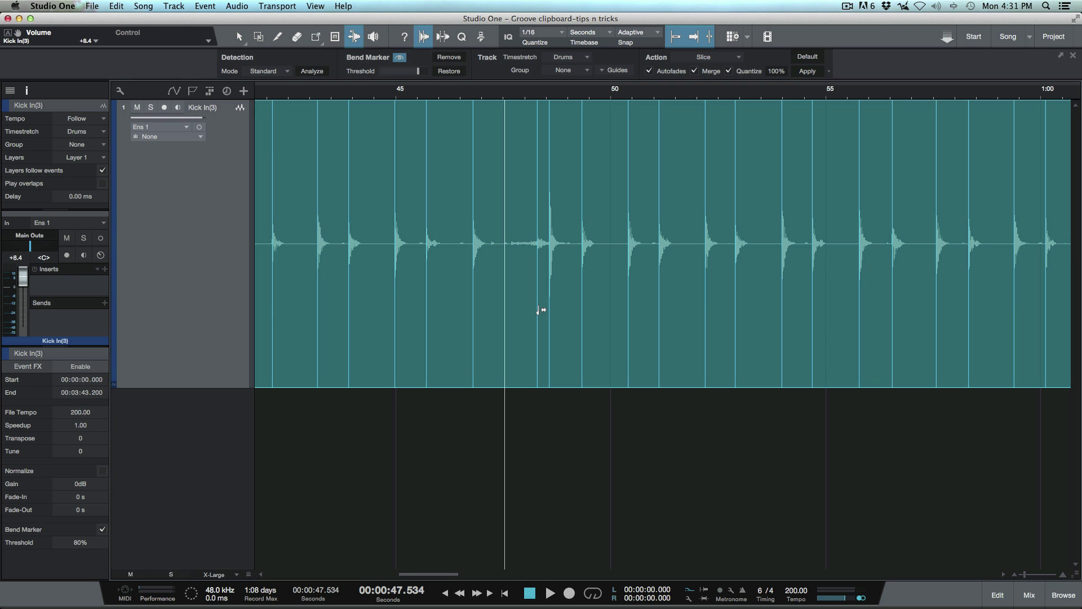
key("1")
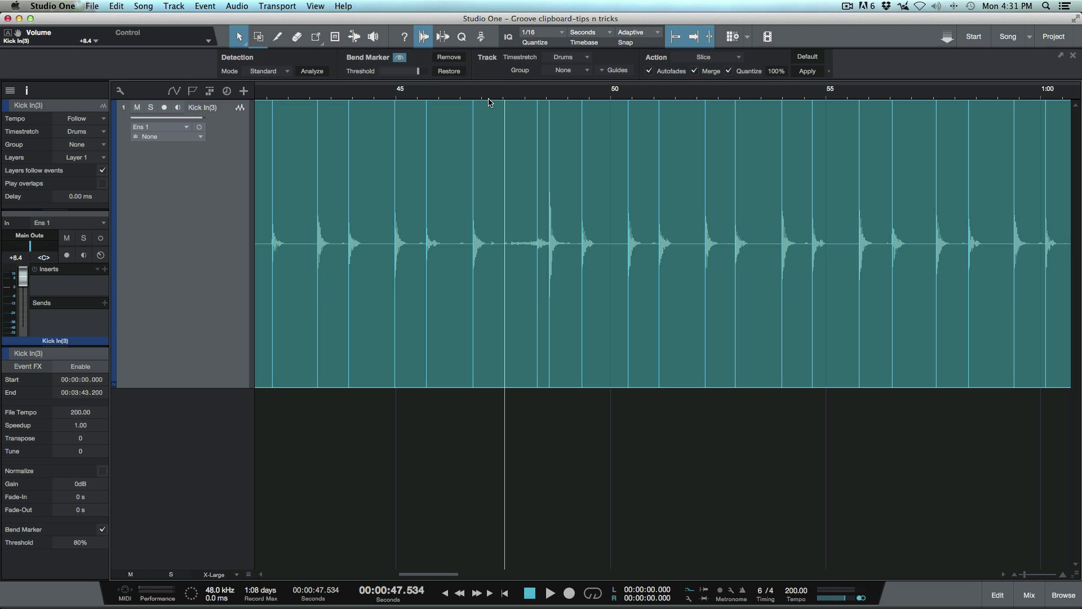
left_click_drag(418, 75, 415, 77)
scroll(518, 236, "right", 2)
scroll(519, 233, "right", 15)
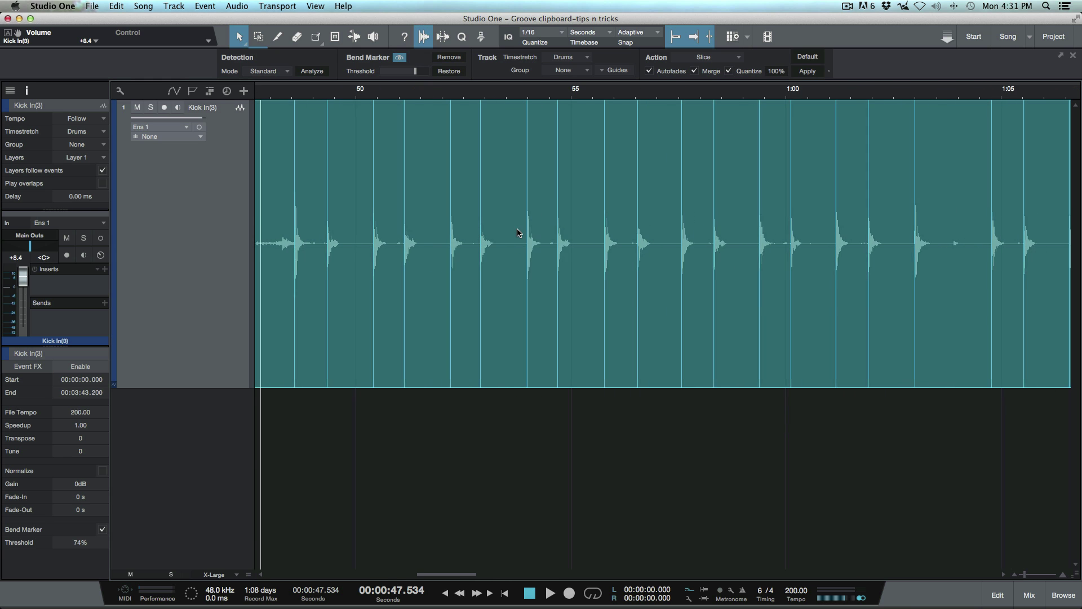
Inspect the kick track's bend markers from about 1:05 to 1:50 and audition it from 1:38.5
scroll(519, 233, "right", 20)
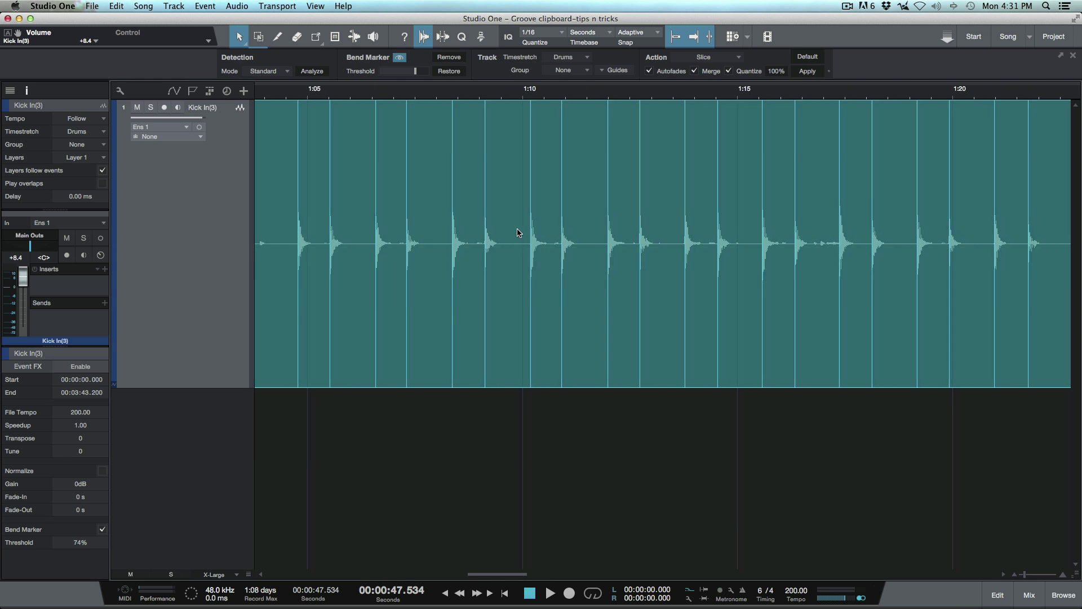
scroll(519, 232, "right", 20)
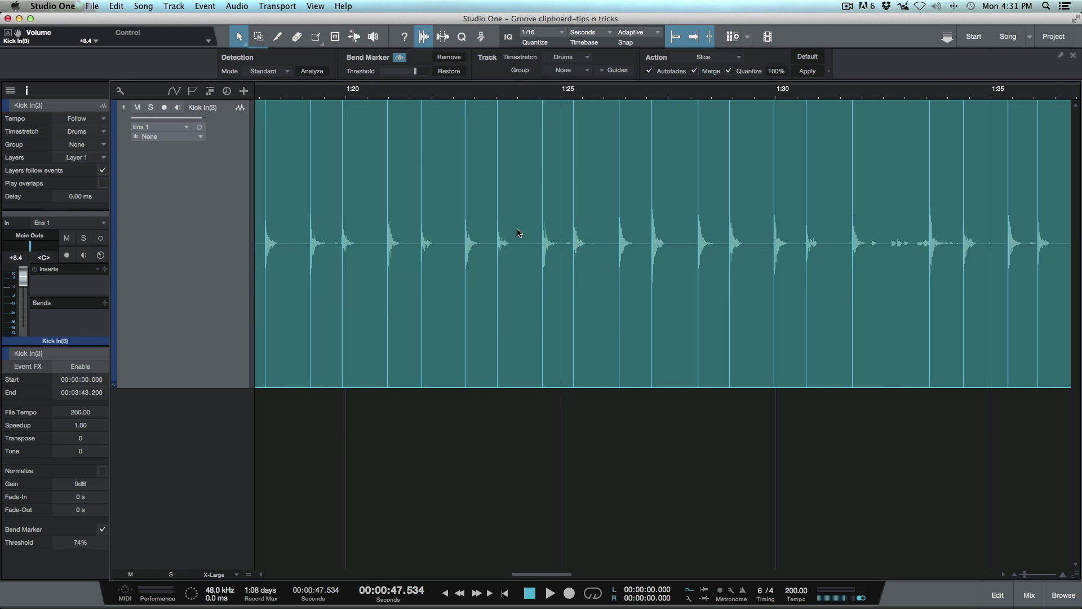
scroll(519, 232, "right", 3)
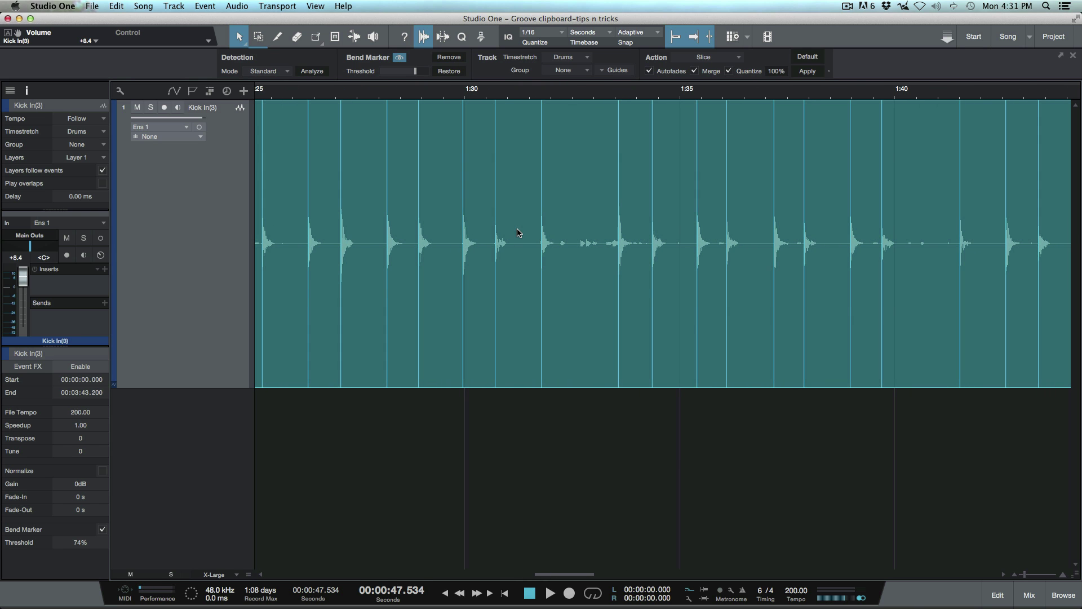
scroll(599, 252, "right", 3)
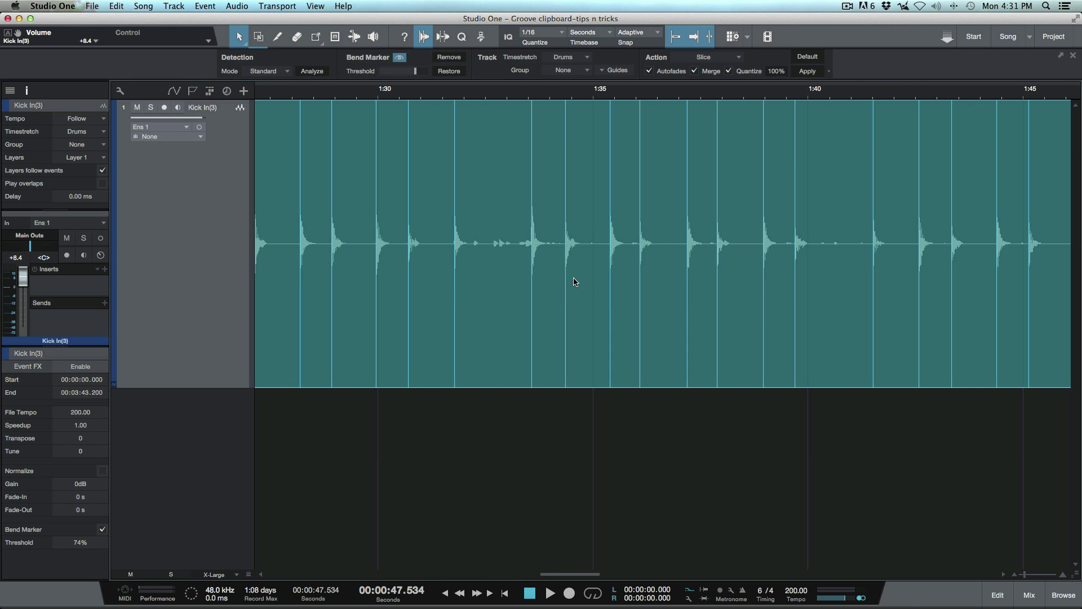
scroll(580, 283, "right", 4)
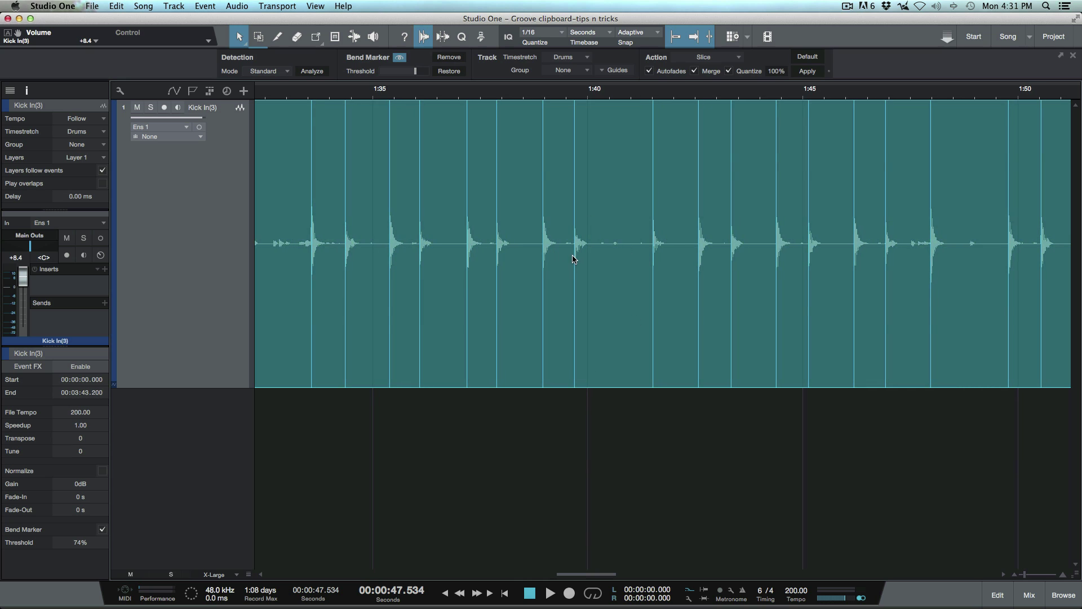
left_click(523, 94)
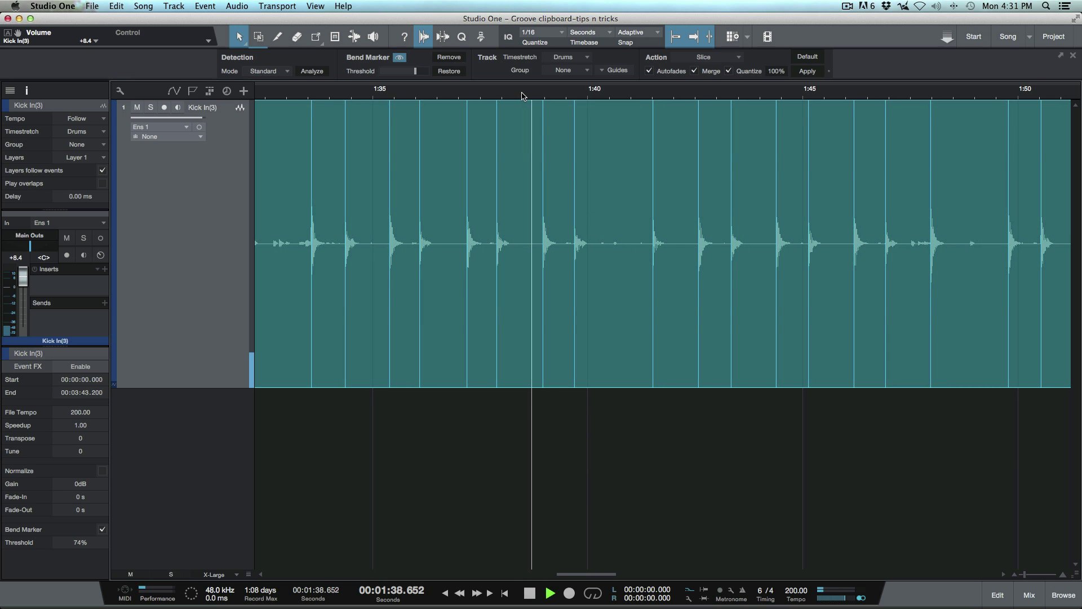
key("space")
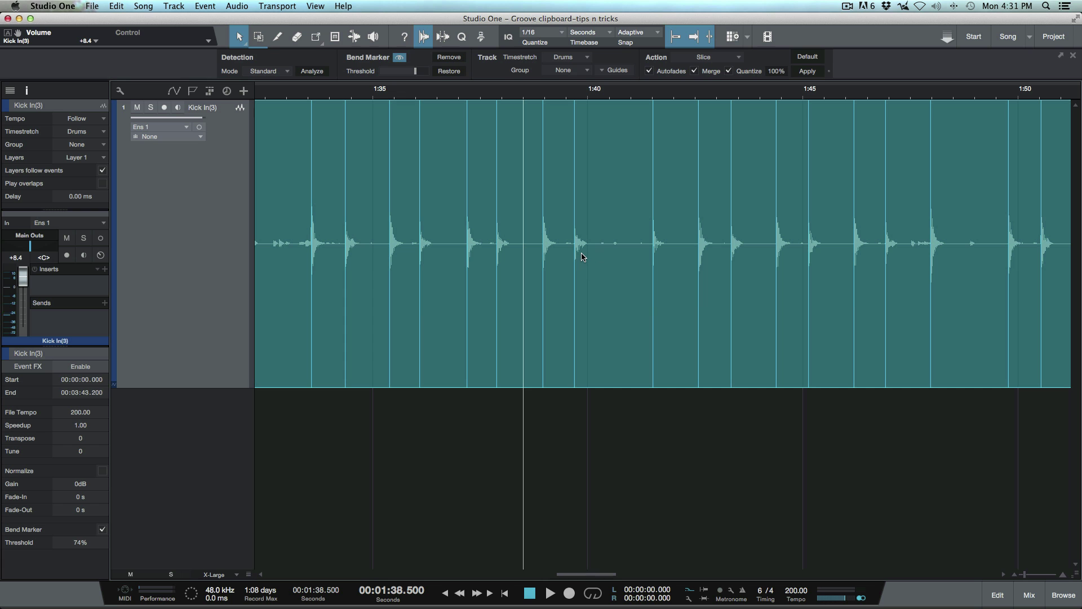
Inspect the bend markers between about 2:05 and 2:24 and audition the kick track from 2:13.5
scroll(597, 234, "right", 5)
scroll(597, 234, "right", 15)
scroll(596, 234, "right", 10)
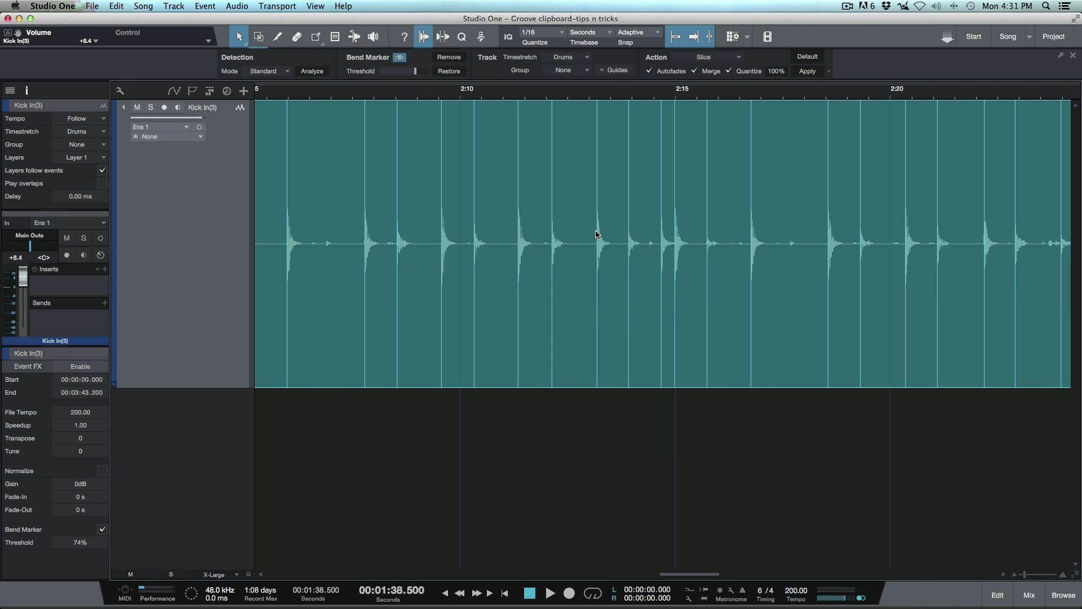
left_click(611, 93)
key("space")
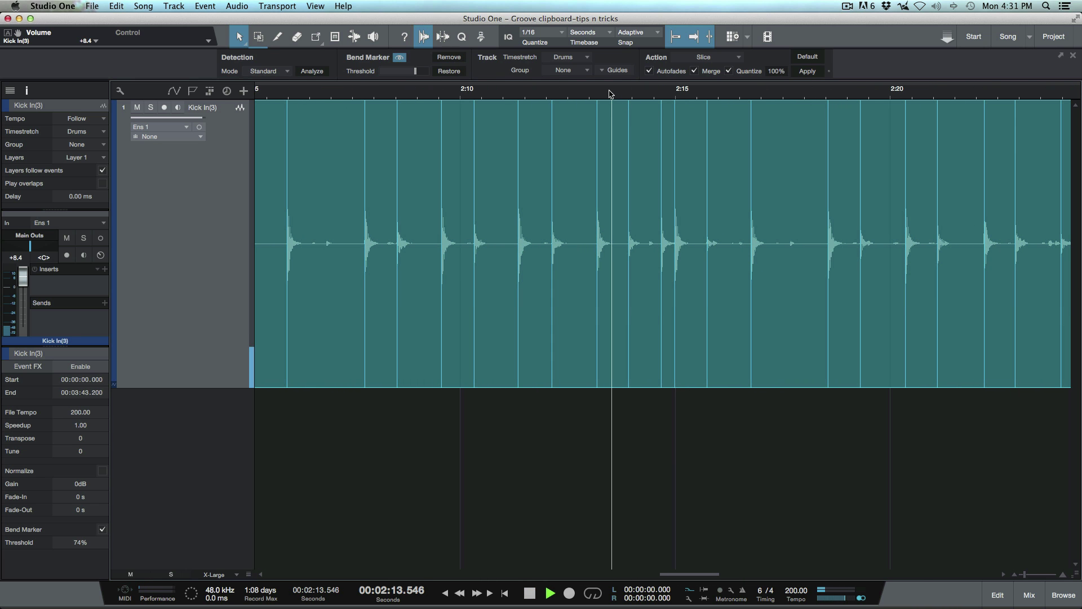
key("space")
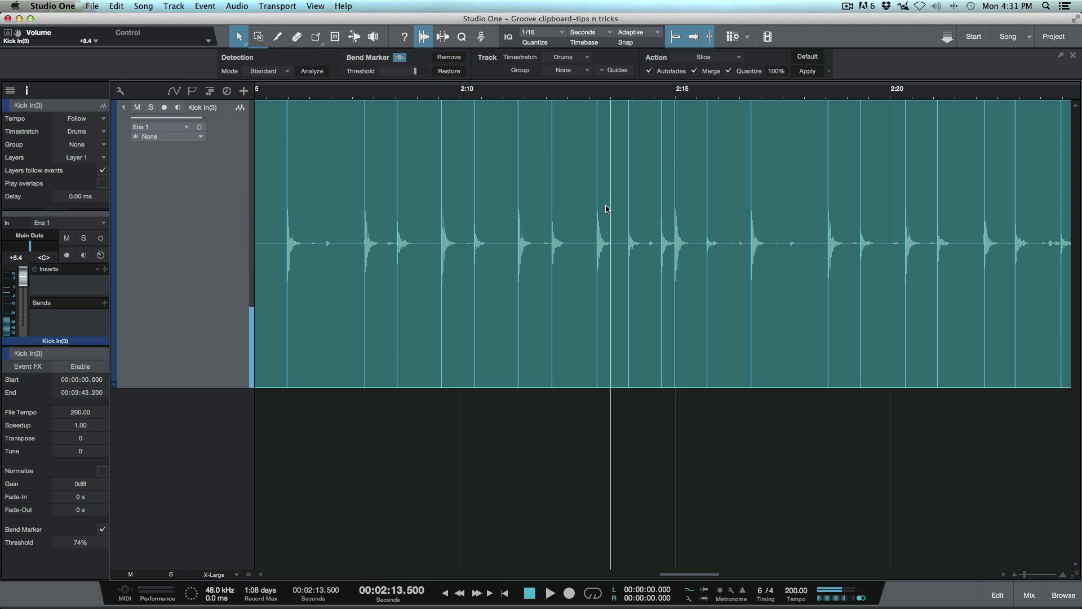
Inspect the bend markers from about 2:20 to 2:50 and audition the kick track from 2:38.8
scroll(635, 216, "right", 15)
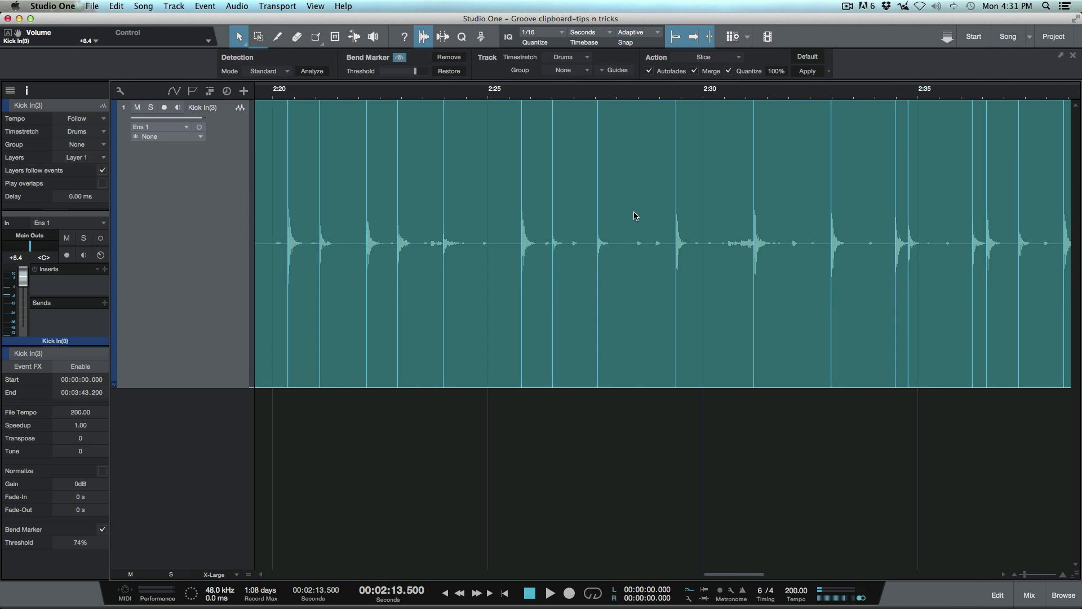
scroll(635, 215, "right", 5)
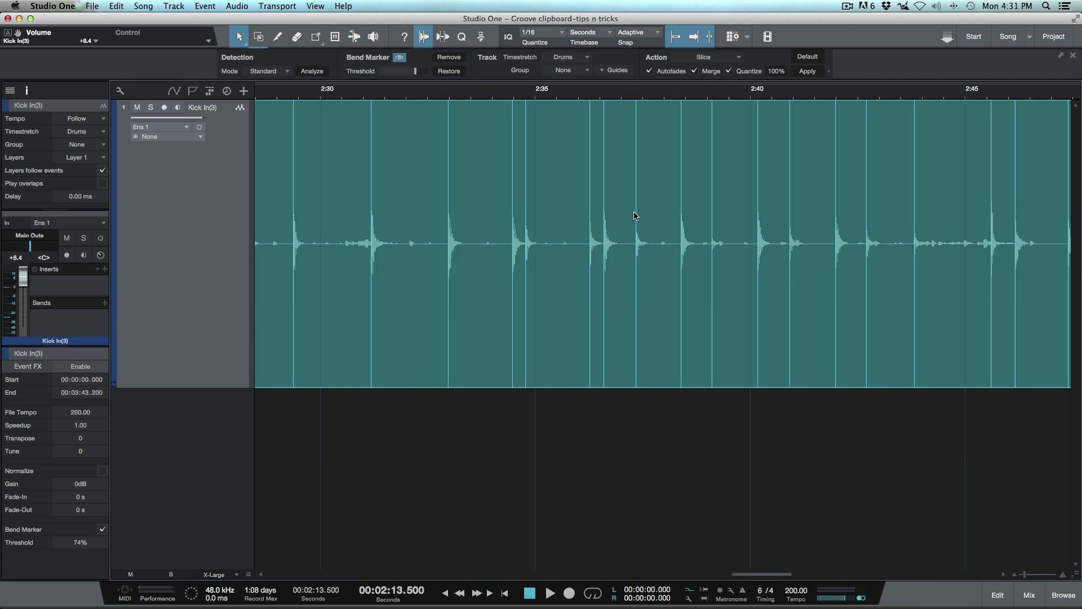
left_click(683, 94)
key("space")
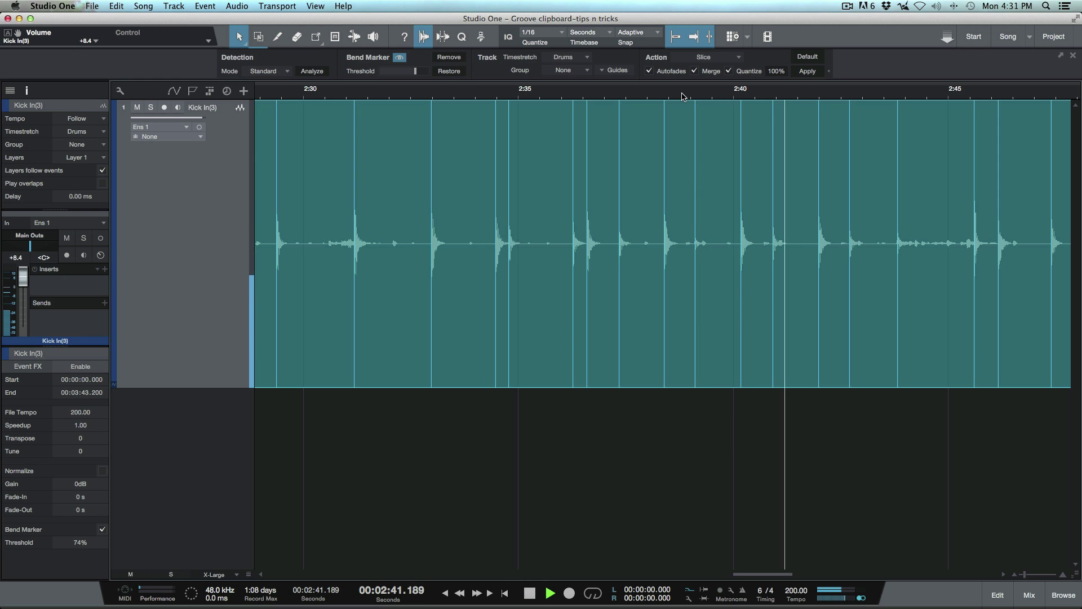
scroll(812, 213, "right", 3)
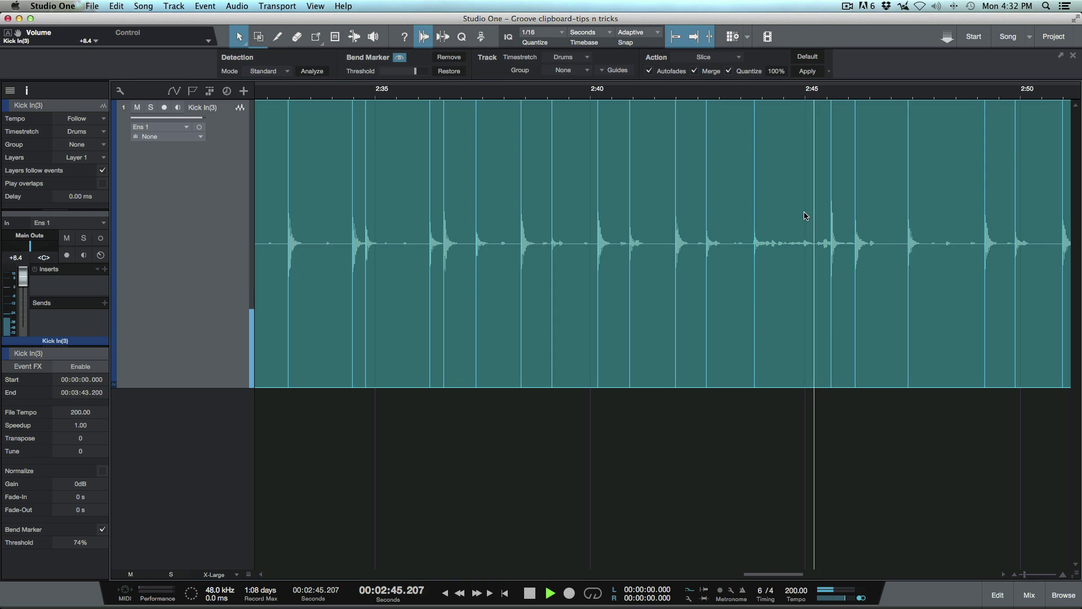
key("space")
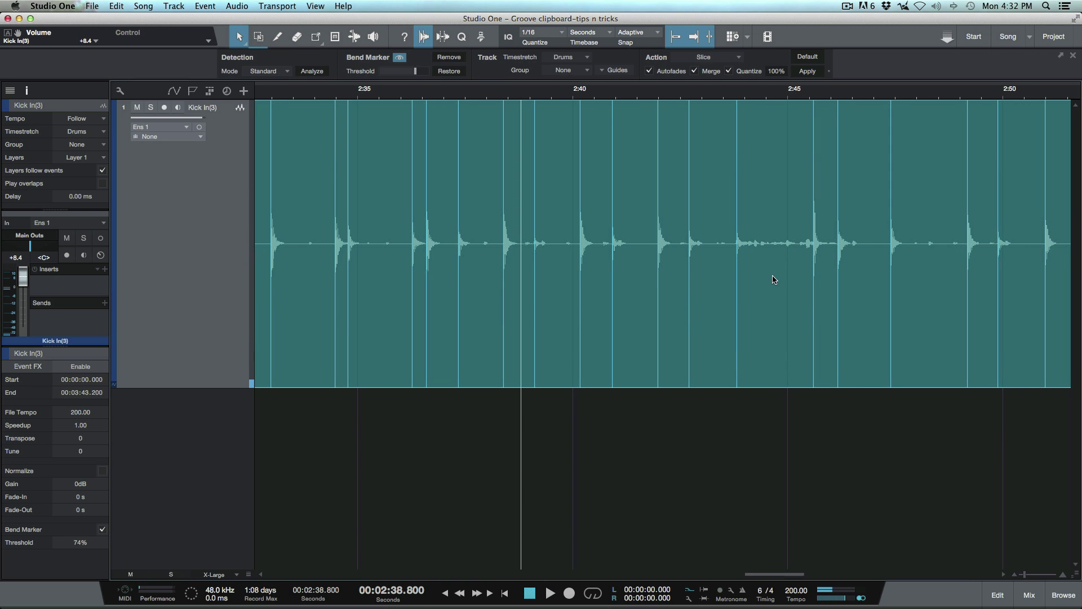
Extract the groove of the whole Kick In(3) audio event into the Groove quantize settings
key("shift+f")
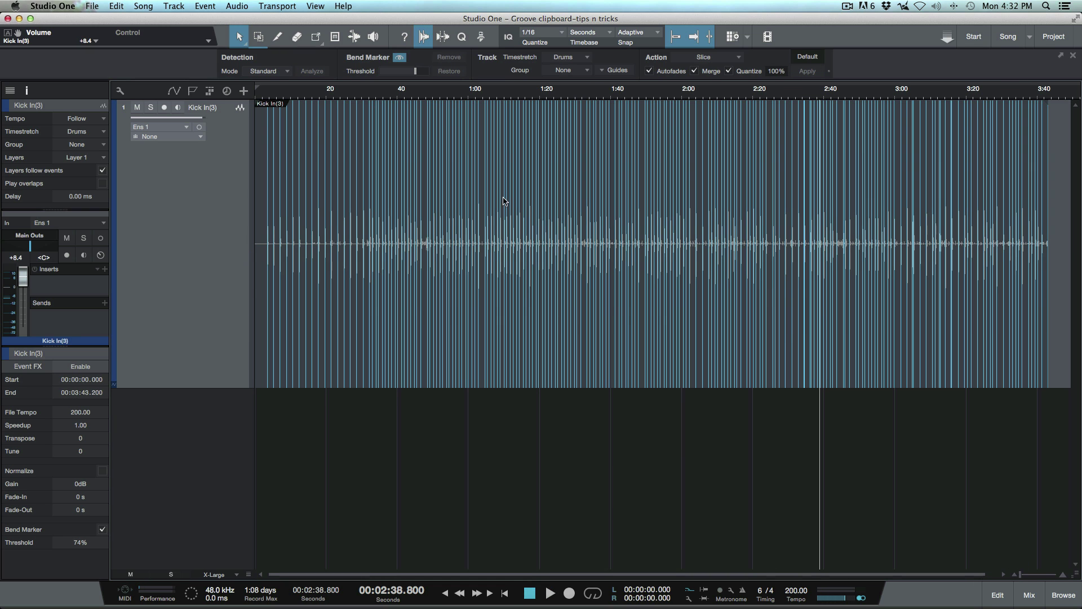
left_click(461, 37)
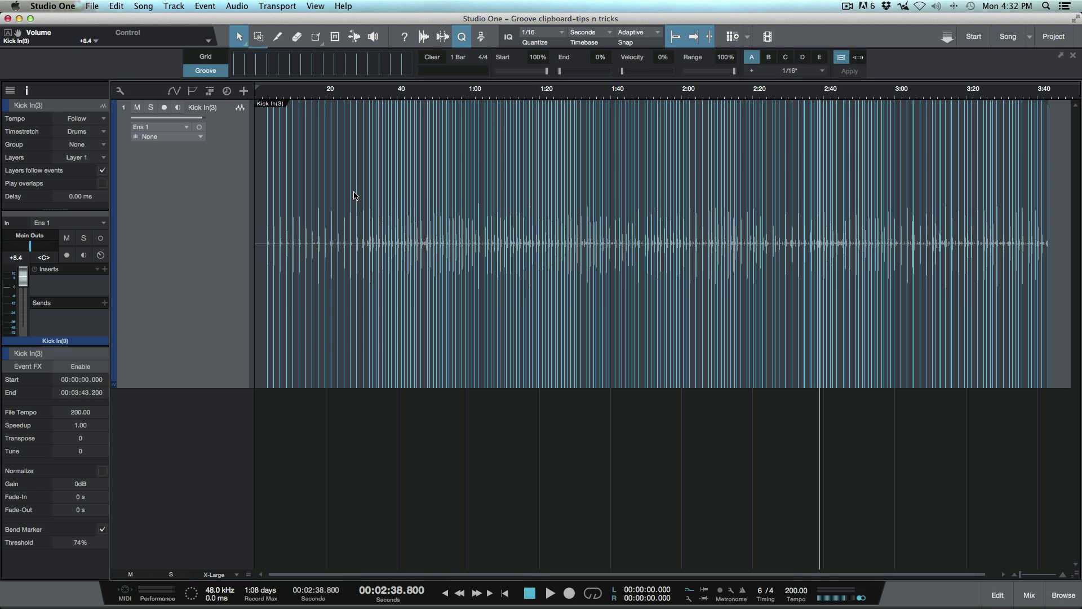
left_click(296, 231)
left_click_drag(284, 310, 275, 72)
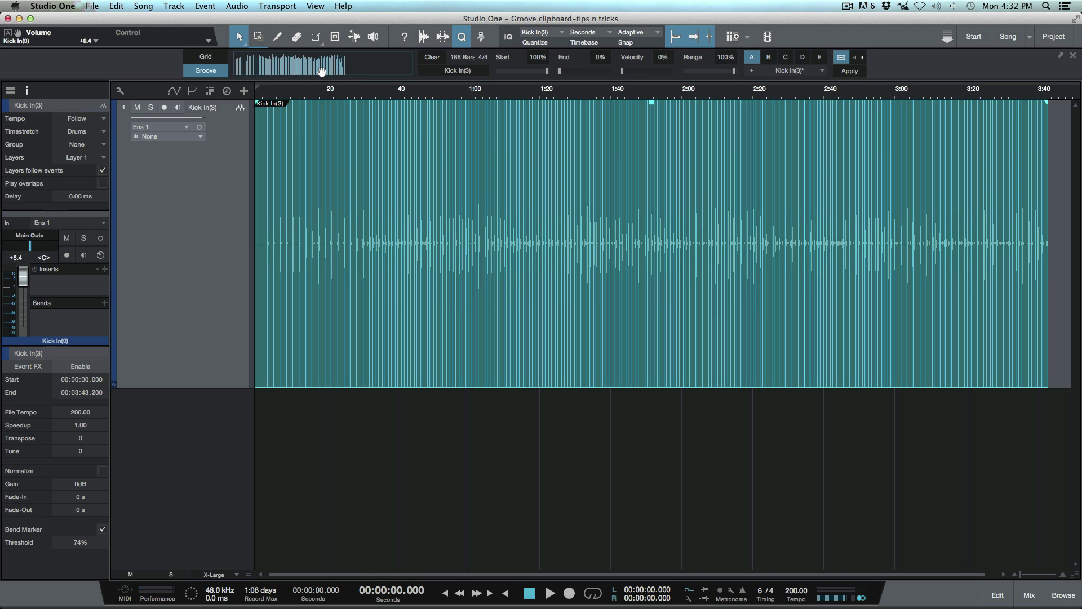
Create an instrument track from the extracted groove below the kick track and load Presence's Basic Kit drum preset on it
key("shift+w")
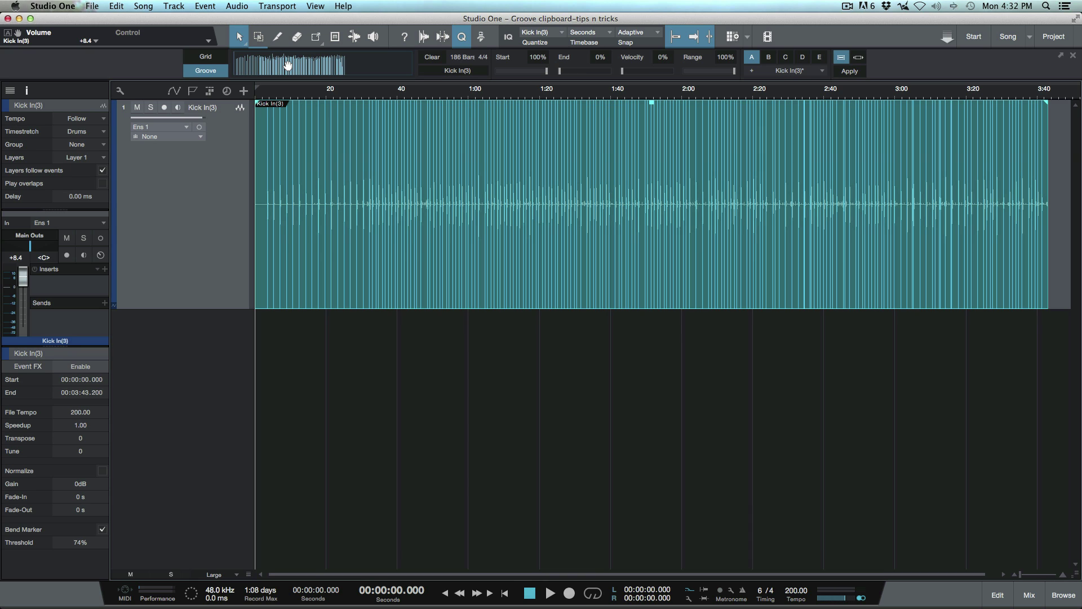
left_click_drag(287, 64, 267, 328)
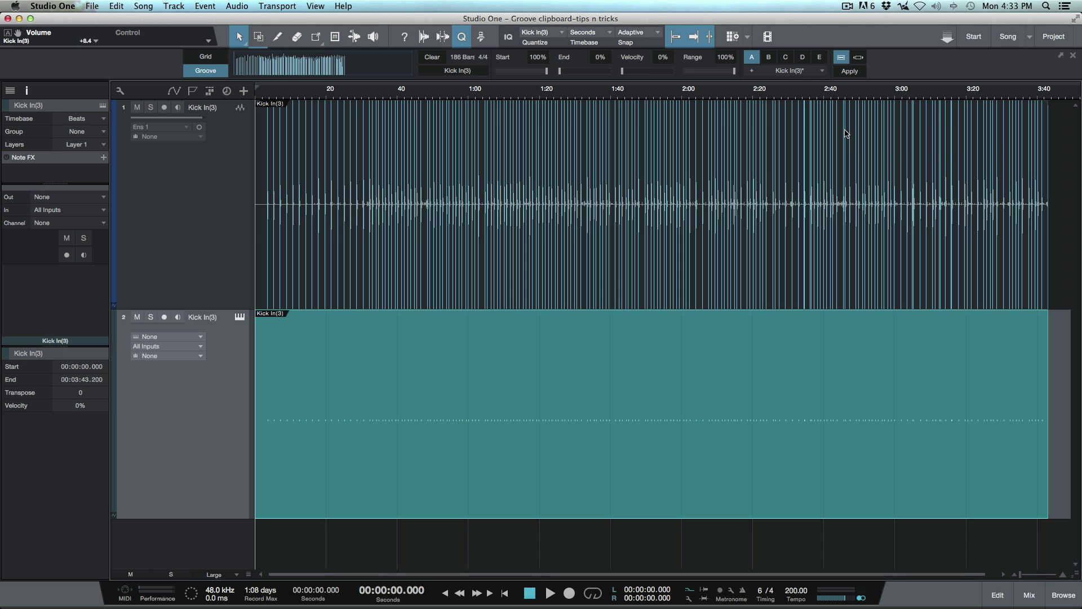
key("F5")
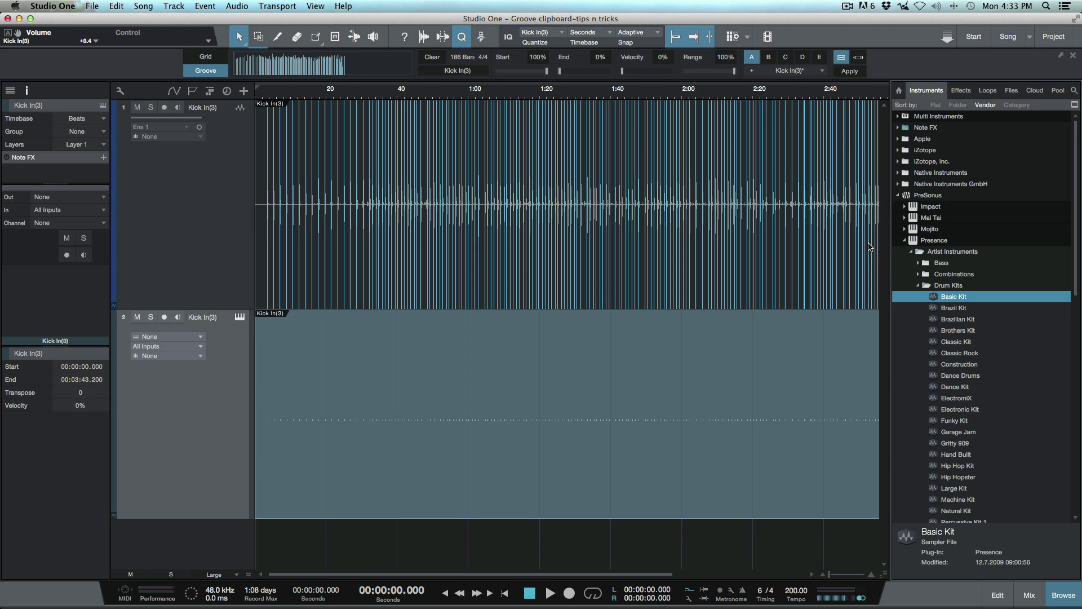
left_click(934, 299)
left_click_drag(934, 299, 438, 415)
left_click(438, 416)
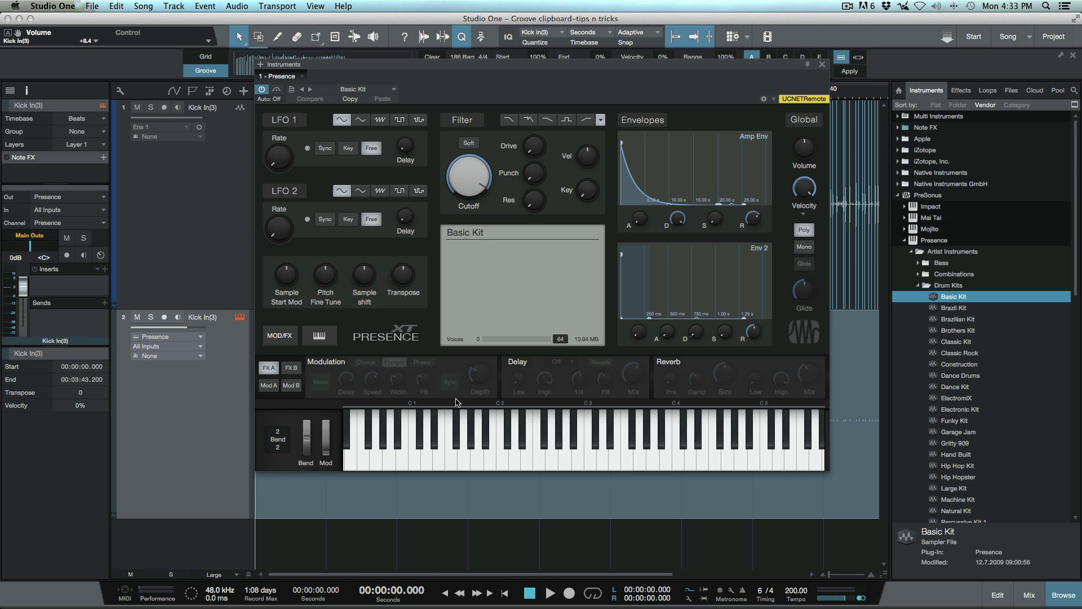
Audition the Basic Kit's kick sound at C 1 and close the Presence window
left_click(804, 451)
left_click(415, 453)
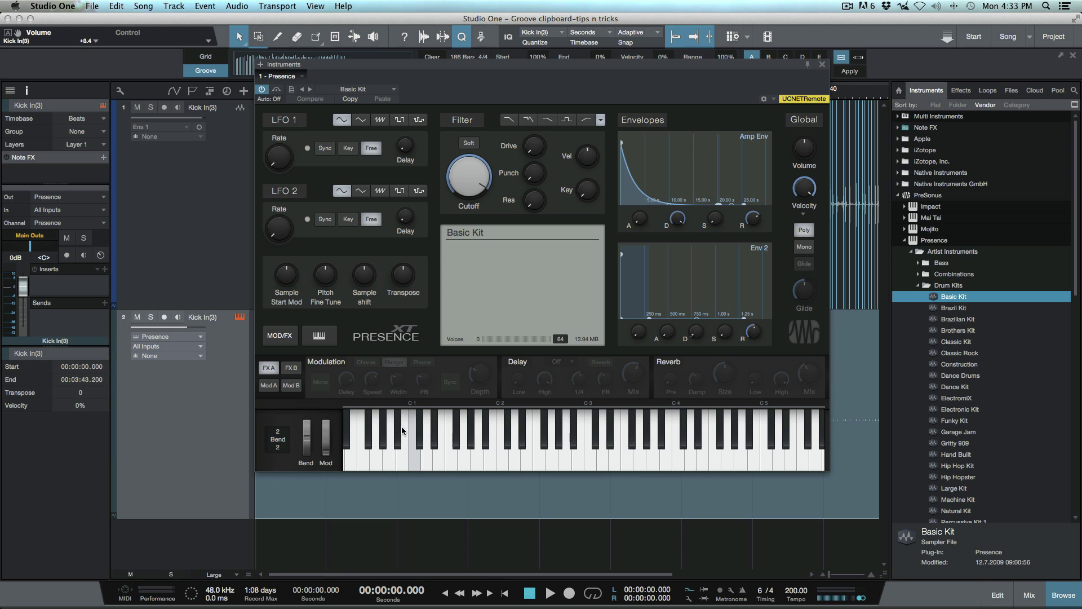
left_click(415, 455)
key("super+w")
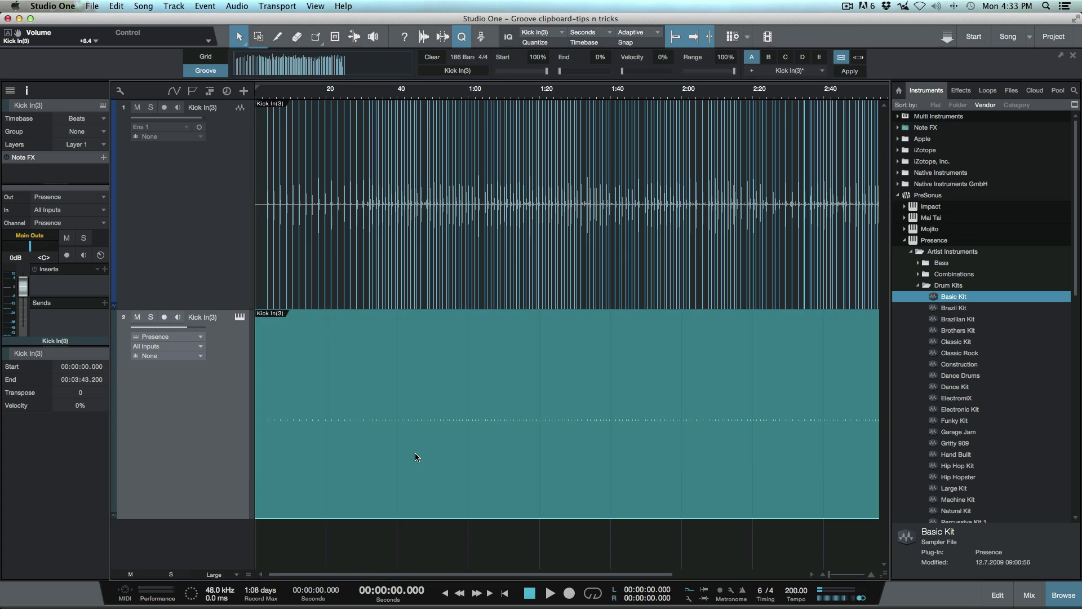
Edit the new Kick In(3) instrument part and transpose all its notes down to C 1
double_click(415, 457)
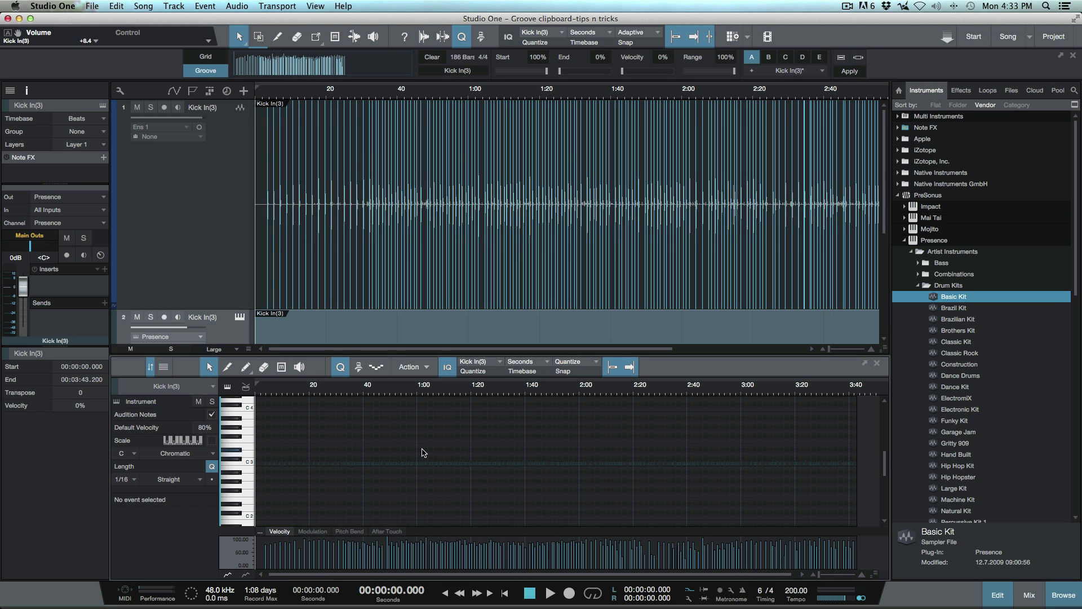
key("super+a")
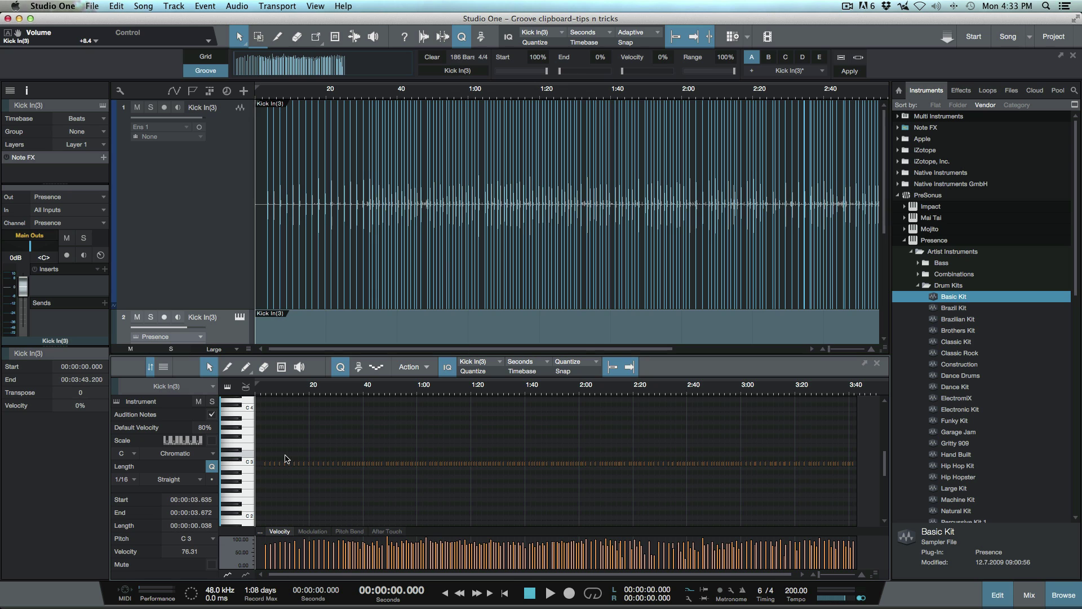
key("shift+Down")
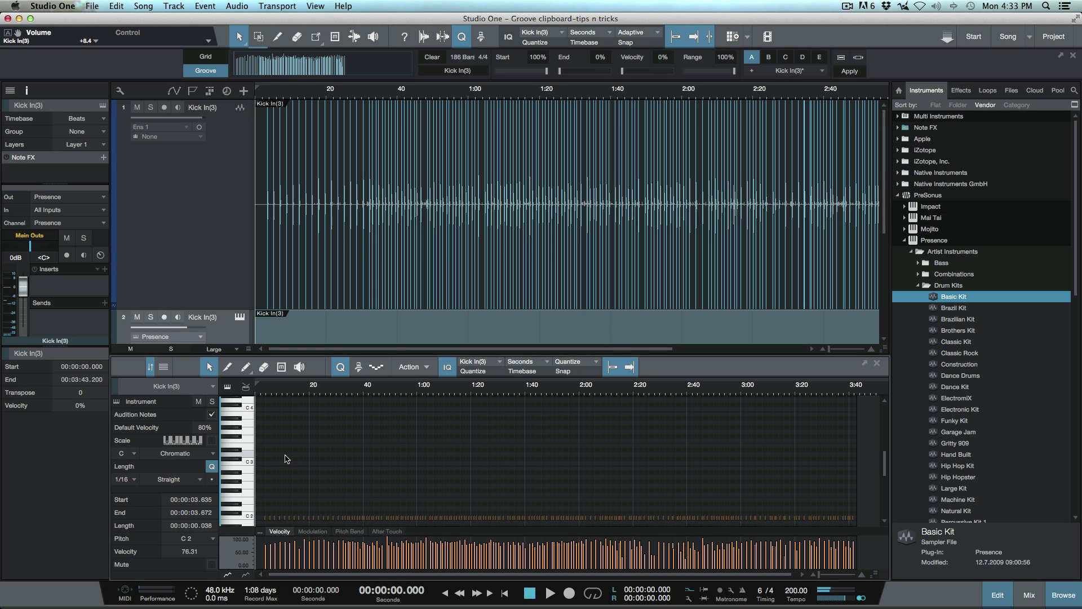
key("shift+Down")
key("Up")
key("Up")
key("Up")
key("Up")
key("Up")
key("Up")
key("Up")
key("Up")
key("Down")
key("Down")
key("Down")
key("Down")
key("Down")
key("Down")
key("Down")
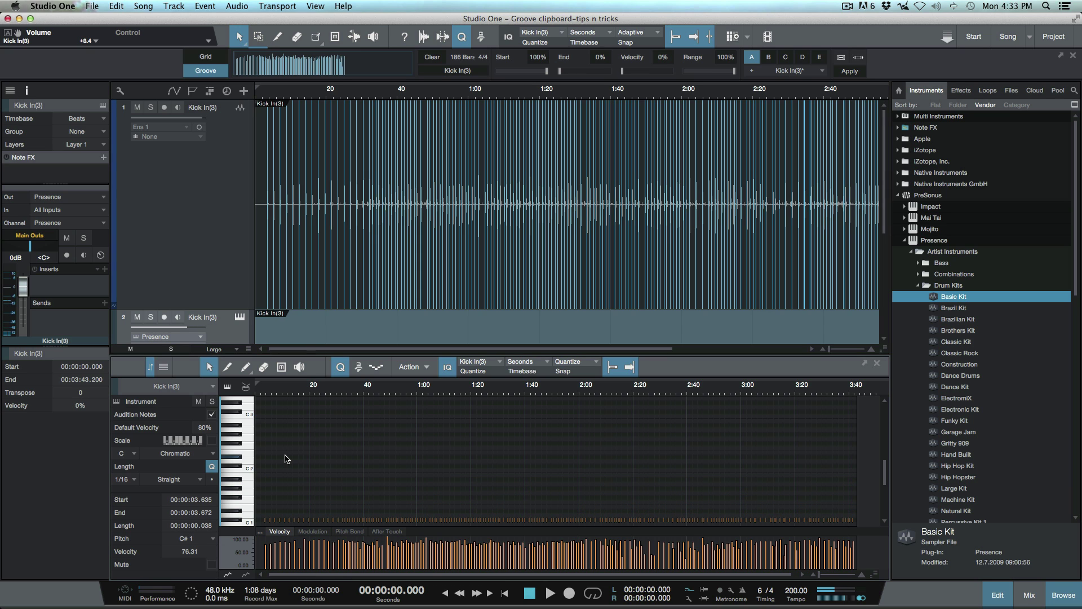
key("Down")
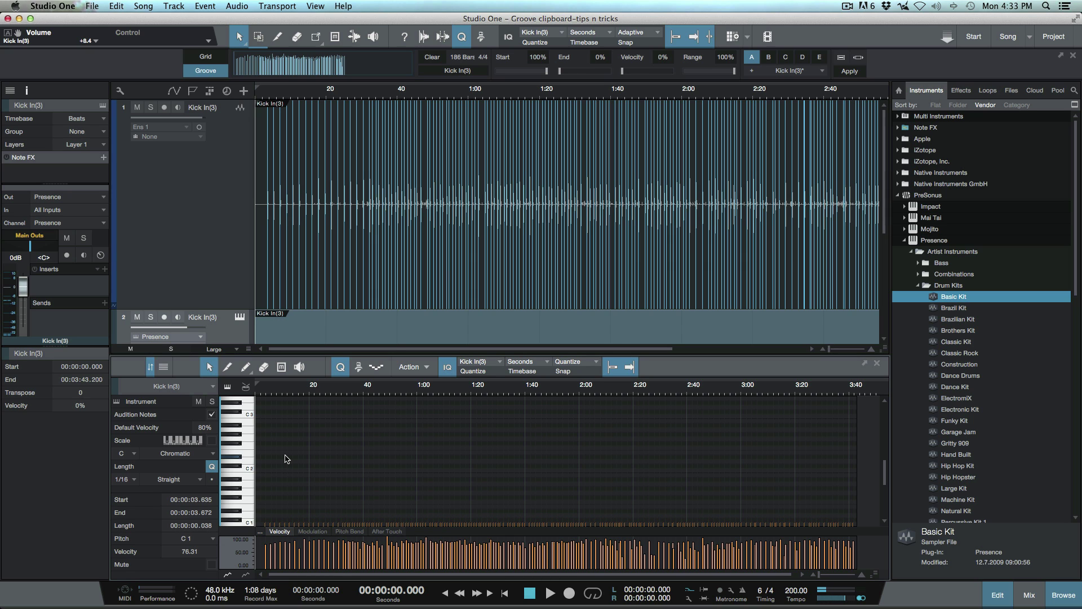
Show the note editor in drum view and apply the GM Drums pitch names
left_click(245, 388)
left_click(263, 387)
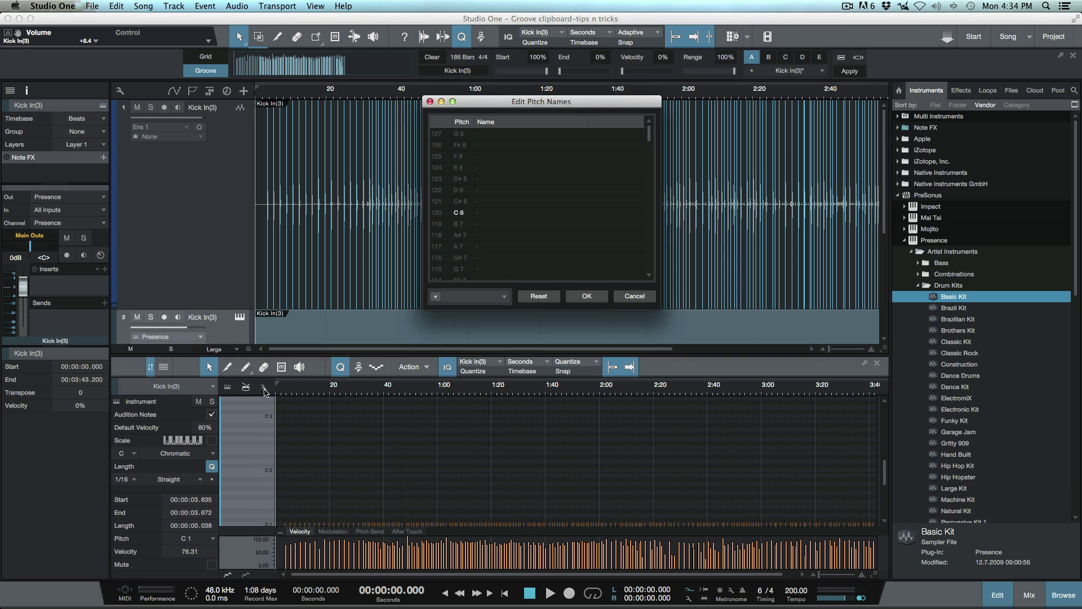
left_click(479, 296)
left_click(485, 310)
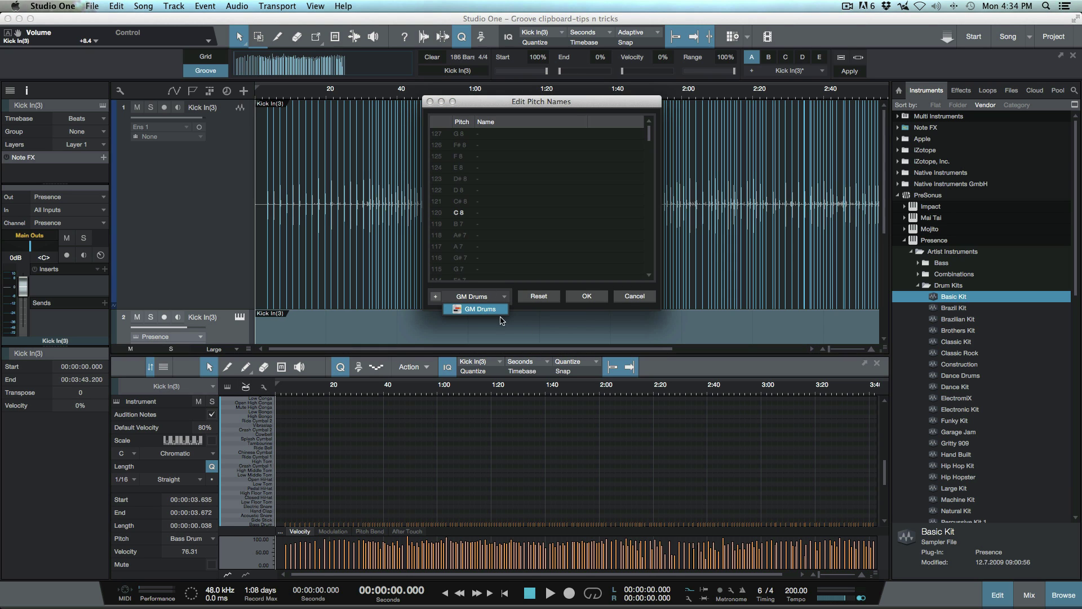
left_click(587, 297)
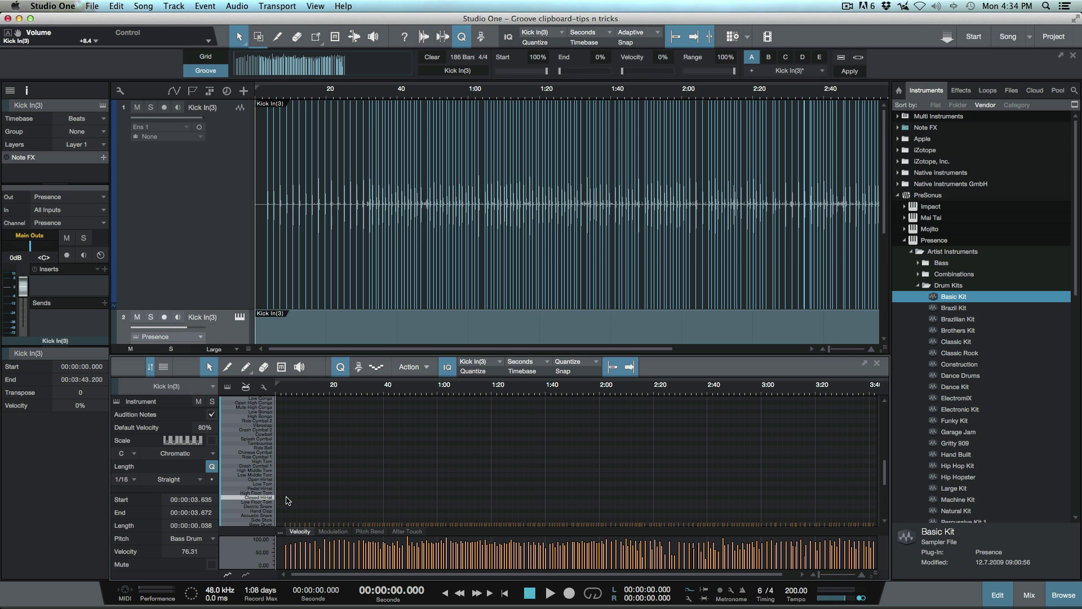
Close the note editor, play both kick tracks from about 26 s, and compare the notes with the kick hits around 30.5 to 35 s
key("F2")
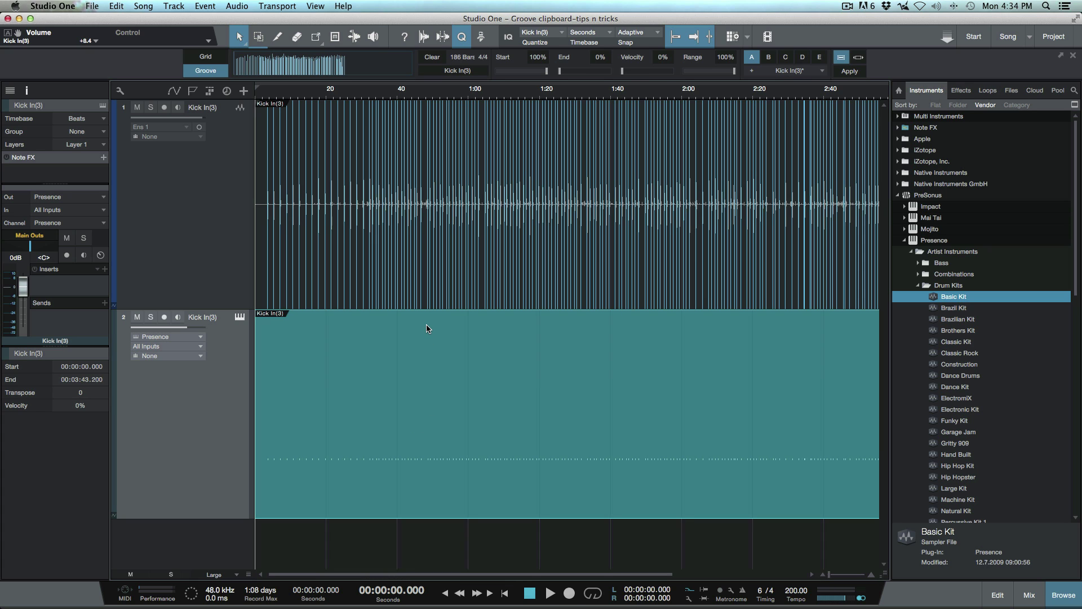
left_click(348, 96)
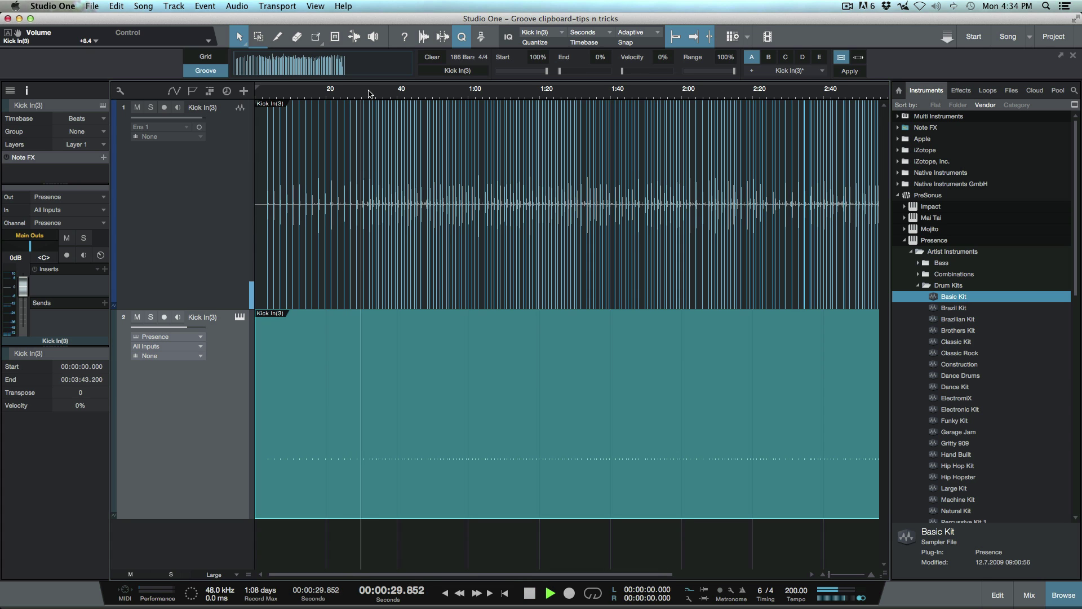
left_click_drag(369, 93, 380, 115)
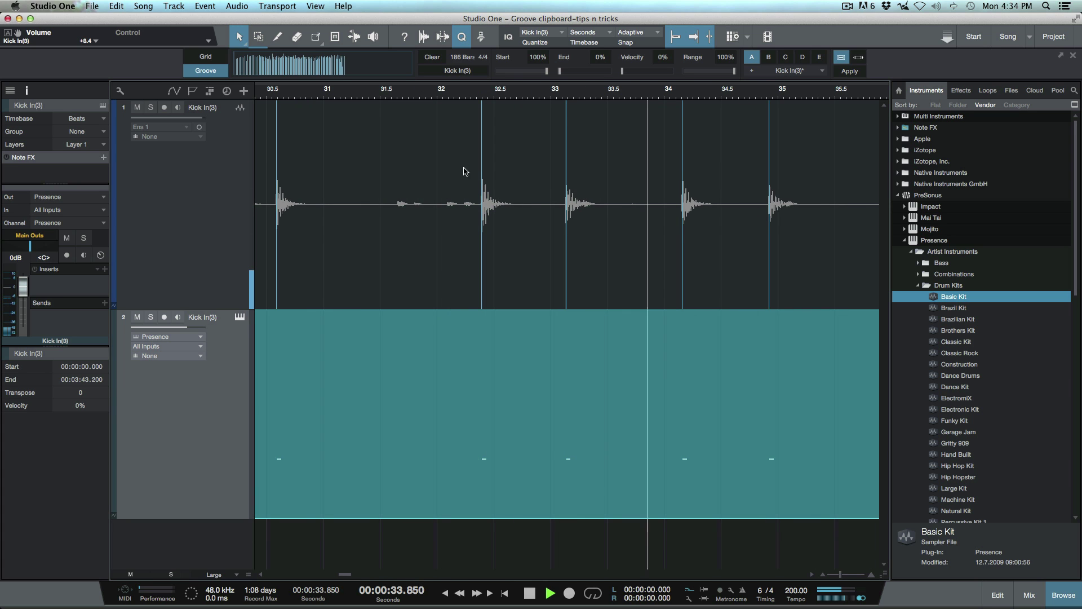
Stop playback, zoom in closely on the kick hit near 34.92 s, and place the playback cursor just before it
key("space")
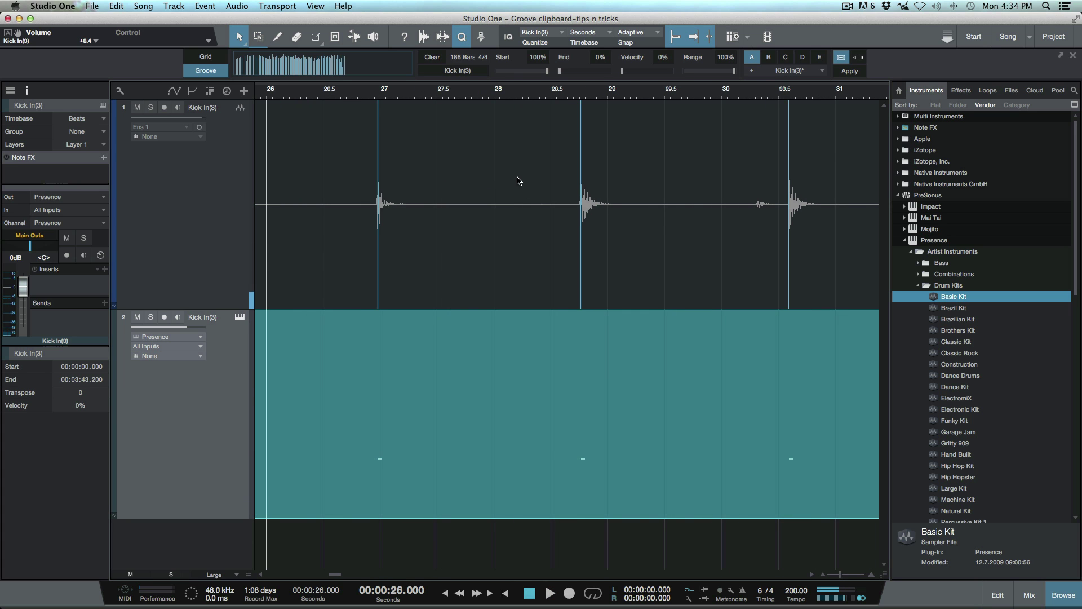
scroll(507, 209, "right", 10)
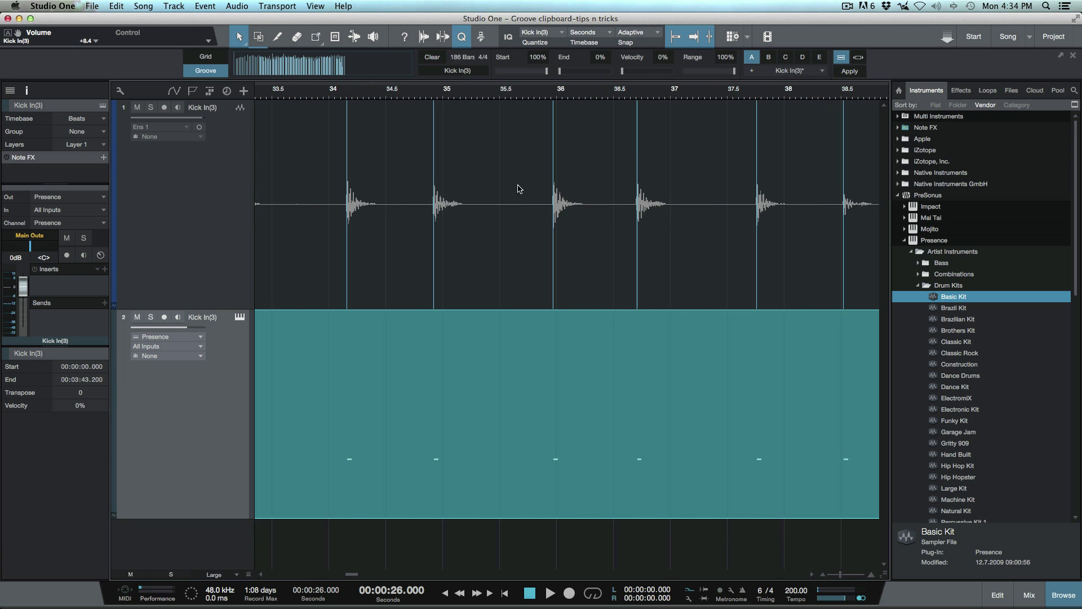
left_click_drag(440, 106, 438, 186)
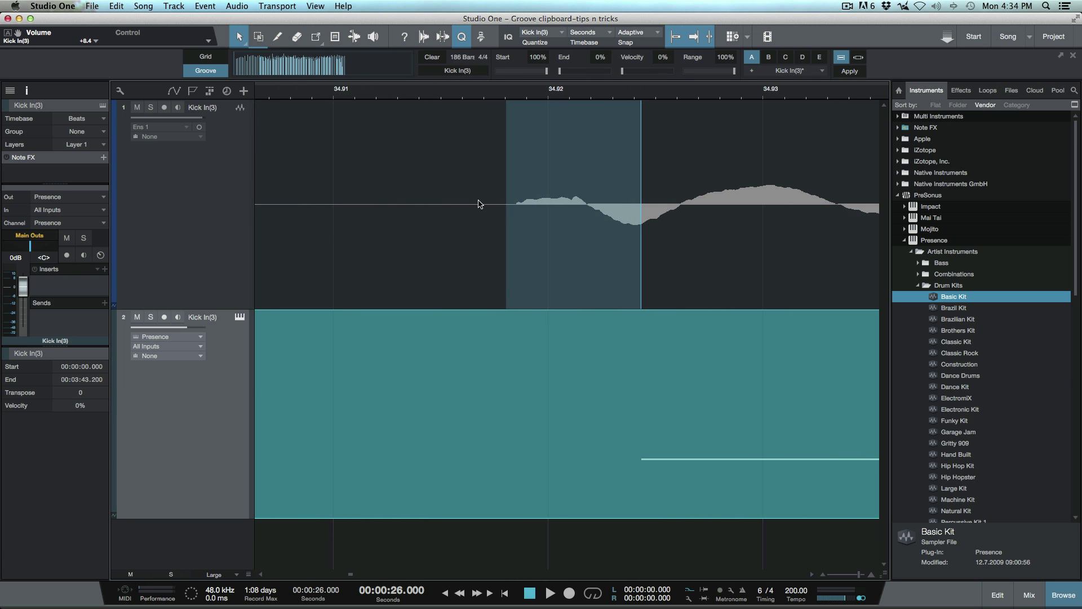
left_click(484, 178)
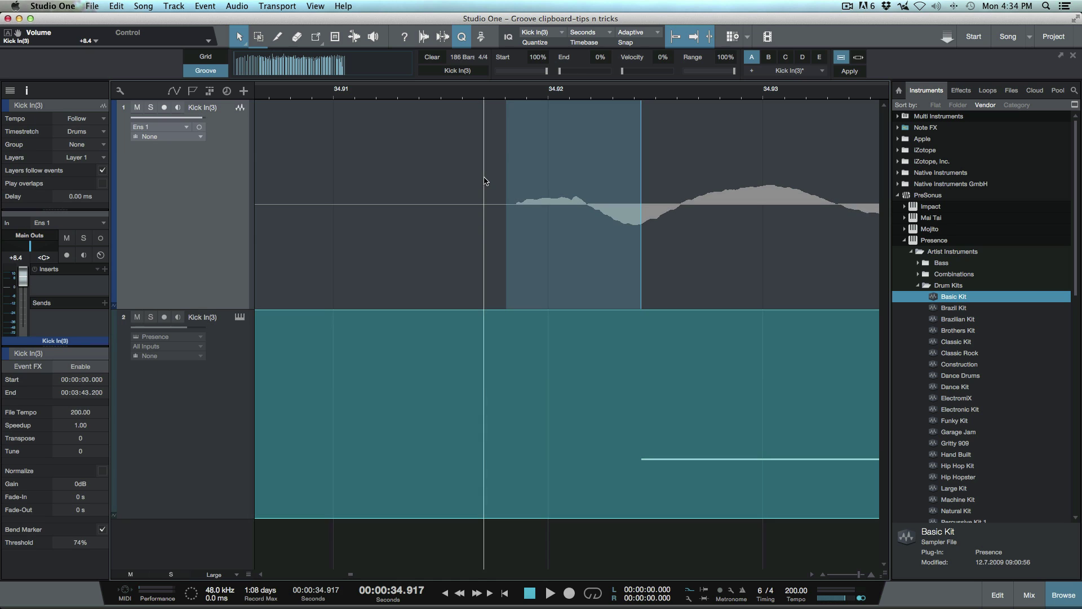
Step through the kick transients from about 34.9 s to 56.5 s, comparing each onset in the audio with its note's start
key("Tab")
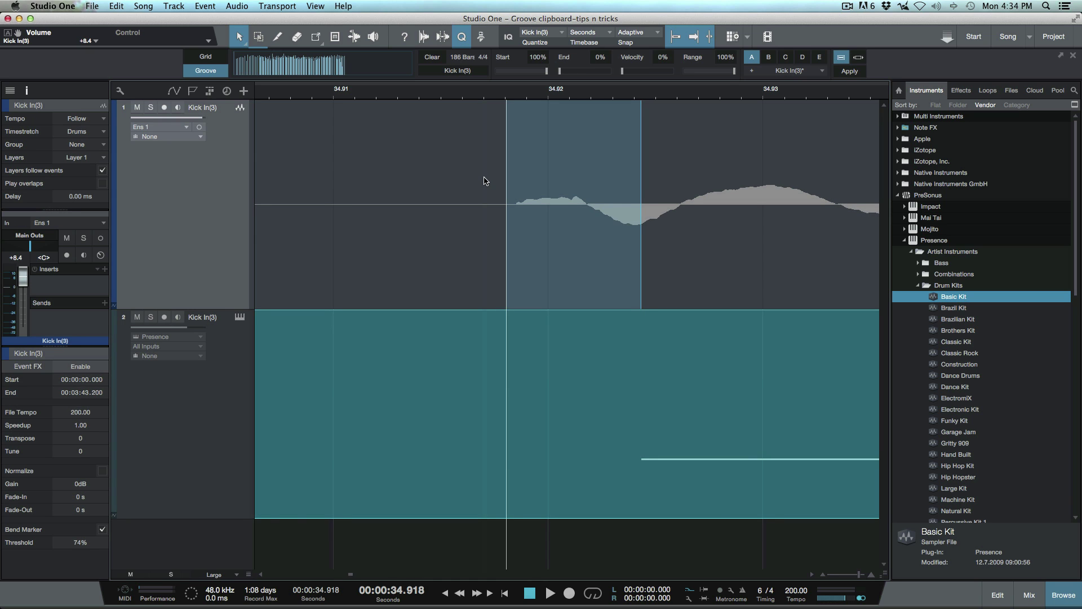
key("Tab")
key("Tab")
key("Tab")
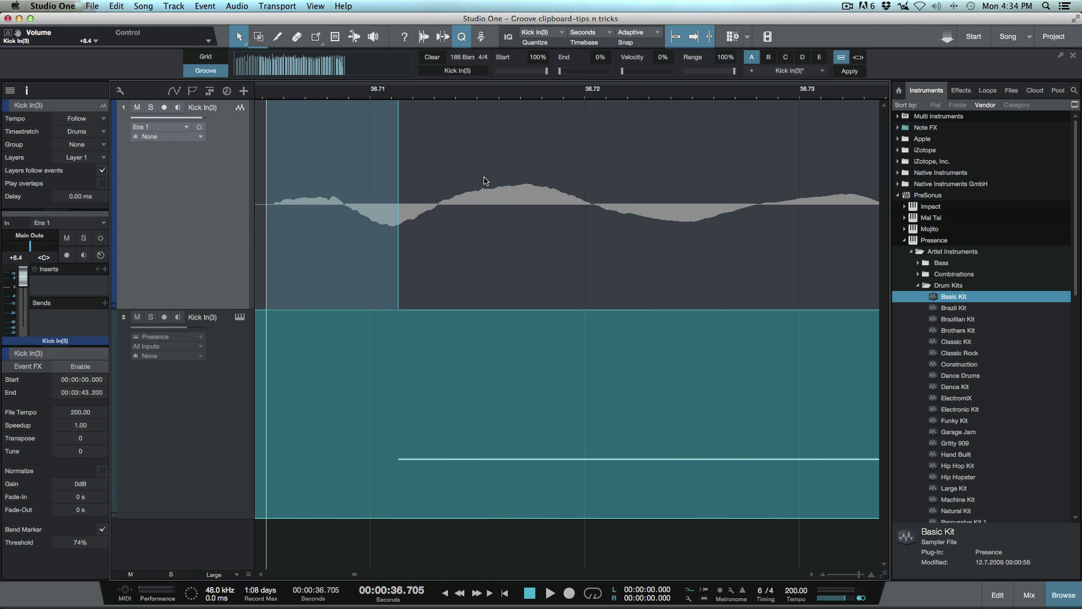
key("Tab")
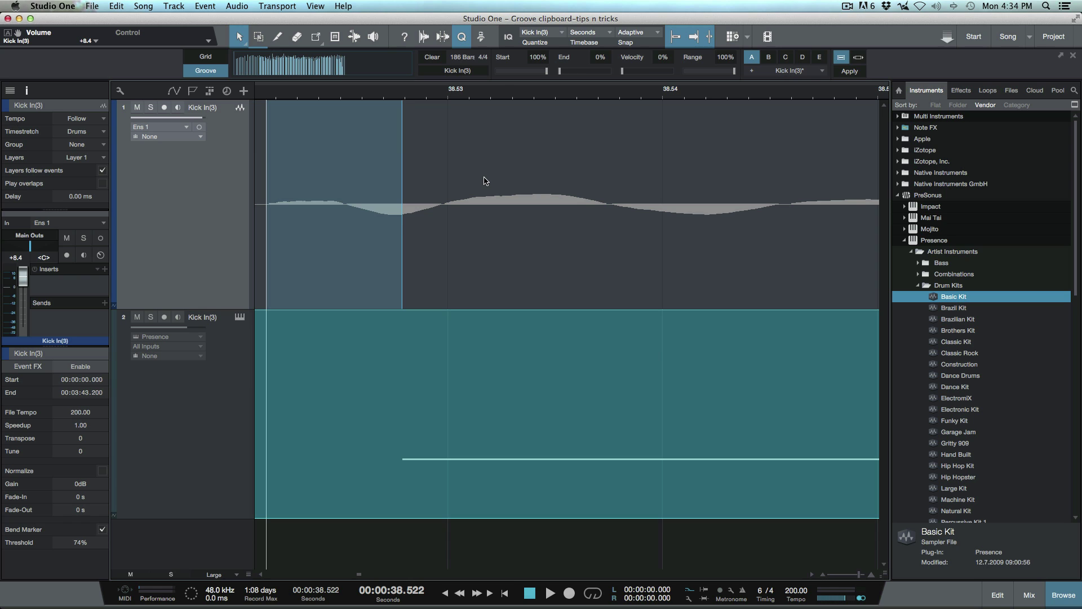
key("Tab")
key("Tab")
key("Tab")
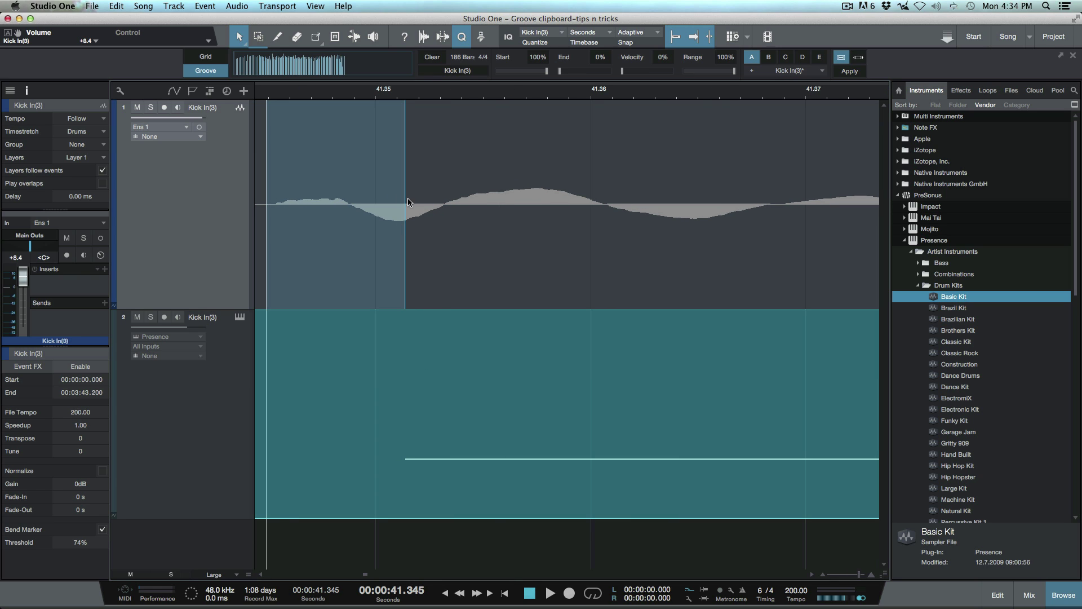
key("Tab")
key("Tab")
key("Tab")
key("Tab")
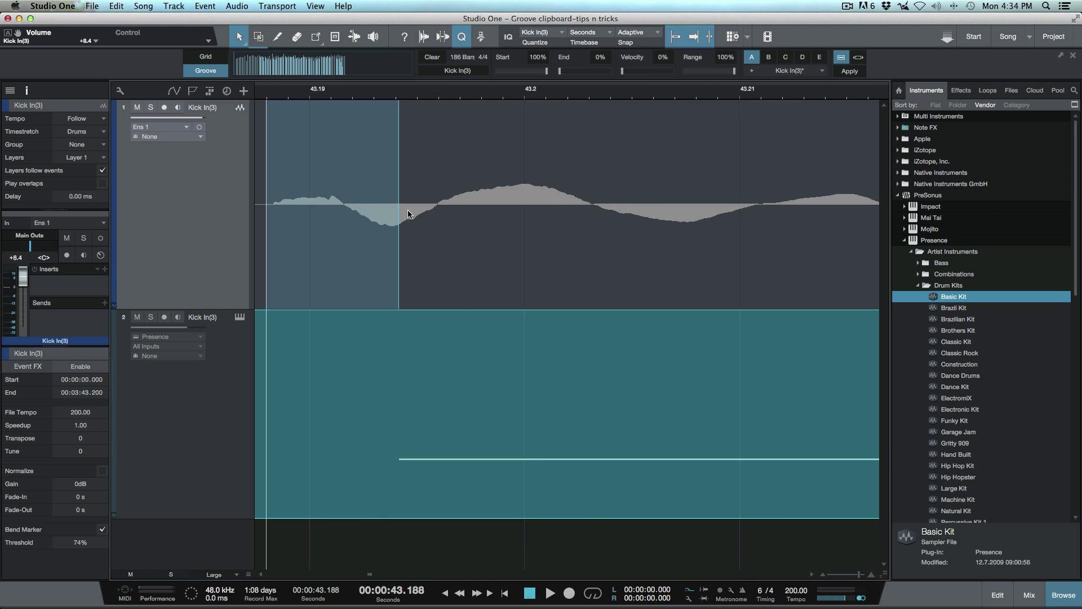
key("Tab")
key("Tab")
key("Tab")
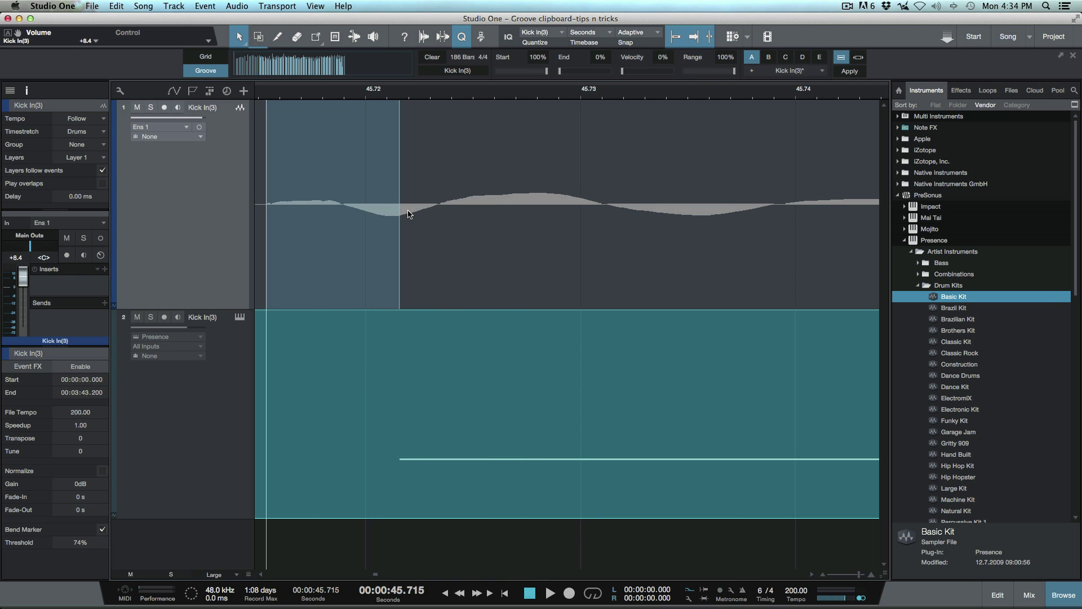
key("Tab")
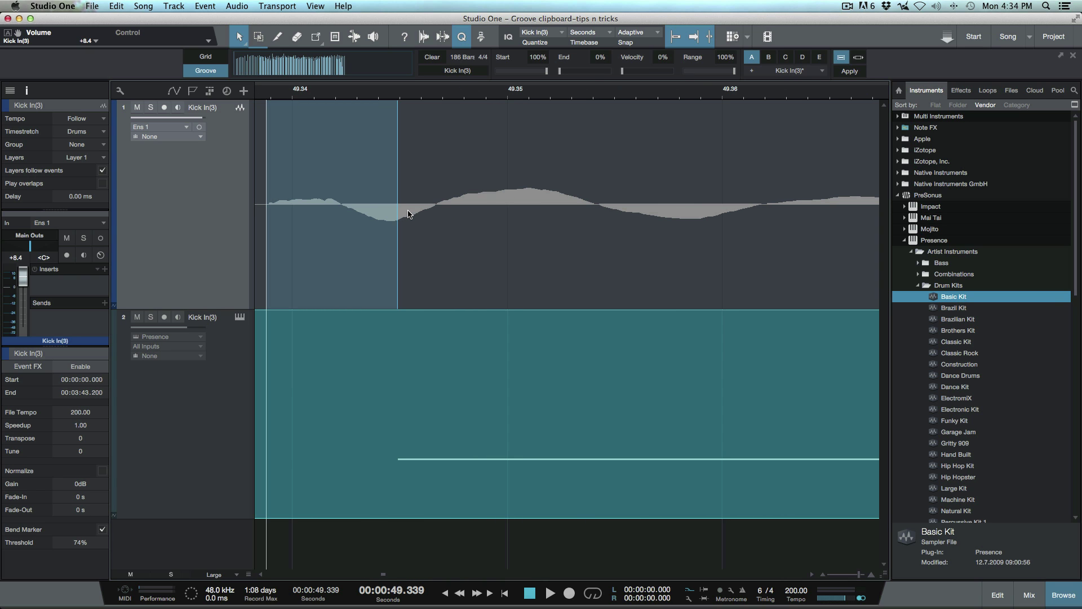
key("Tab")
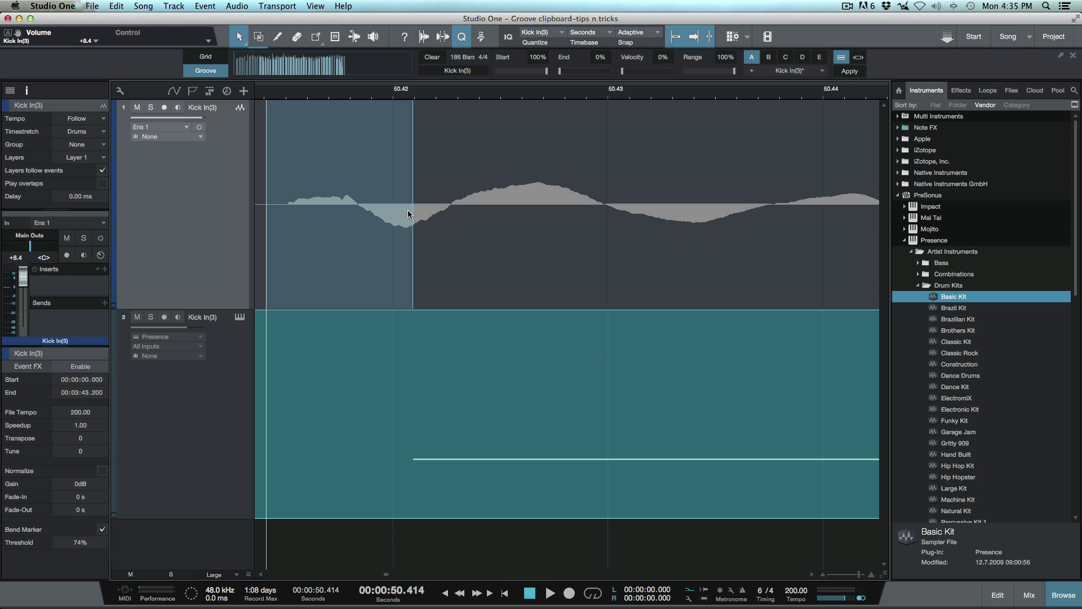
key("Tab")
key("Tab")
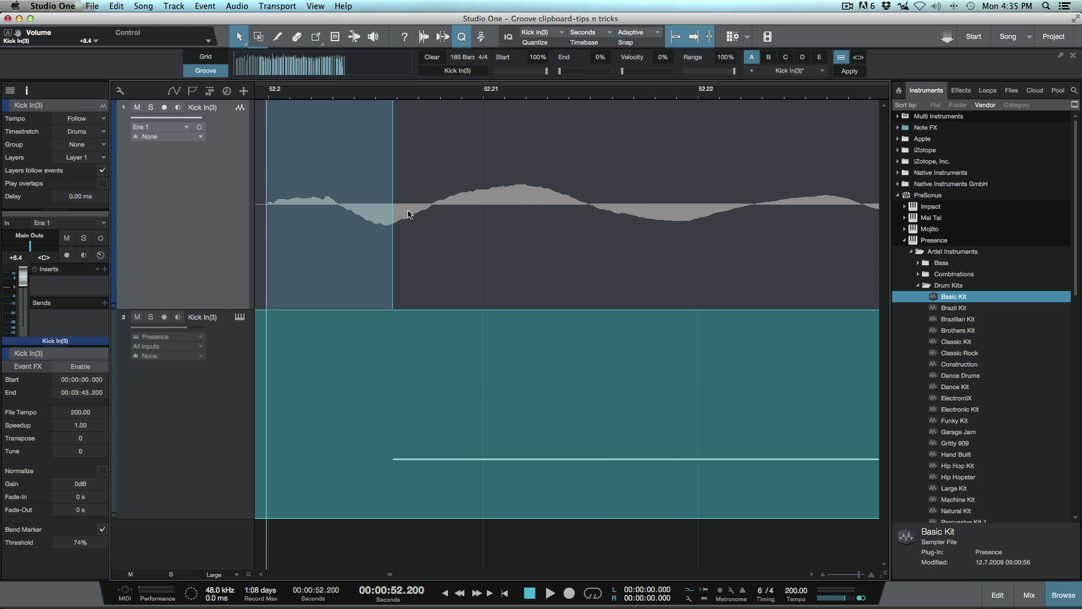
key("Tab")
key("Tab")
key("Tab")
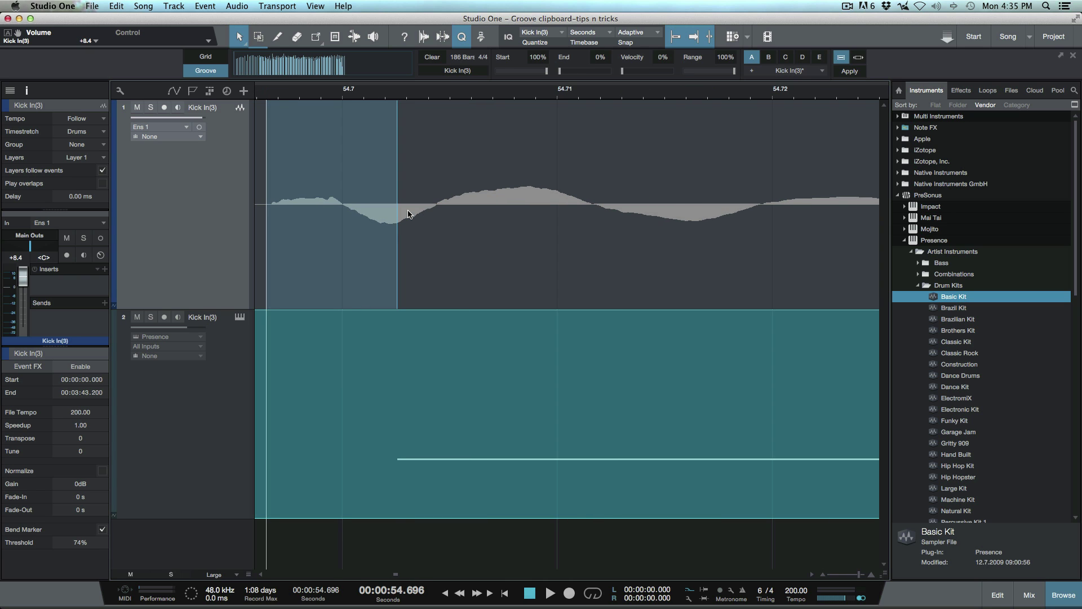
key("Tab")
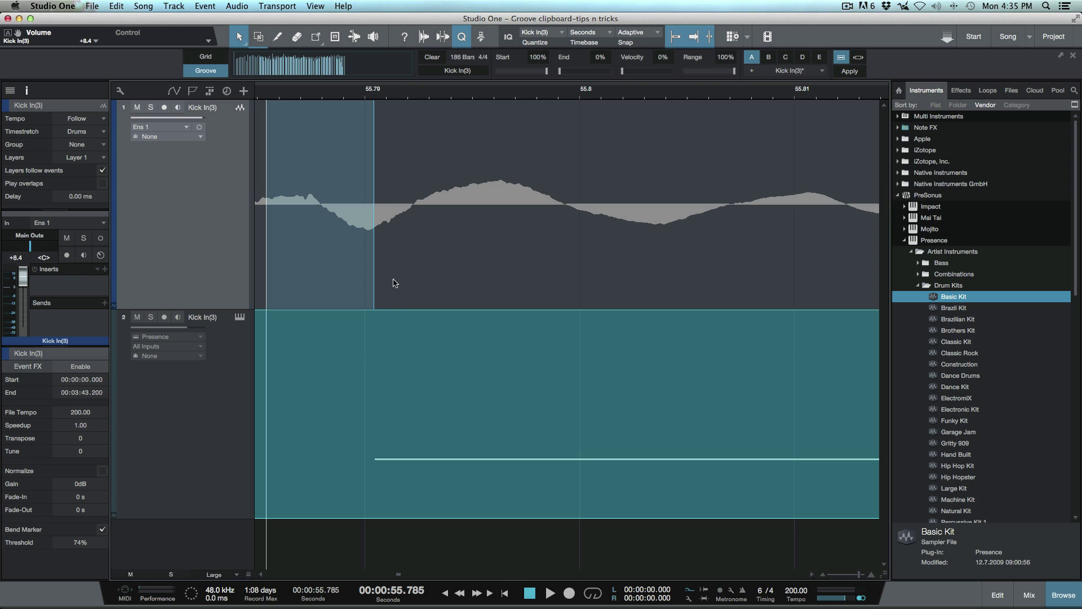
scroll(396, 268, "left", 2)
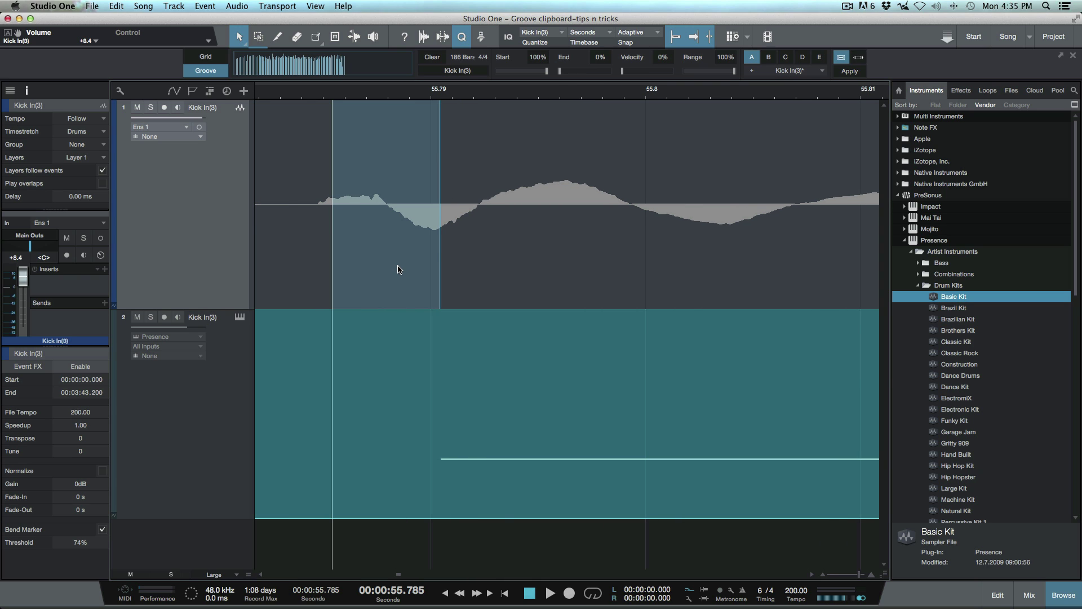
key("Tab")
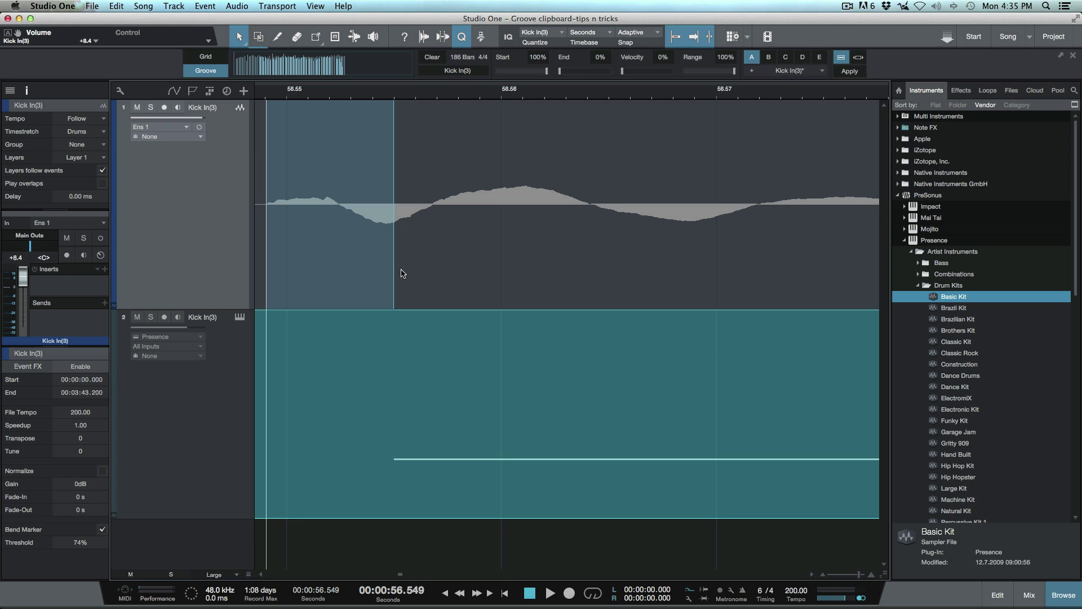
scroll(402, 273, "left", 4)
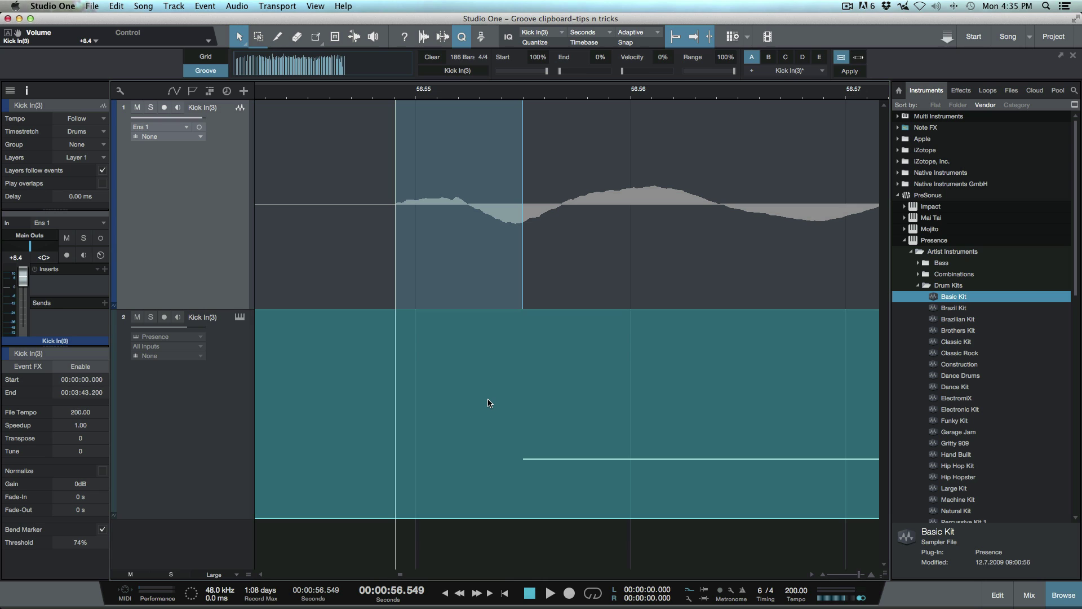
Add a marker at the kick transient at 56.549 s and trim the instrument part's start to 0.010 s
key("Insert")
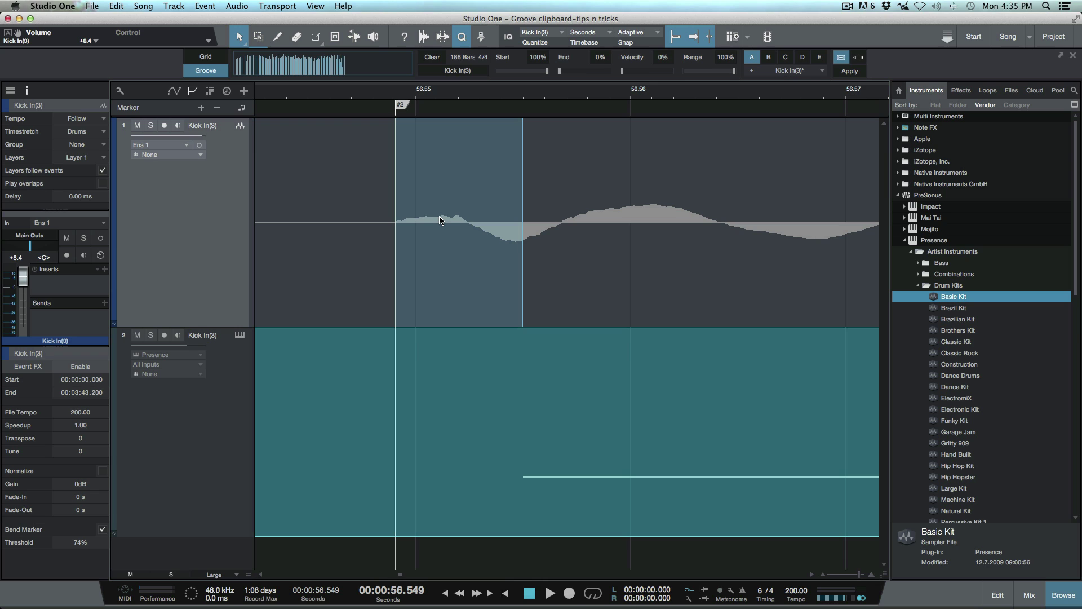
key("Home")
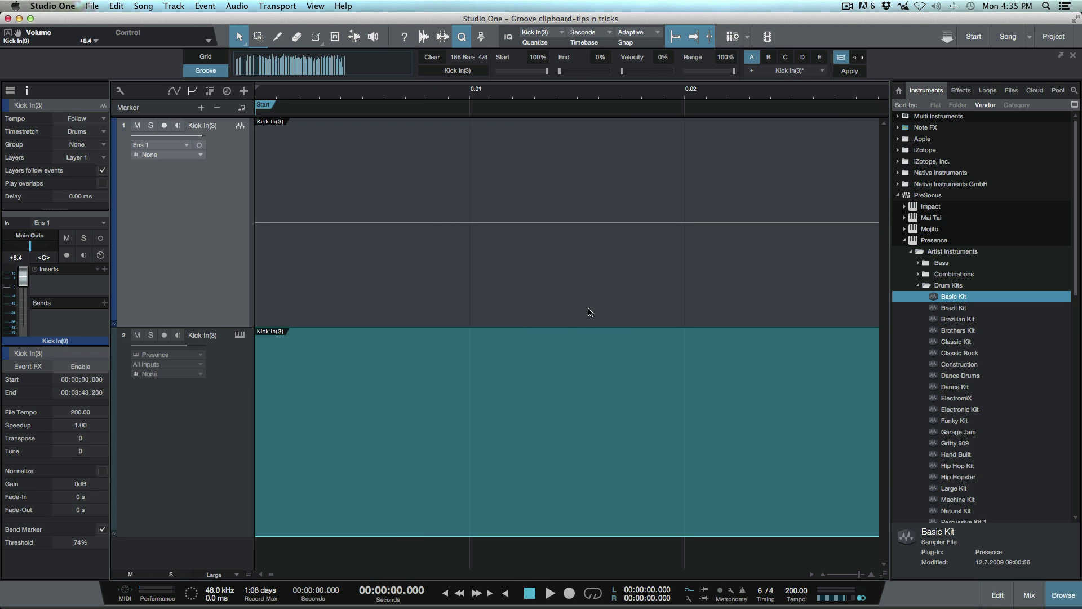
left_click(263, 416)
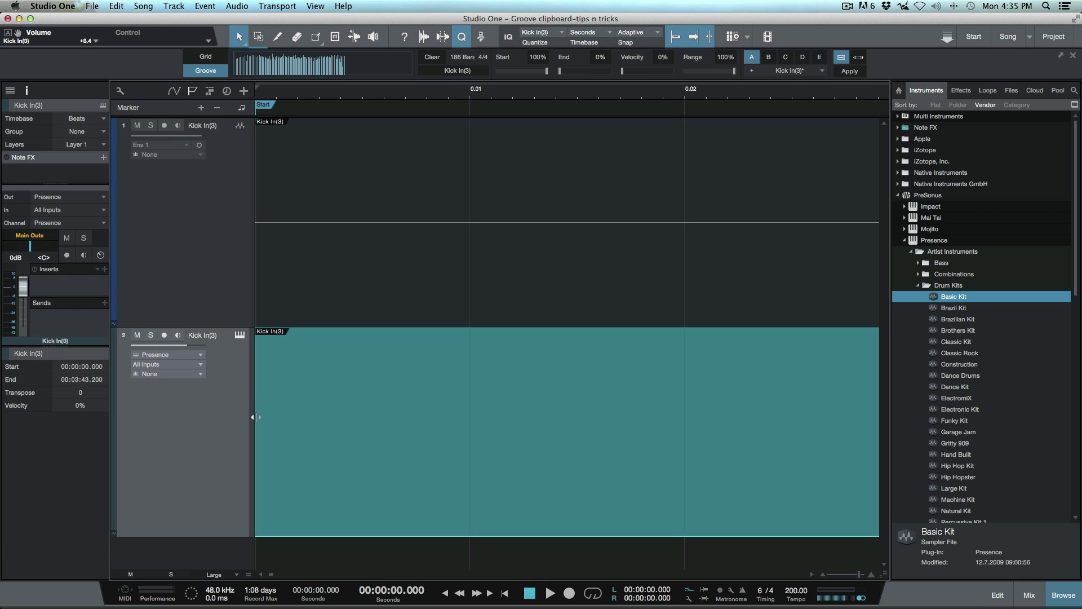
left_click_drag(268, 417, 462, 418)
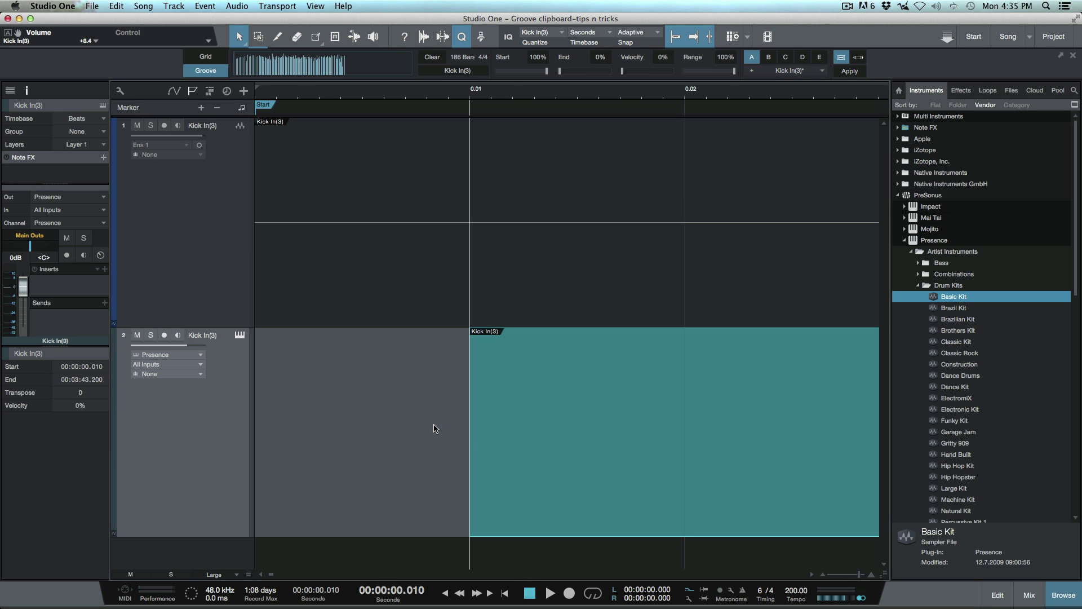
Return to marker #2 and move the instrument part earlier so that it starts at 0.005 s
key("shift+n")
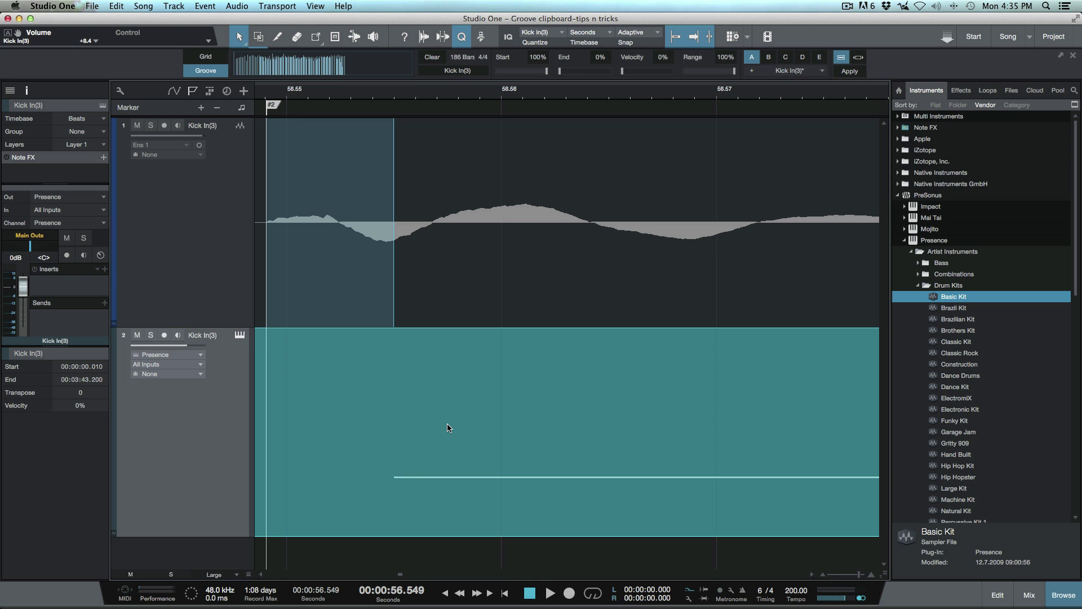
scroll(446, 427, "left", 10)
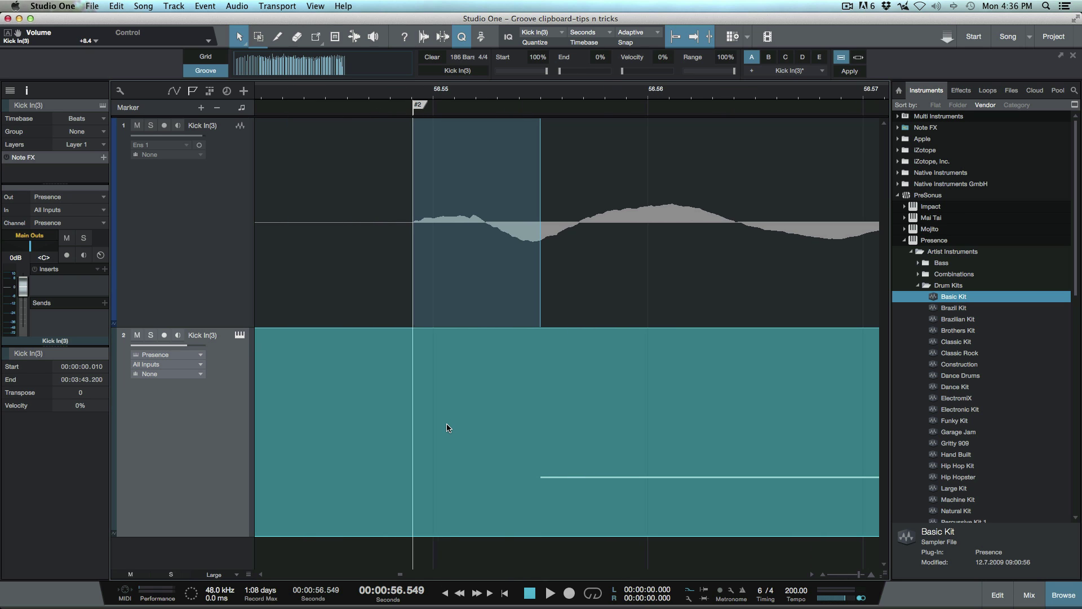
key("e")
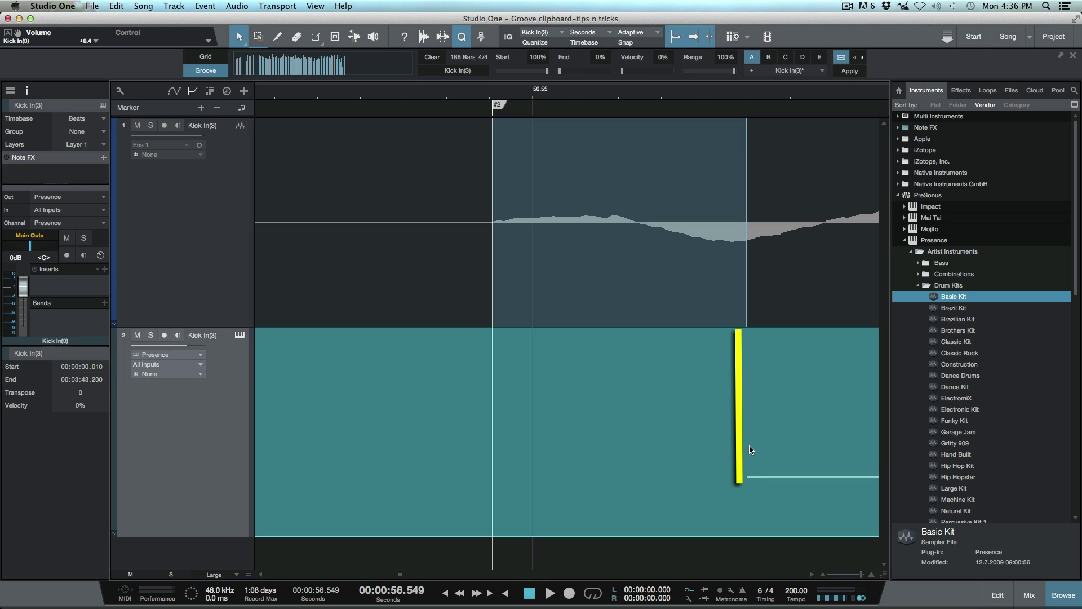
left_click_drag(746, 461, 524, 418)
key("shift+n")
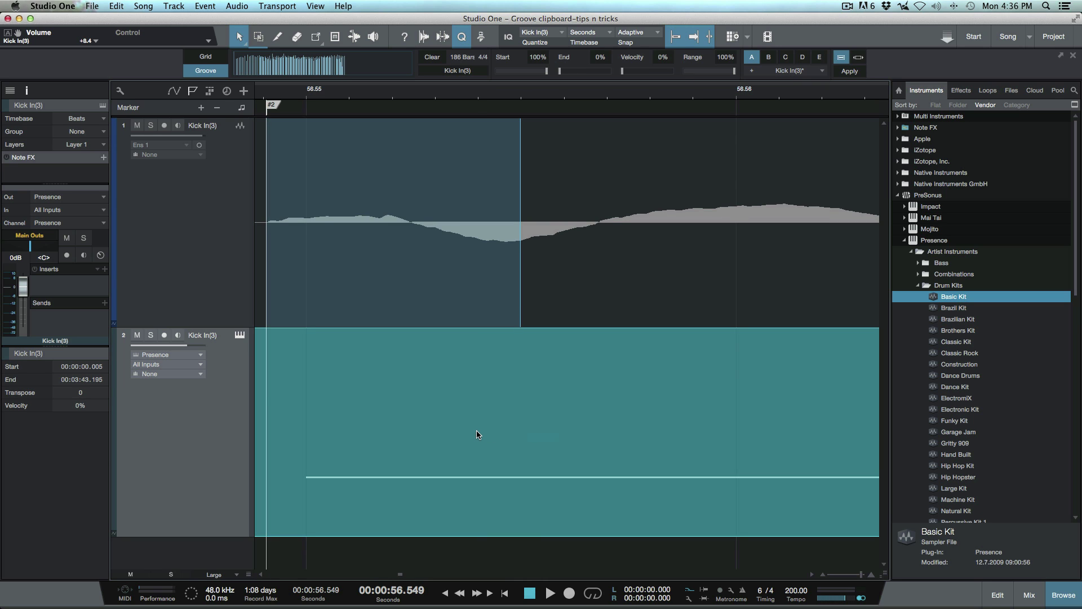
Turn off snapping and move the instrument part so its note begins at marker #2, with the part starting at 0.004 s
key("f")
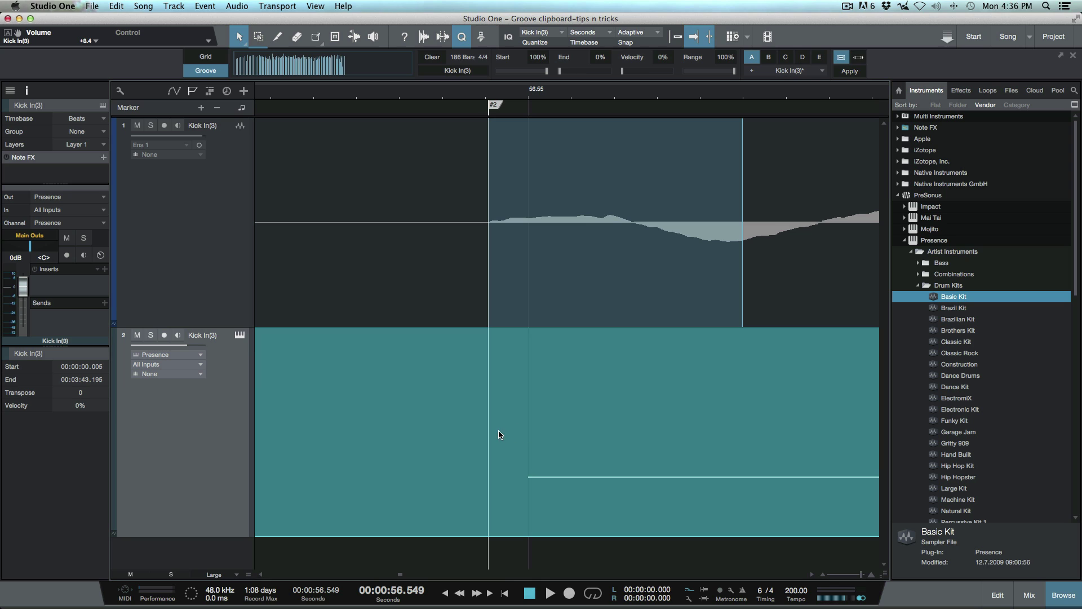
left_click_drag(529, 403, 488, 335)
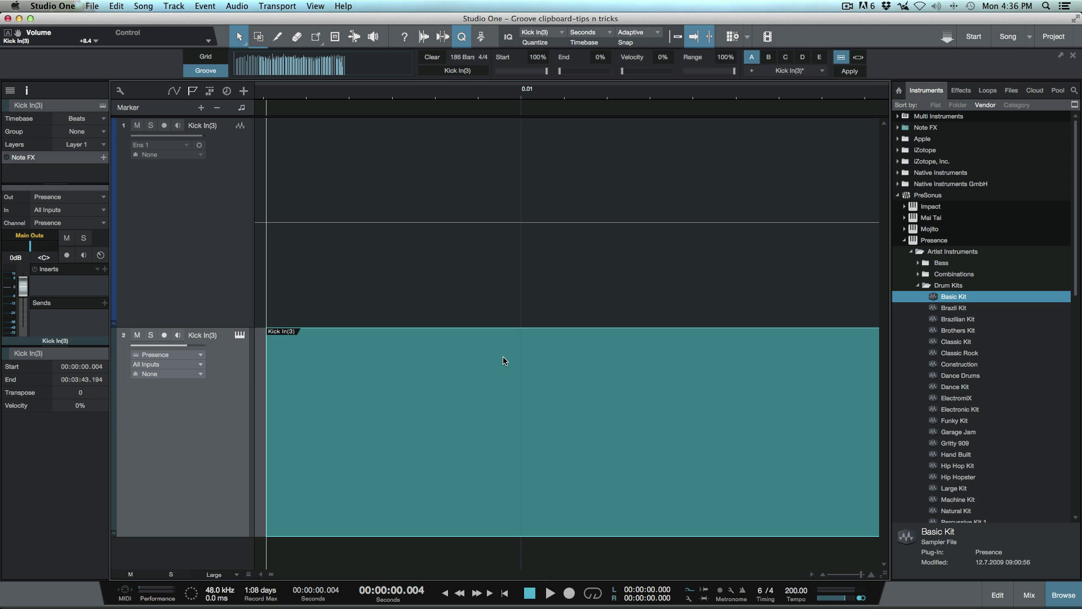
key("n")
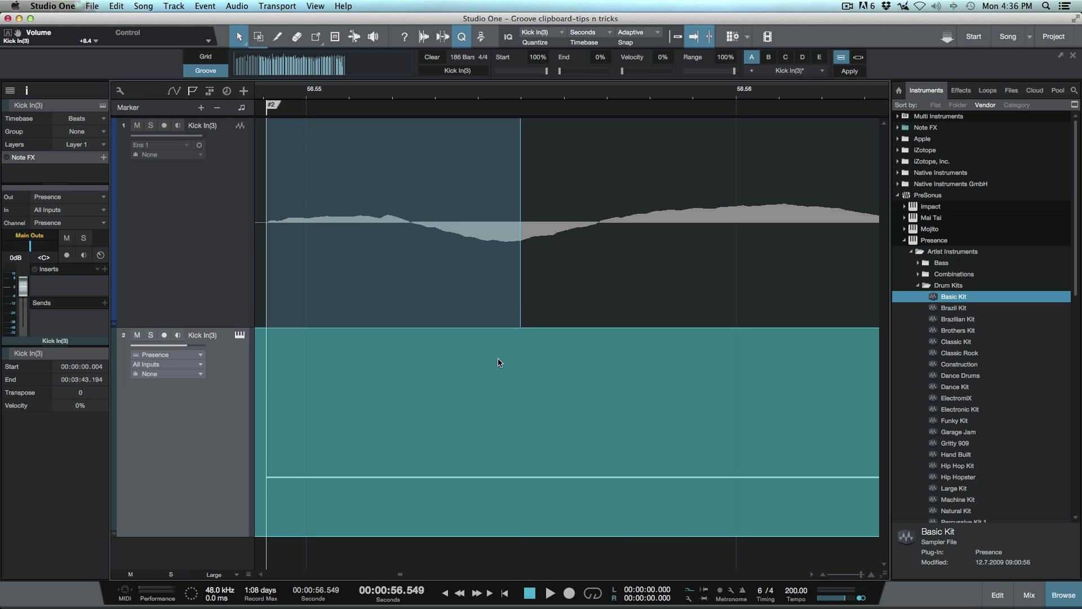
Check the note alignment at successive kick transients from marker #2 to about 1:15.6, and return to the song start
key("w")
key("w")
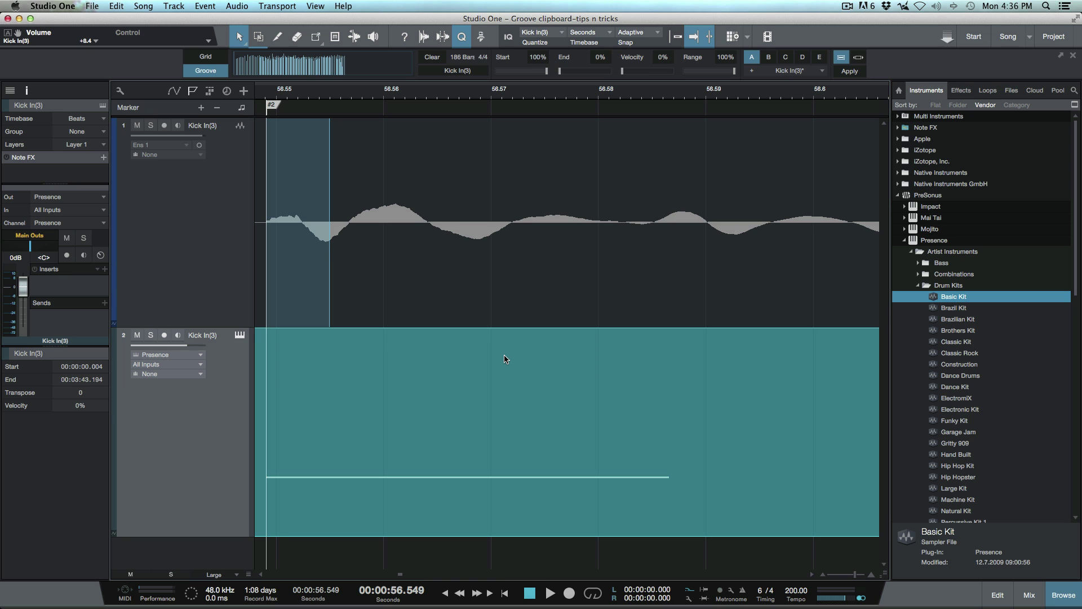
key("KP_Add")
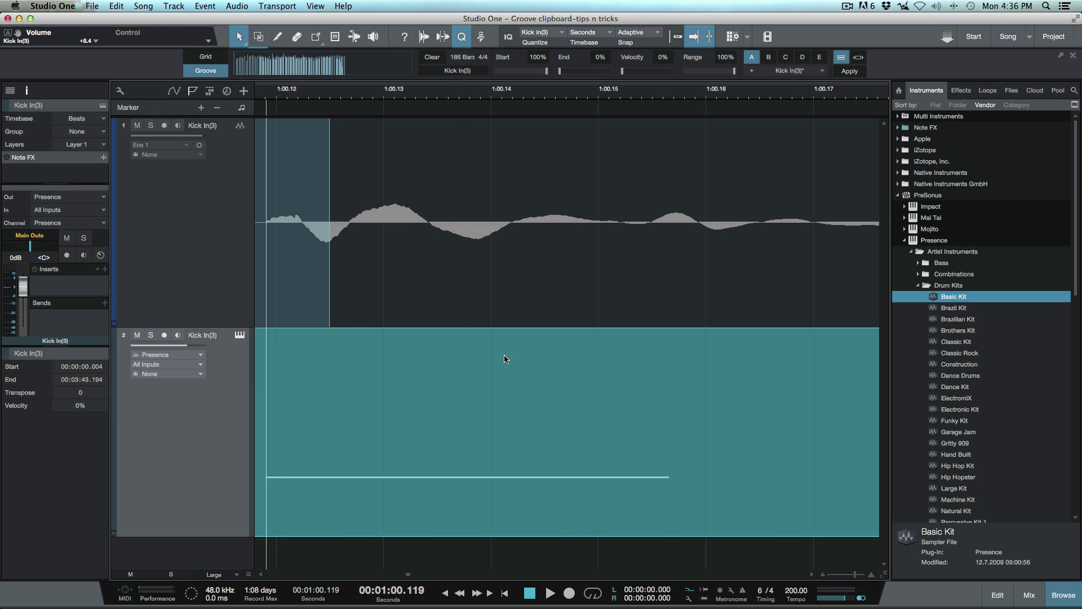
key("KP_Add")
key("KP_Add")
key("KP_Add")
key("KP_Add")
key("KP_Add")
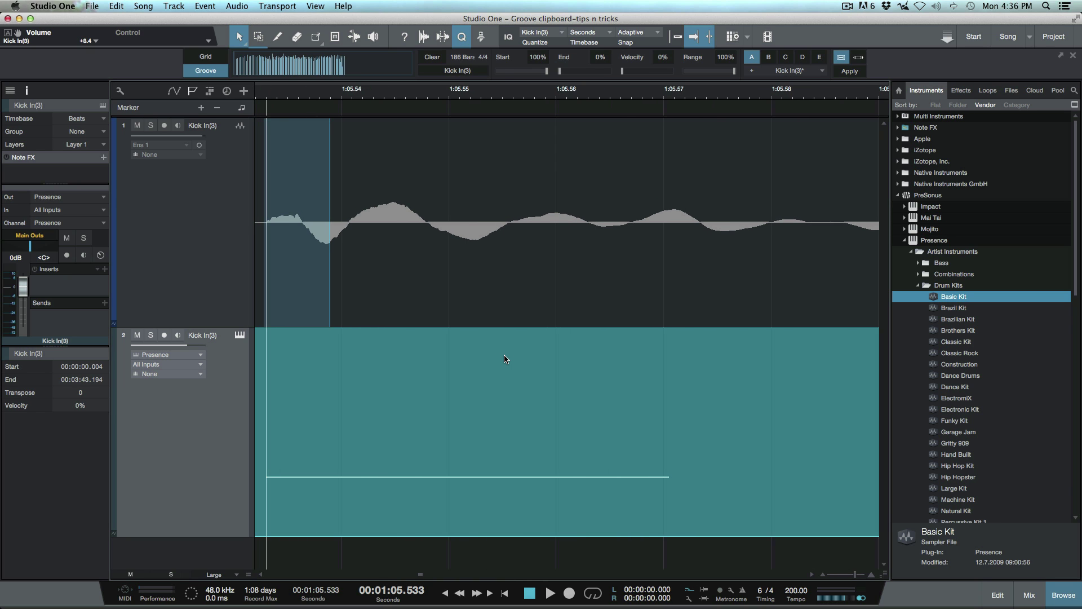
key("KP_Add")
key("KP_Add")
key("KP_Add")
key("KP_Add")
key("KP_Add")
key("KP_Add")
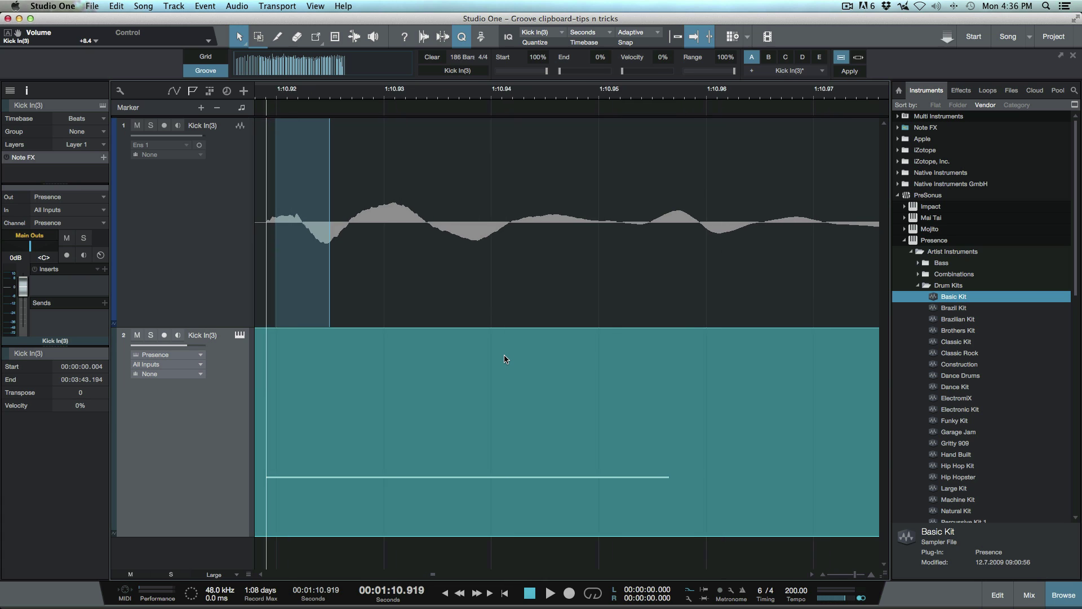
key("KP_Add")
key("KP_Add")
key("KP_Add")
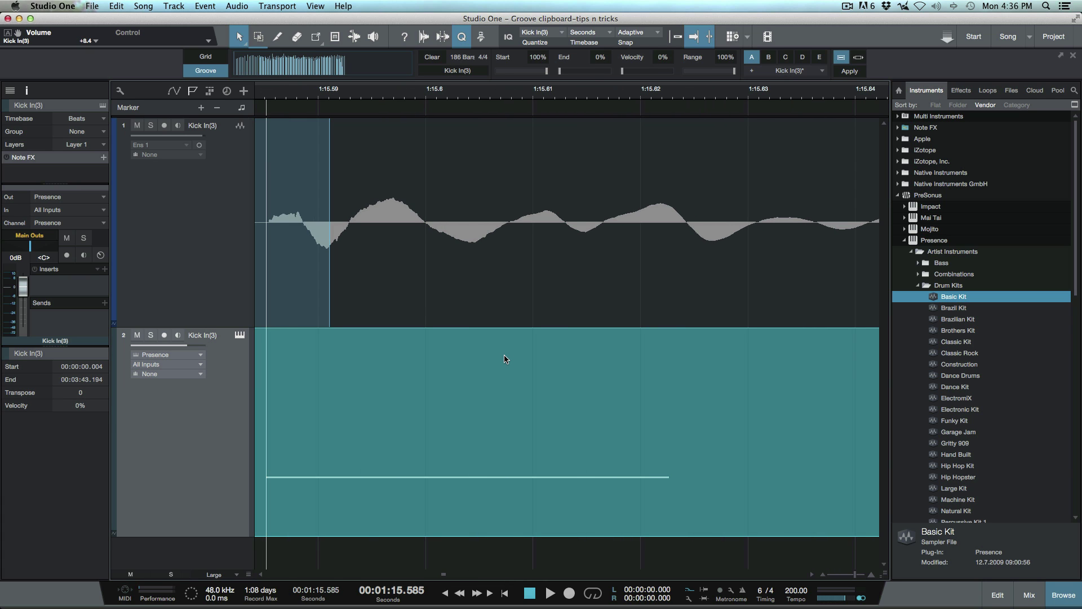
key("Home")
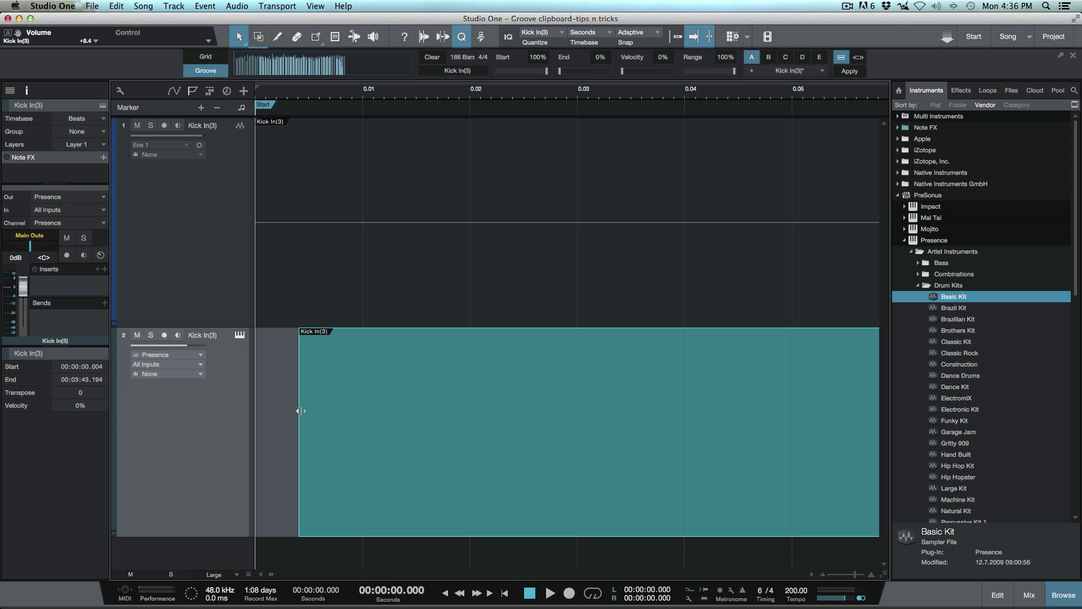
Extend the instrument part's start to 0.000 s and transform its track to audio, preserving the instrument track state
left_click_drag(300, 410, 245, 417)
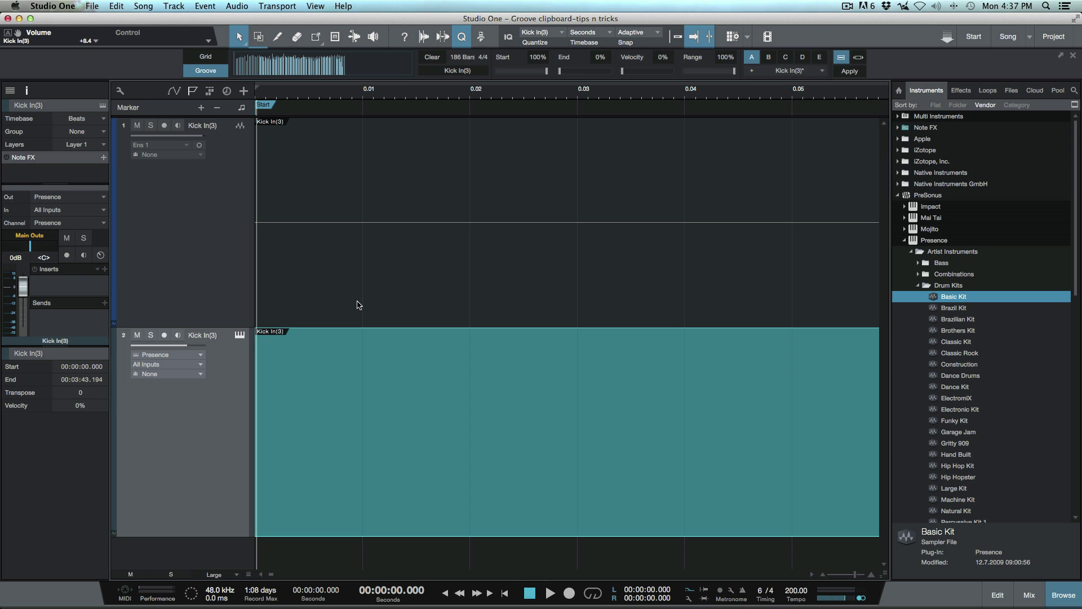
key("z")
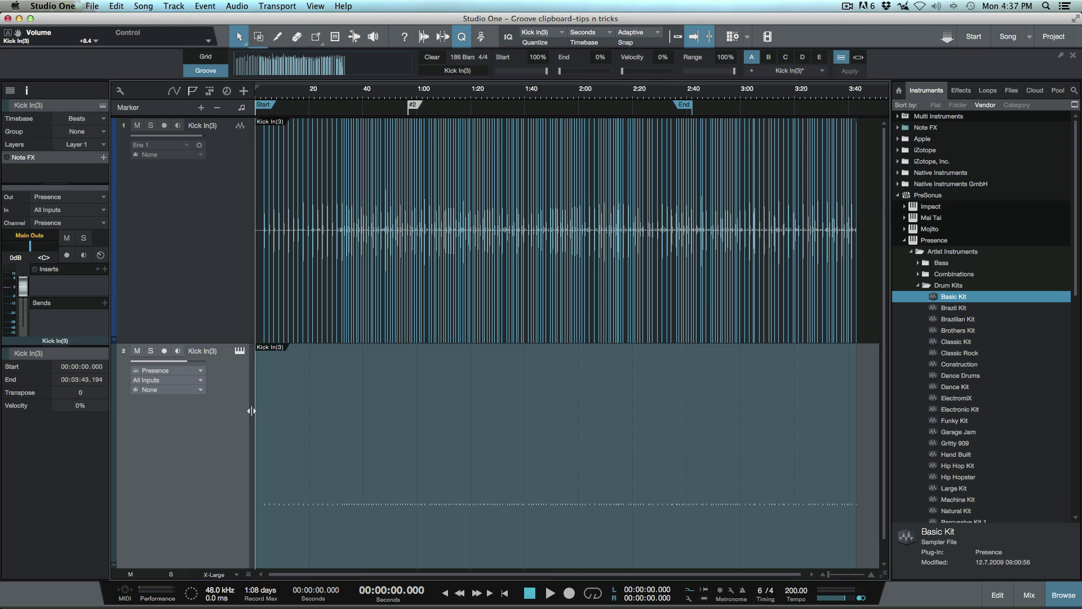
right_click(219, 405)
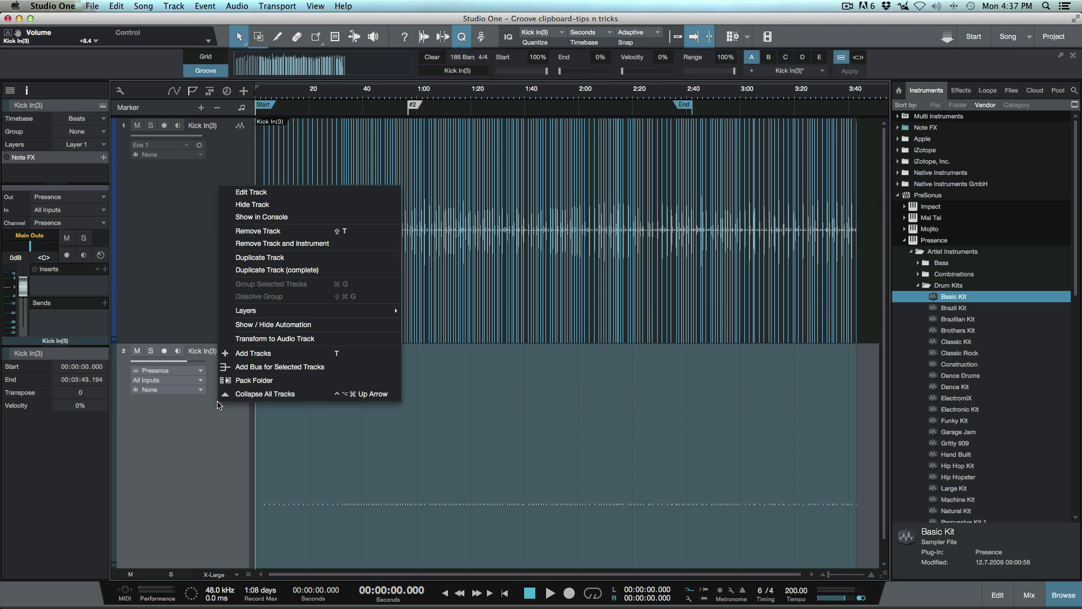
left_click(274, 338)
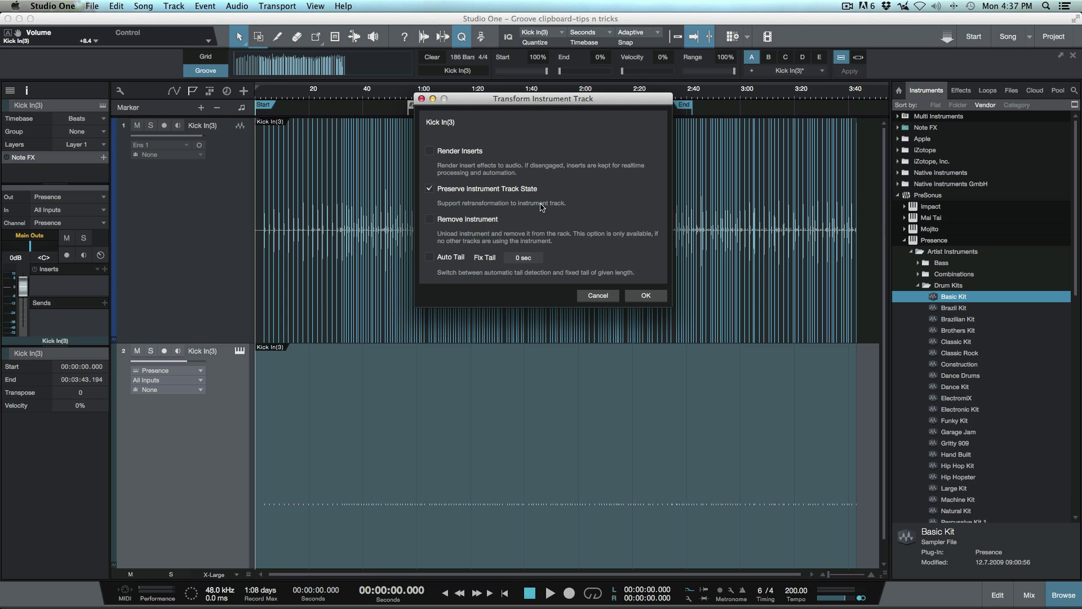
left_click(646, 296)
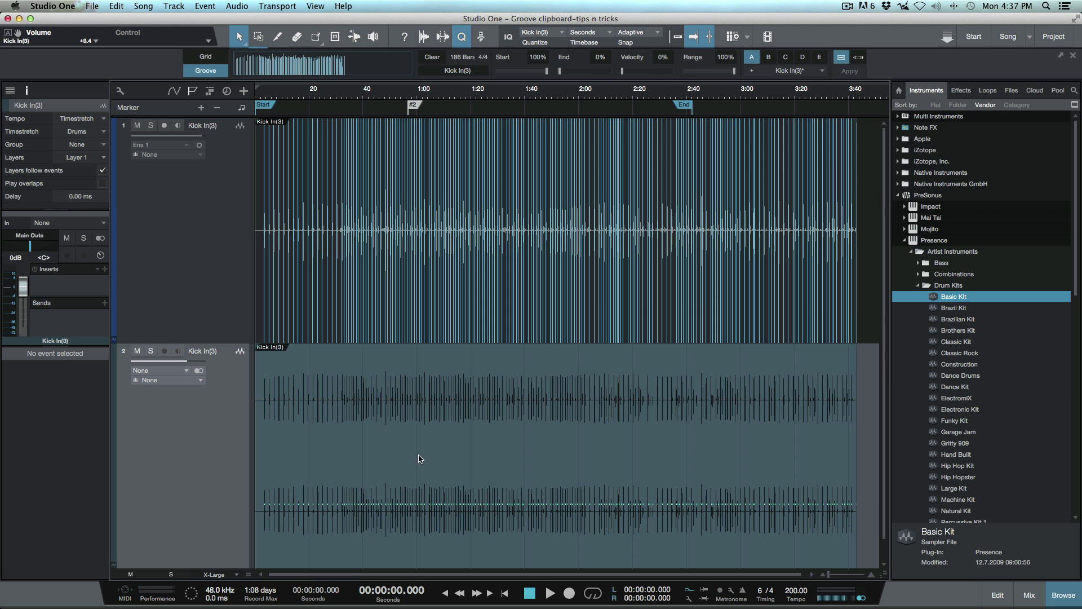
Inspect the rendered kick audio in the editor, then compare its hits with the original kick transients up to about 2:42 in the arrangement
double_click(444, 496)
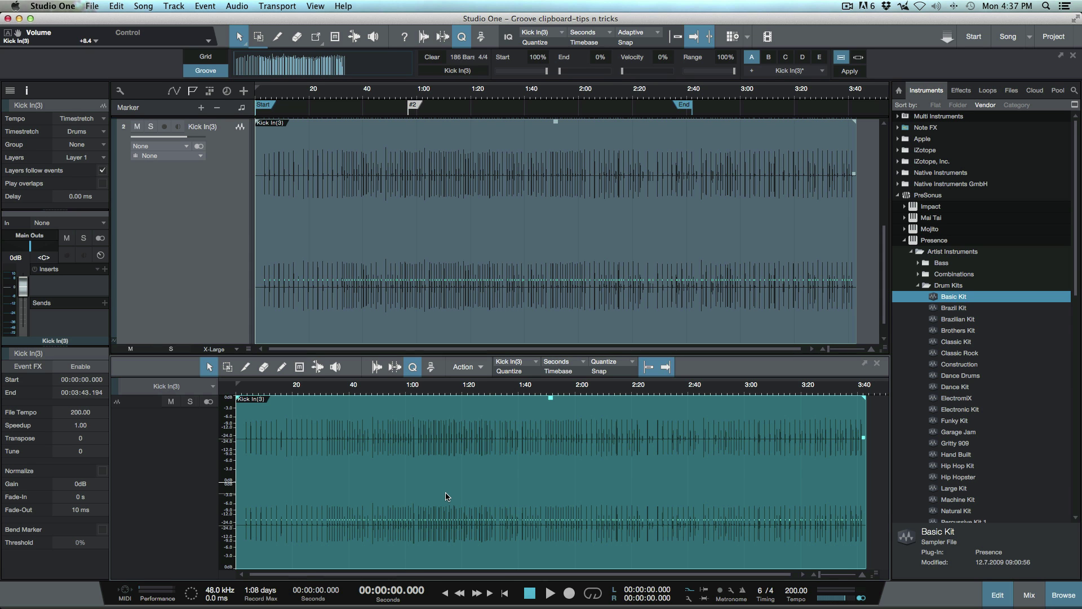
key("F2")
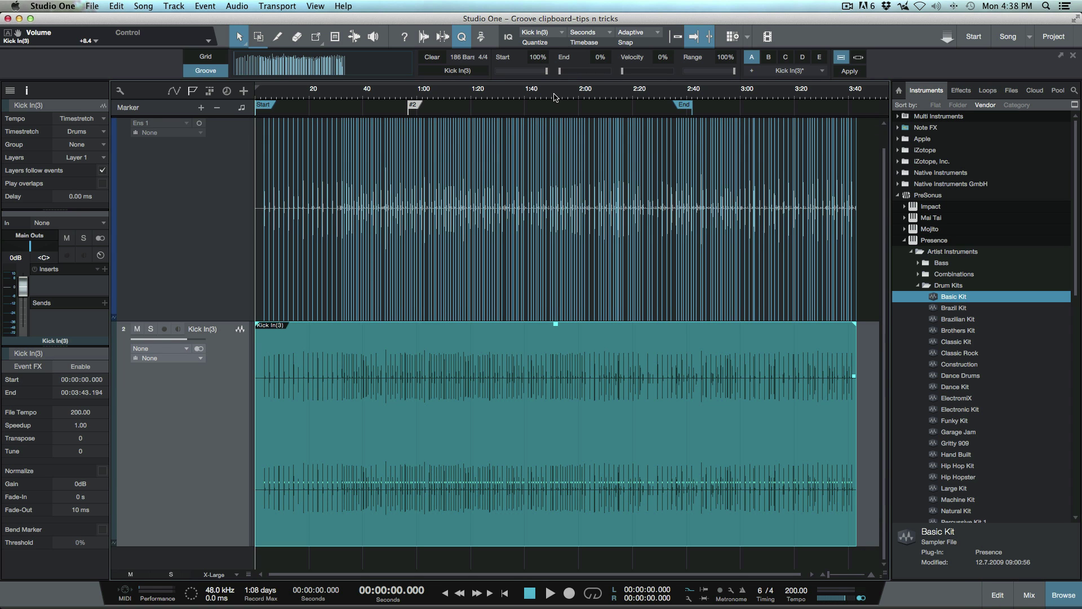
left_click_drag(557, 96, 550, 138)
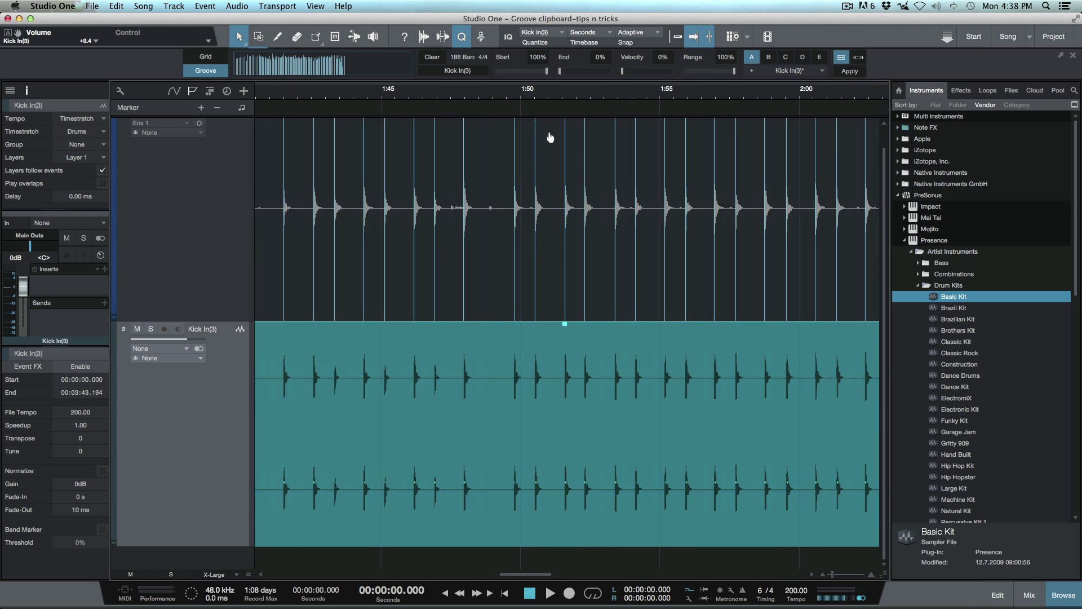
scroll(544, 234, "right", 3)
scroll(544, 234, "right", 10)
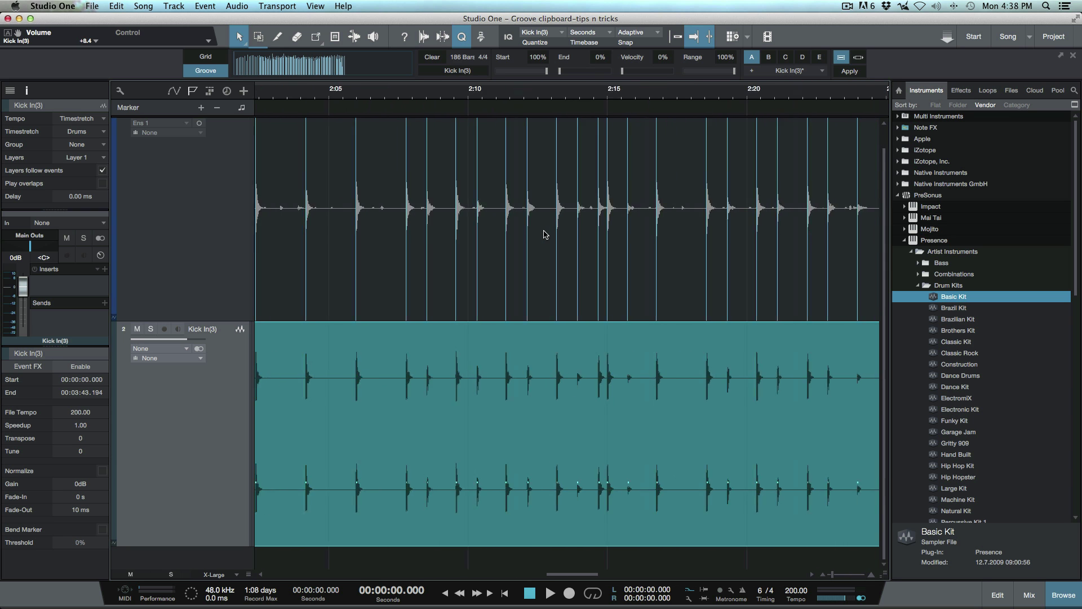
scroll(544, 235, "right", 4)
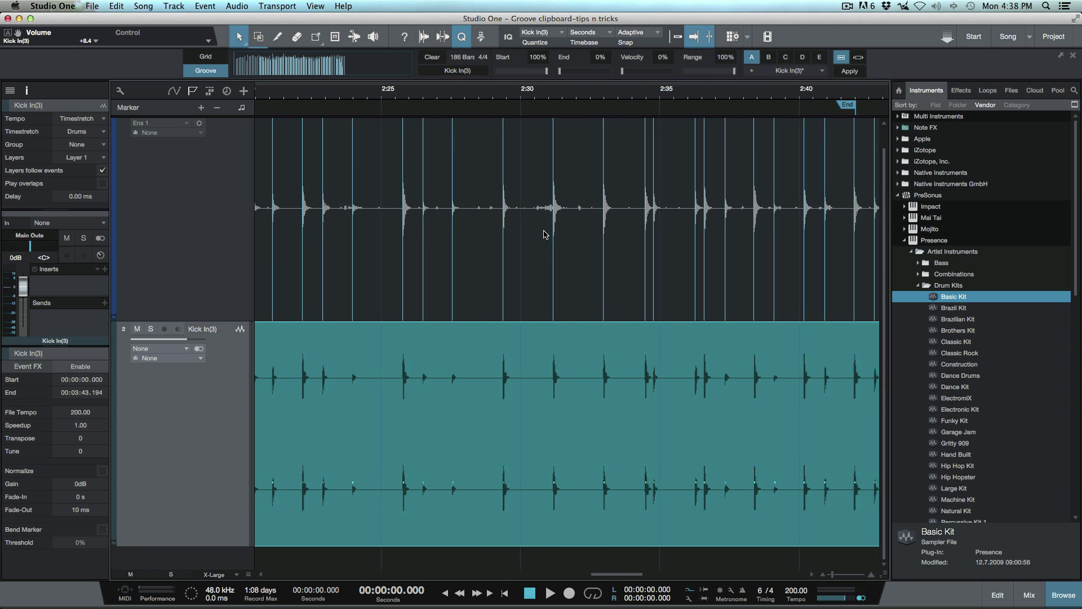
scroll(545, 234, "right", 2)
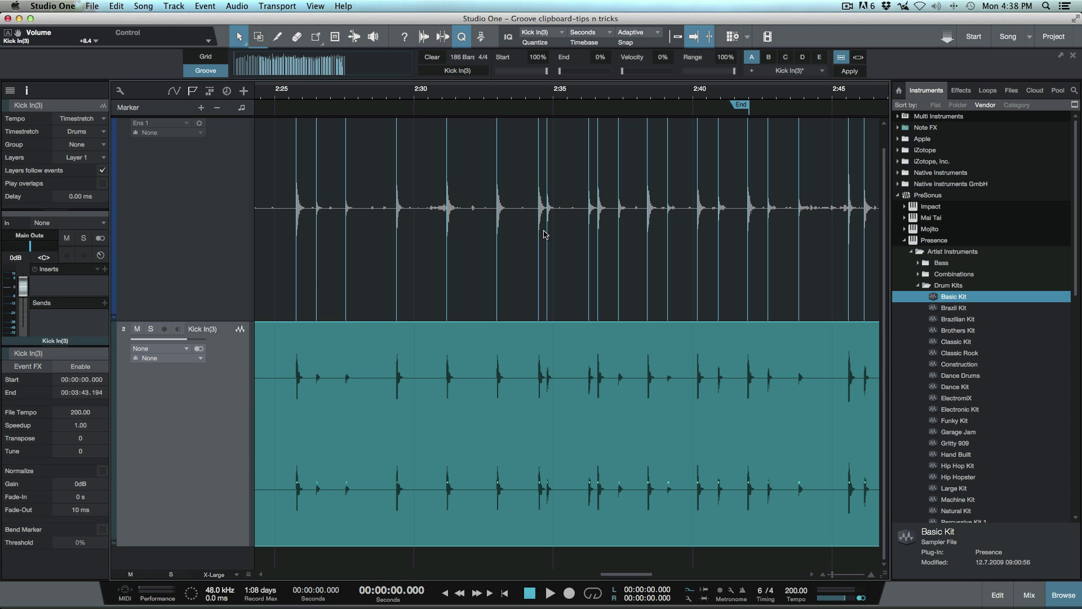
scroll(544, 235, "right", 3)
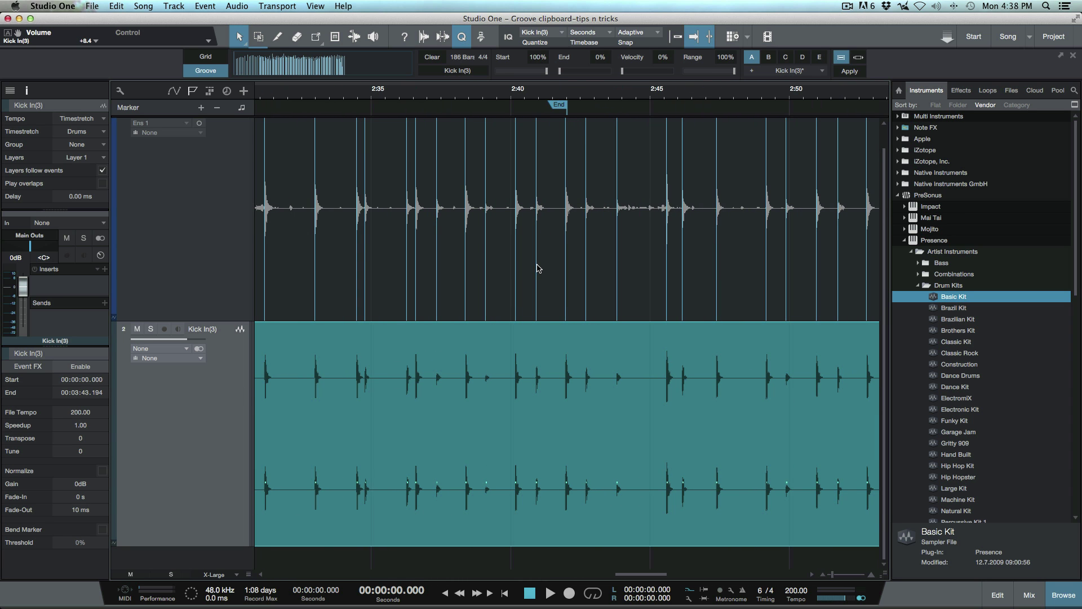
scroll(535, 271, "right", 3)
left_click_drag(518, 96, 512, 150)
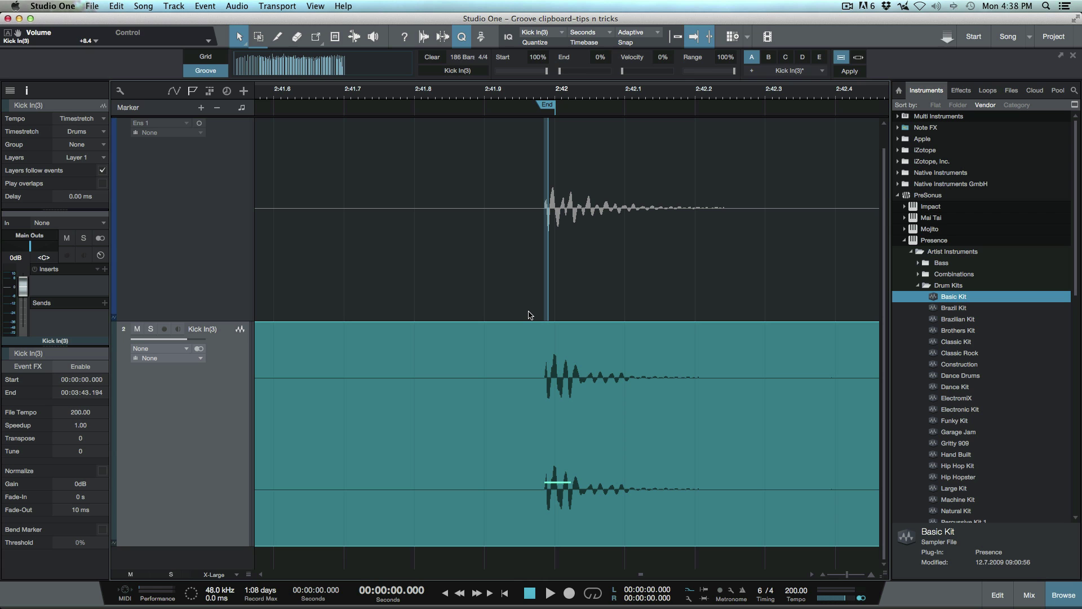
Move the playback position to marker #2 and lower the rendered kick track's volume to minus infinity
key("Home")
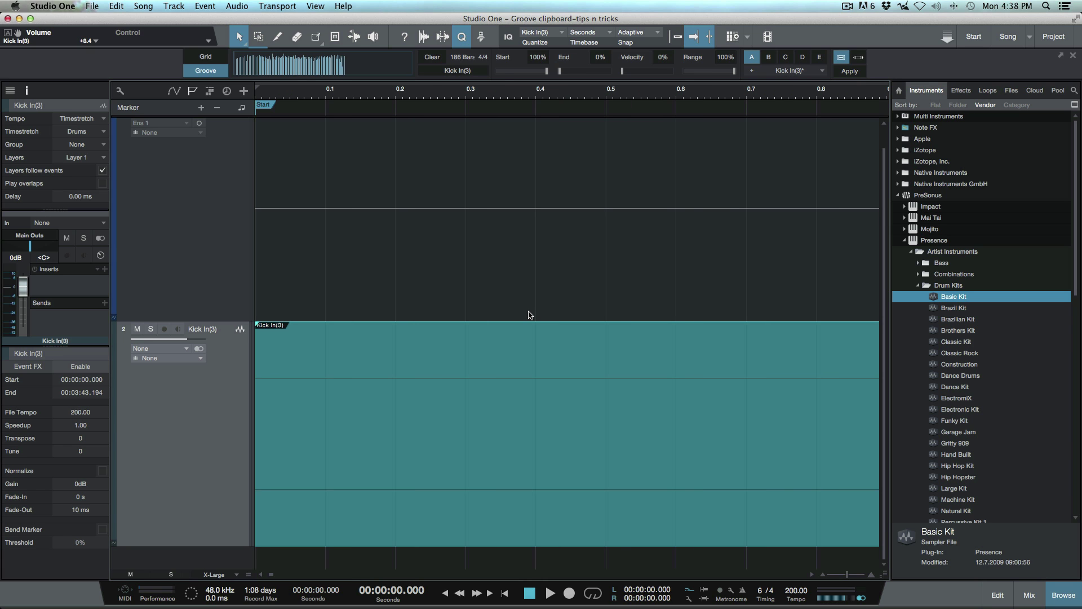
key("w")
key("w")
key("w")
key("w")
key("w")
key("w")
key("w")
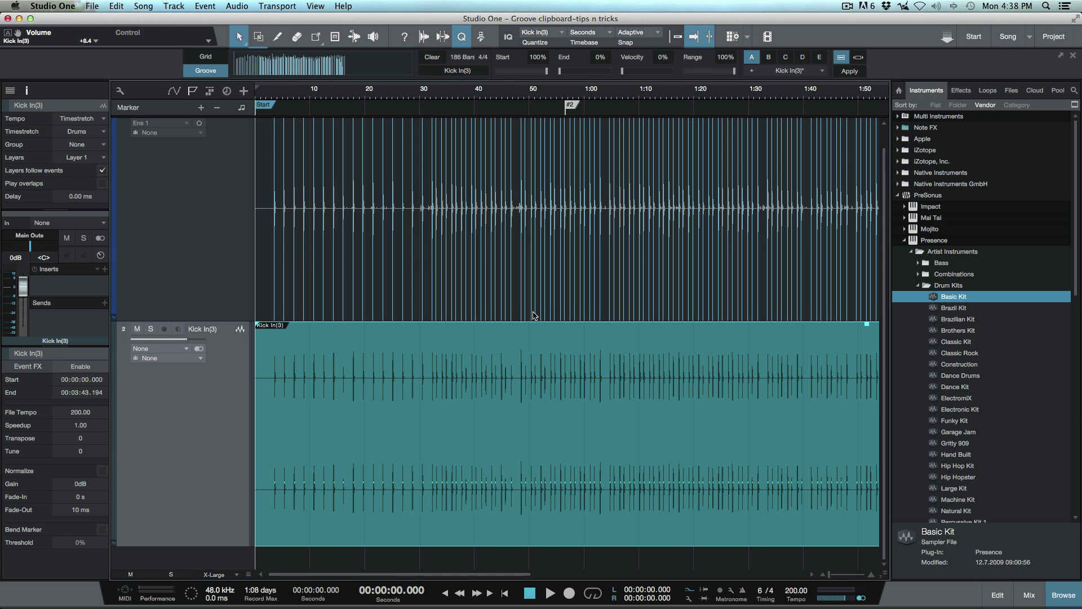
key("shift+n")
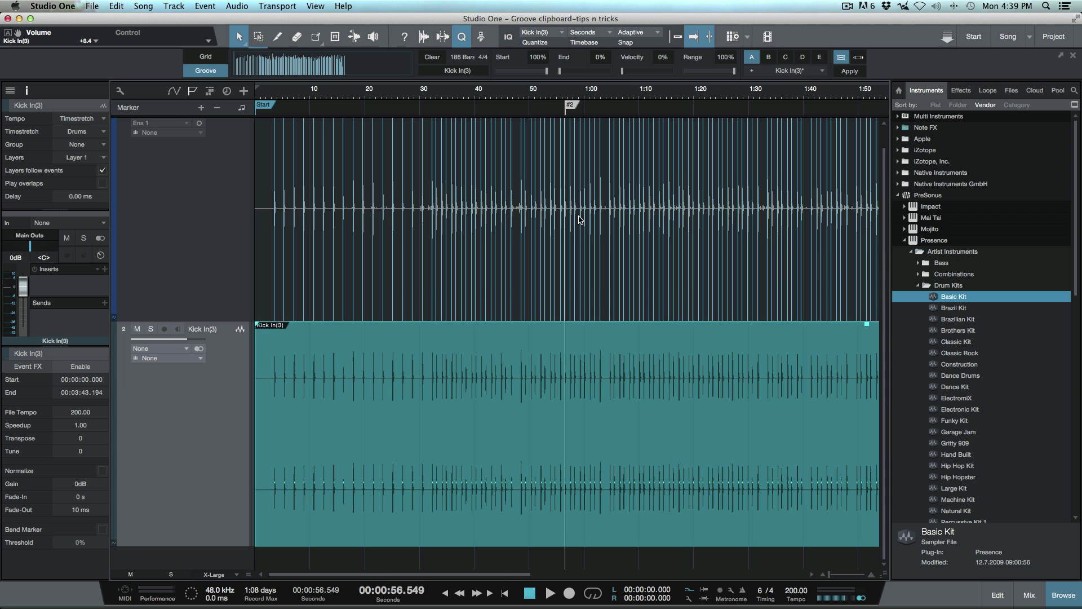
left_click_drag(23, 286, 40, 379)
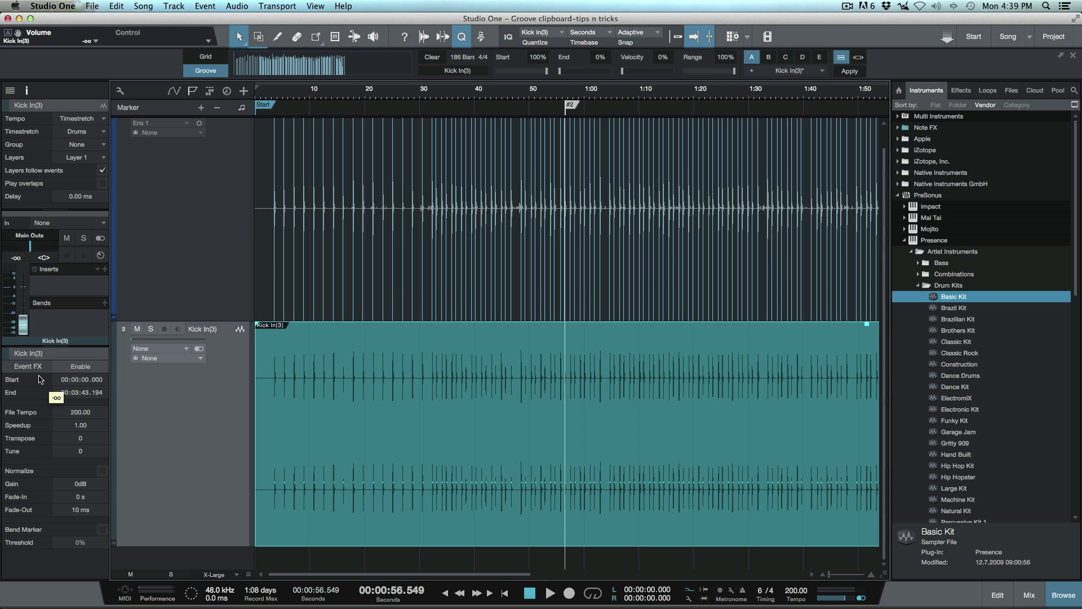
key("shift+f")
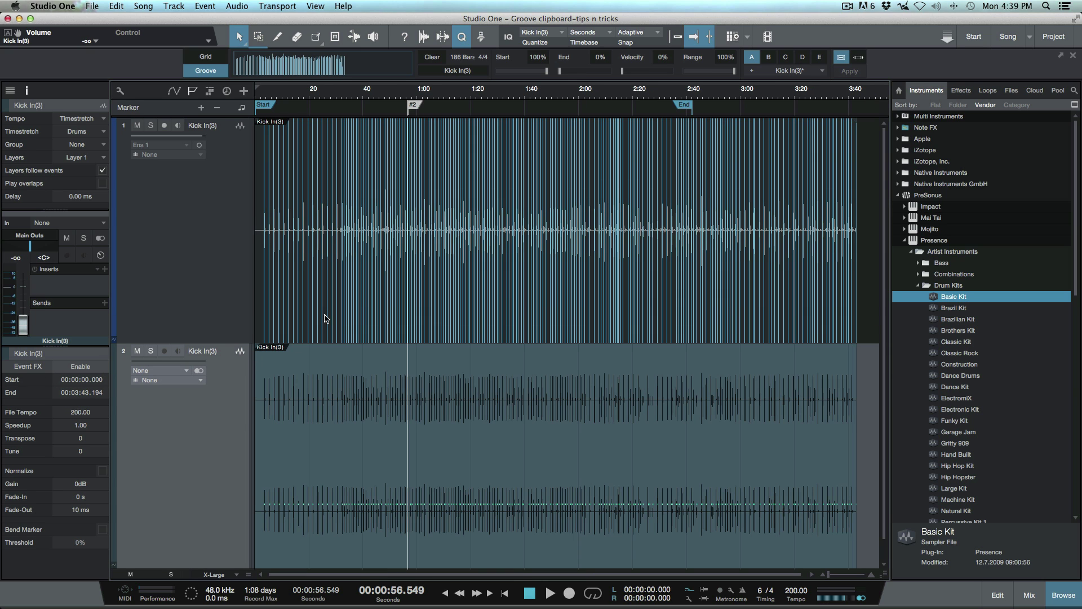
Play from marker #2, raise the rendered kick track to -5.3 dB, and mute and unmute it to compare with the original kick
key("space")
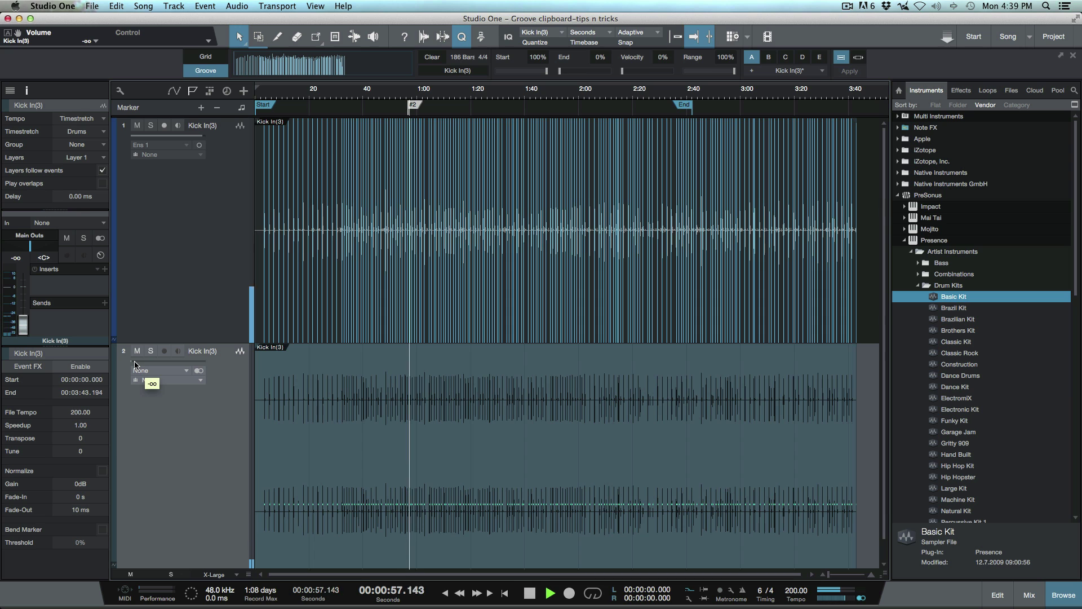
left_click_drag(135, 366, 182, 367)
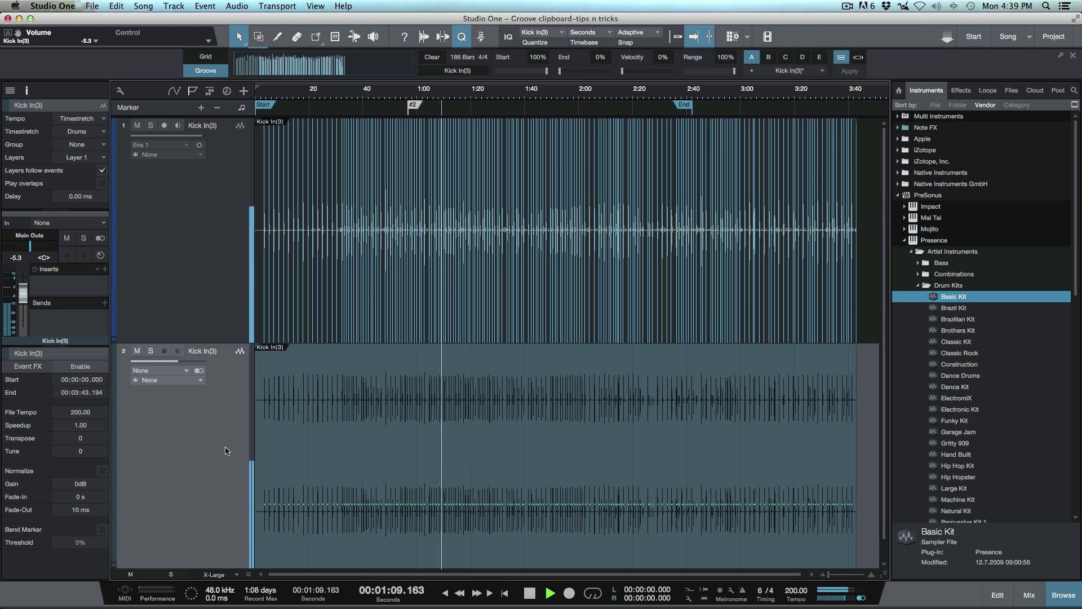
key("shift+m")
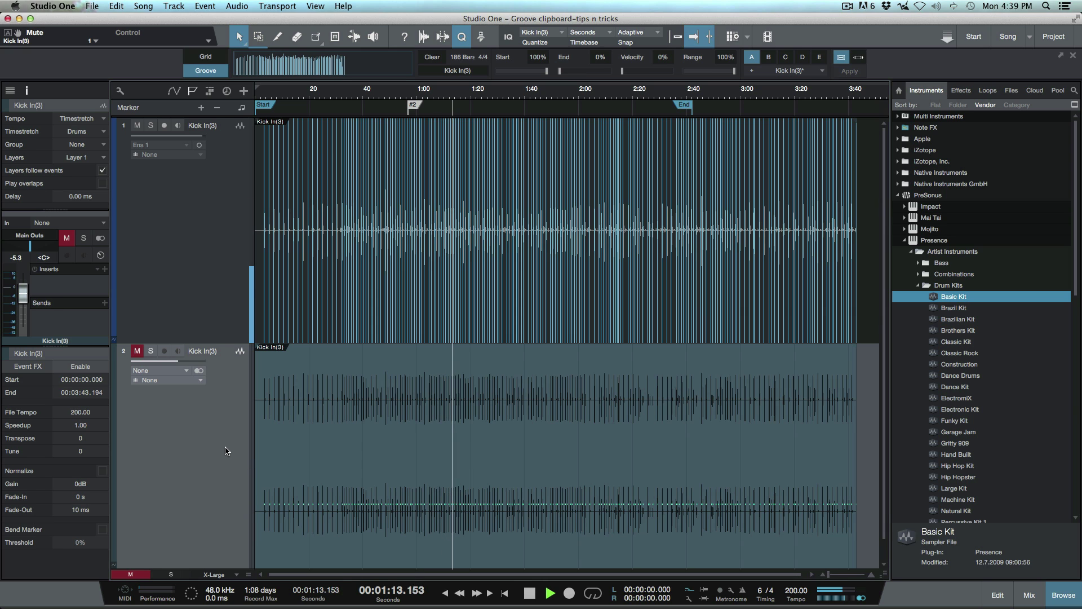
key("shift+m")
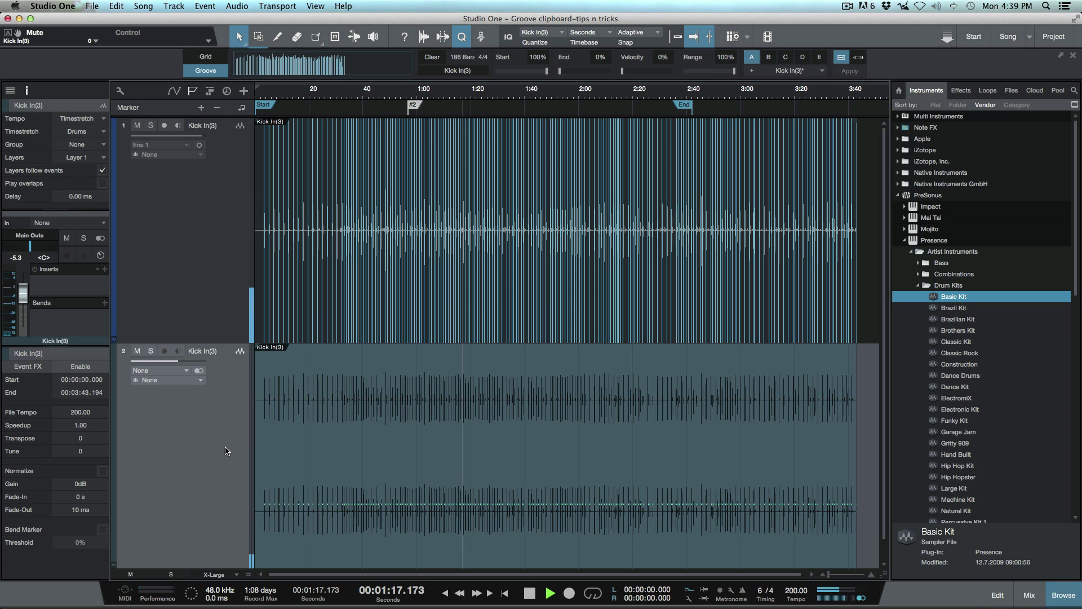
key("space")
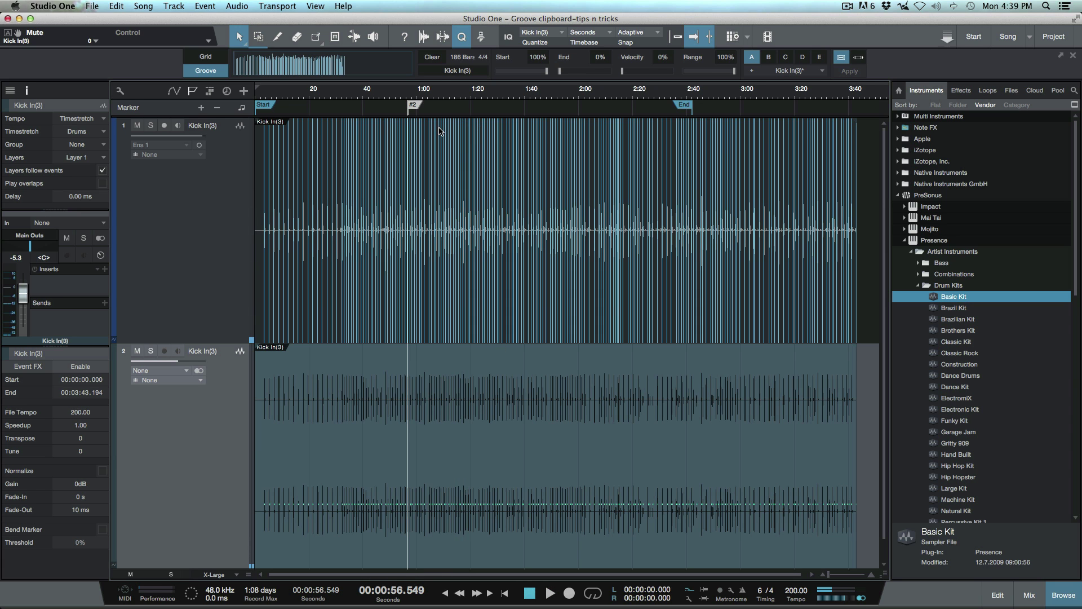
Compare the rendered kick's waveform with the original at successive transients from about 1:09 to 1:36
left_click_drag(442, 94, 532, 218)
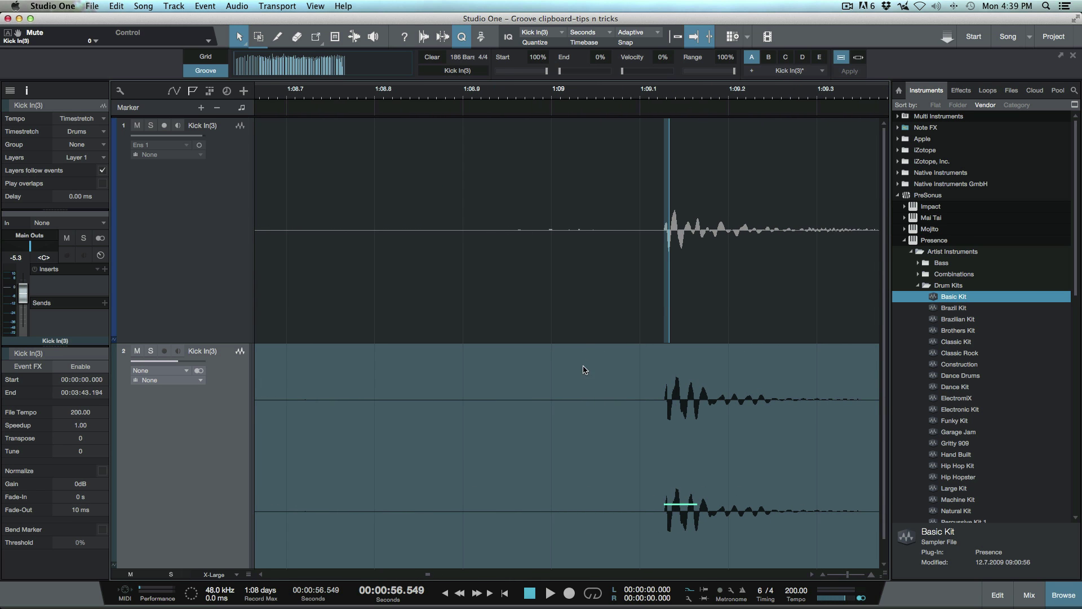
left_click(608, 379)
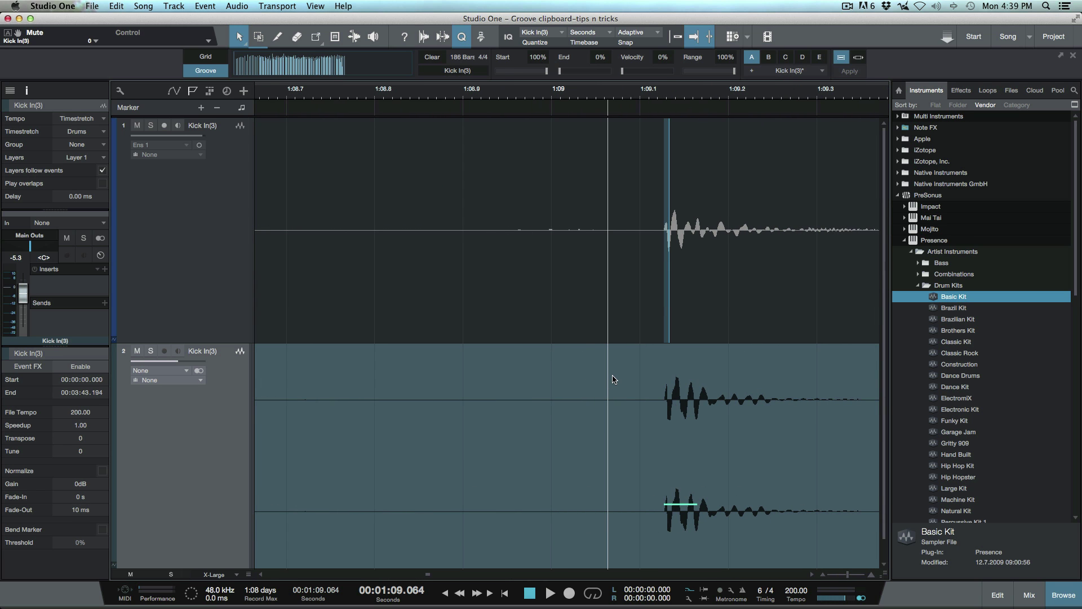
key("Tab")
key("Tab")
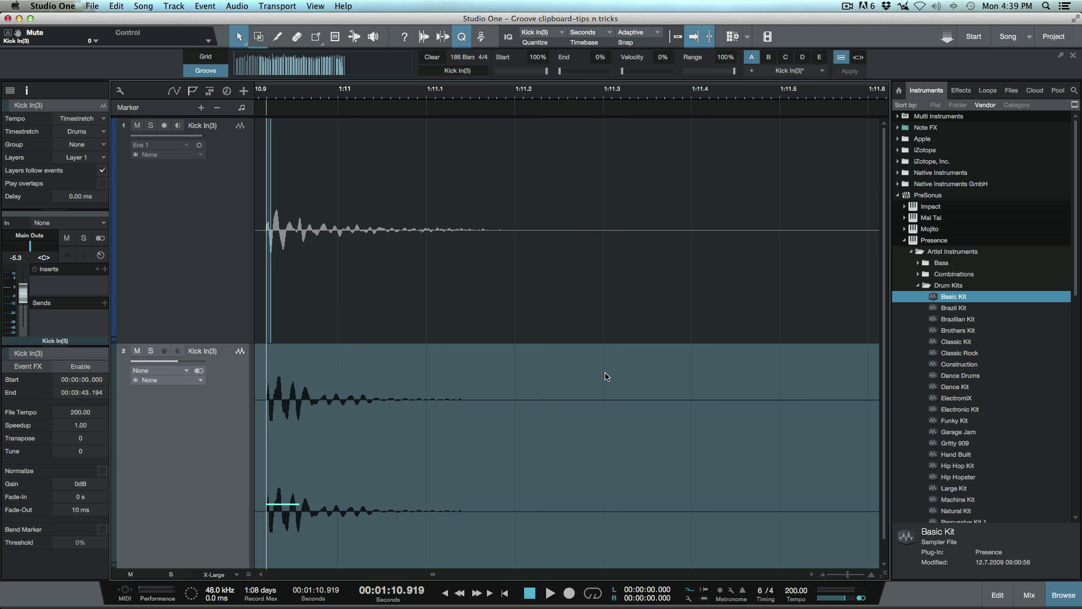
key("Tab")
key("Tab")
key("Tab")
key("Tab")
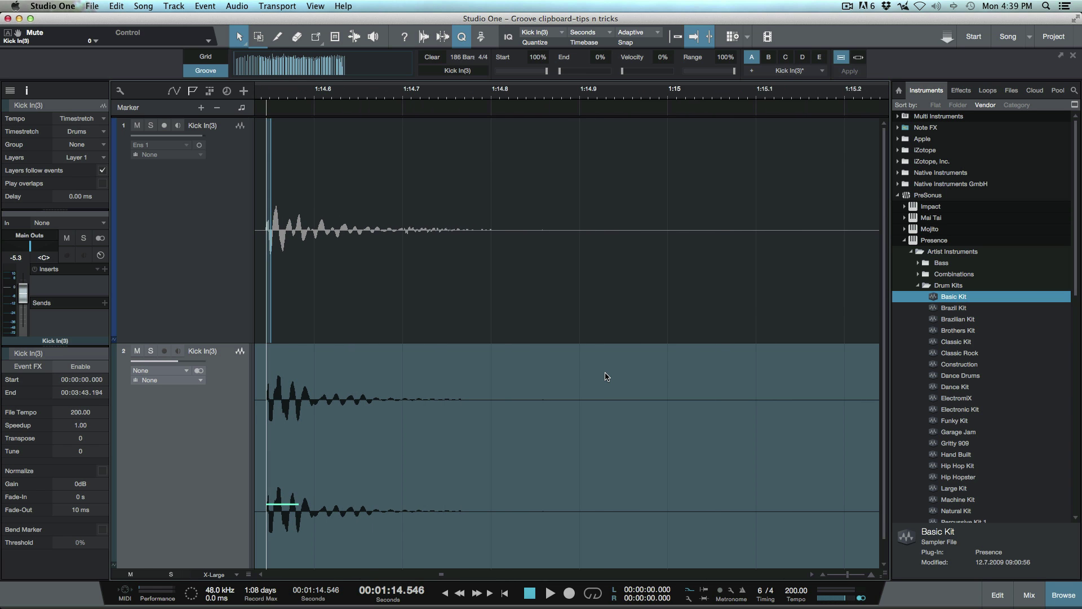
key("Tab")
key("e")
key("e")
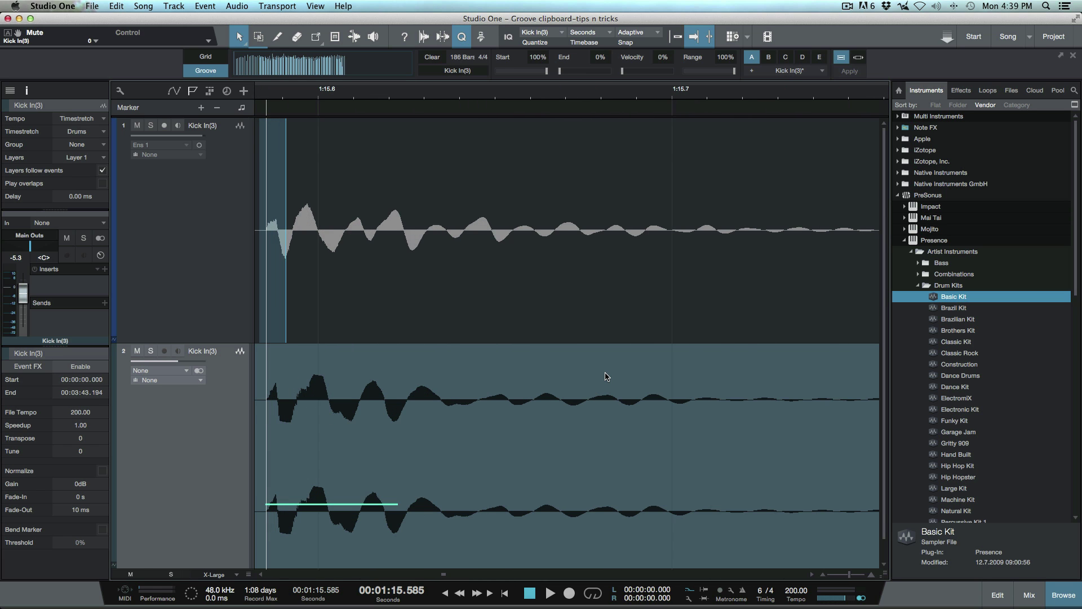
key("Tab")
key("Tab")
key("Tab")
key("Tab")
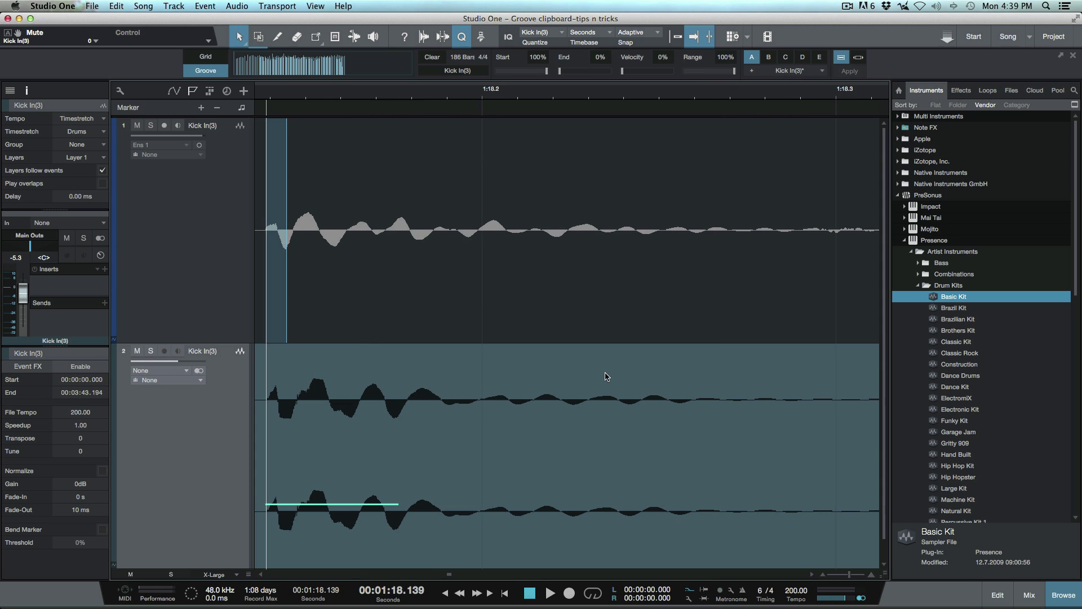
key("Tab")
key("Tab")
key("Tab")
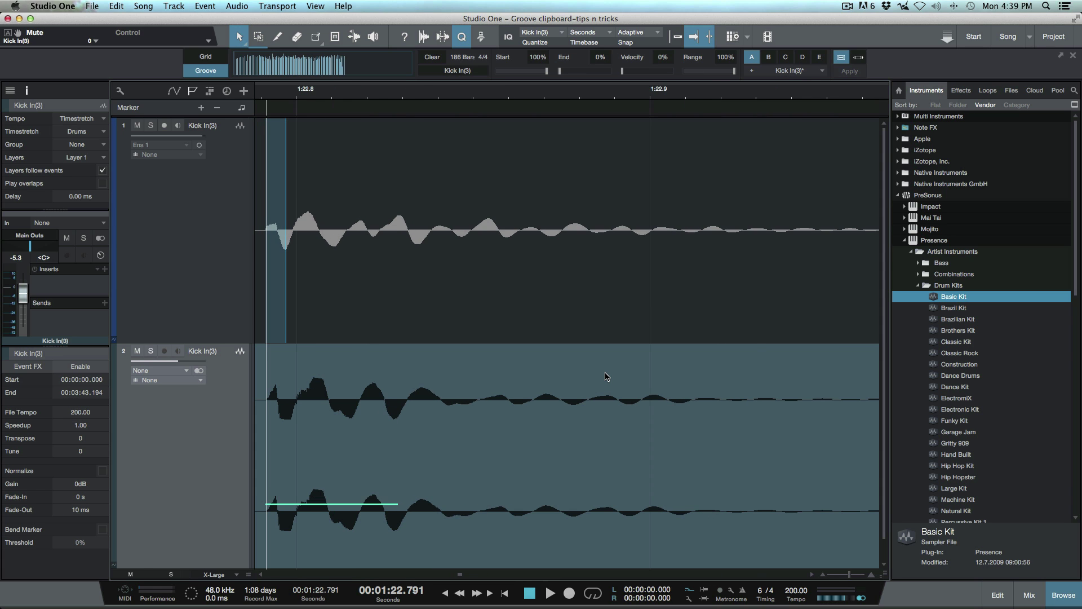
key("Tab")
key("Tab")
key("Tab")
key("Tab")
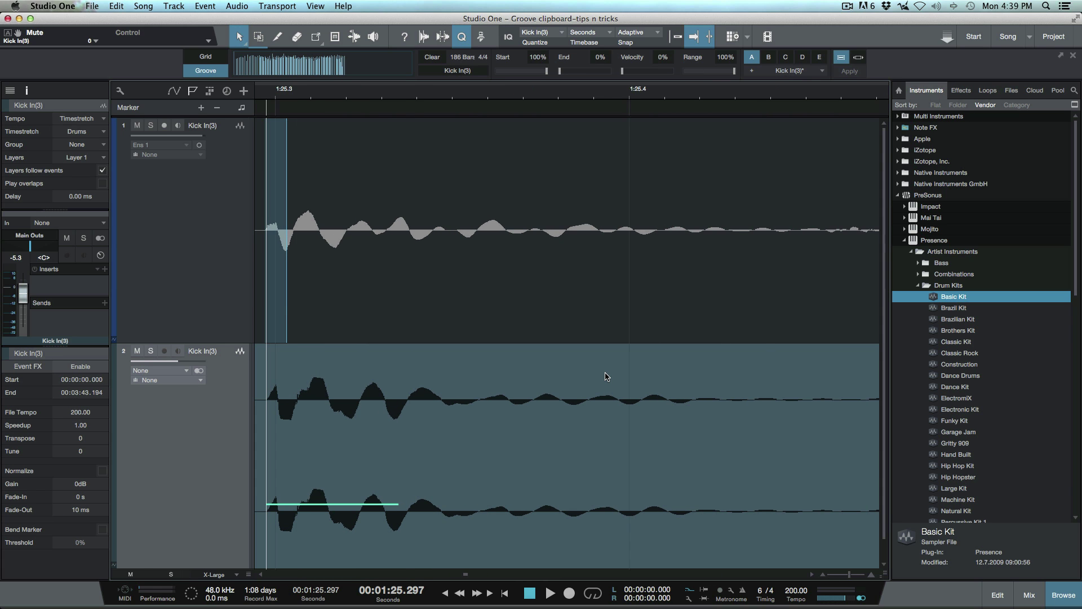
key("Tab")
key("Tab")
key("Tab")
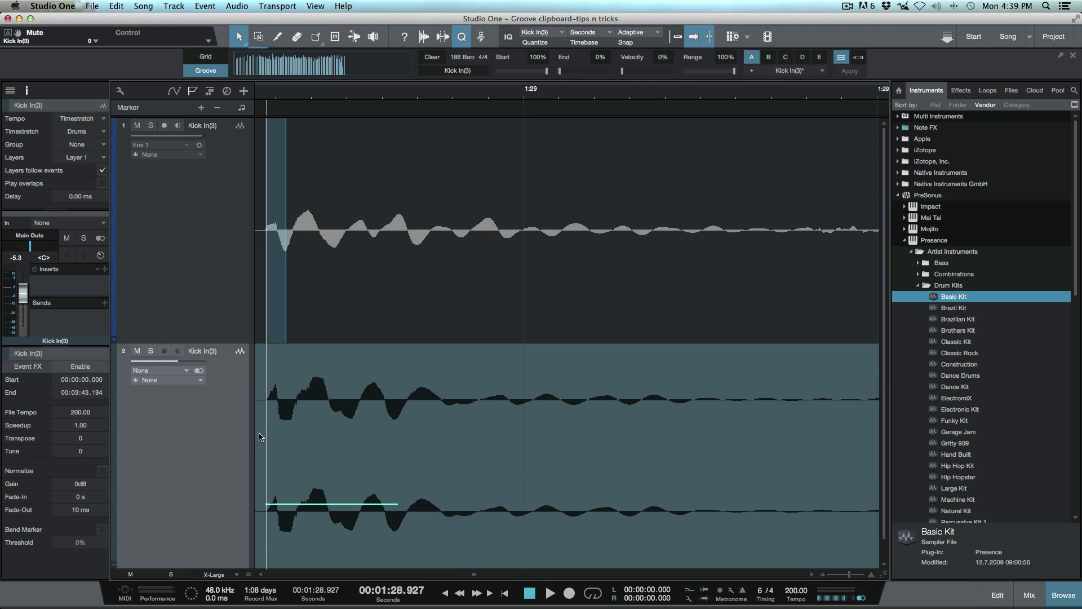
key("Tab")
key("Tab")
key("Tab")
key("Tab")
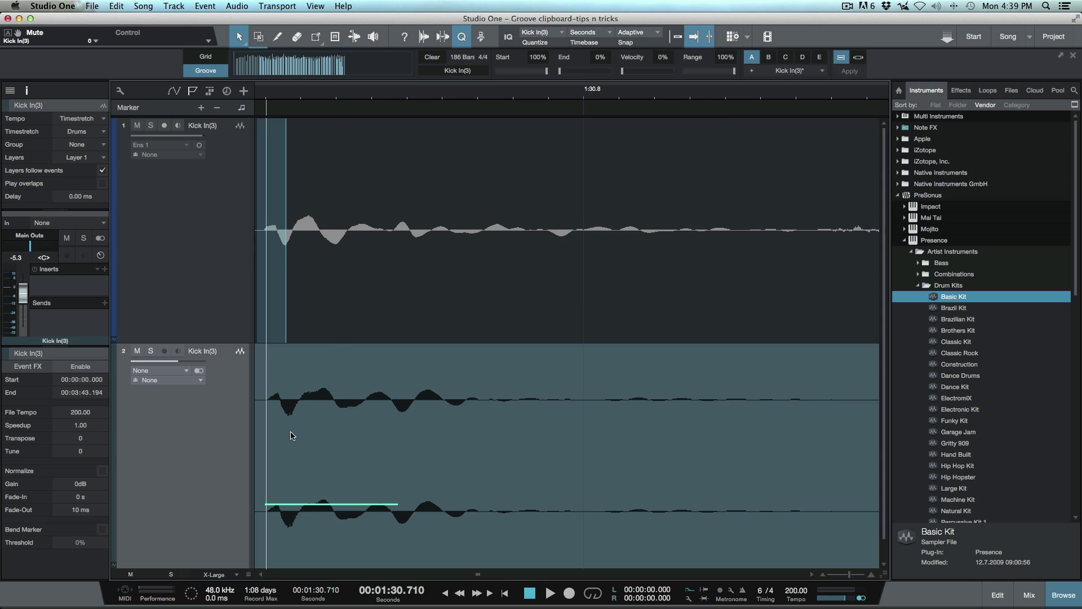
key("Tab")
key("Tab")
key("Tab")
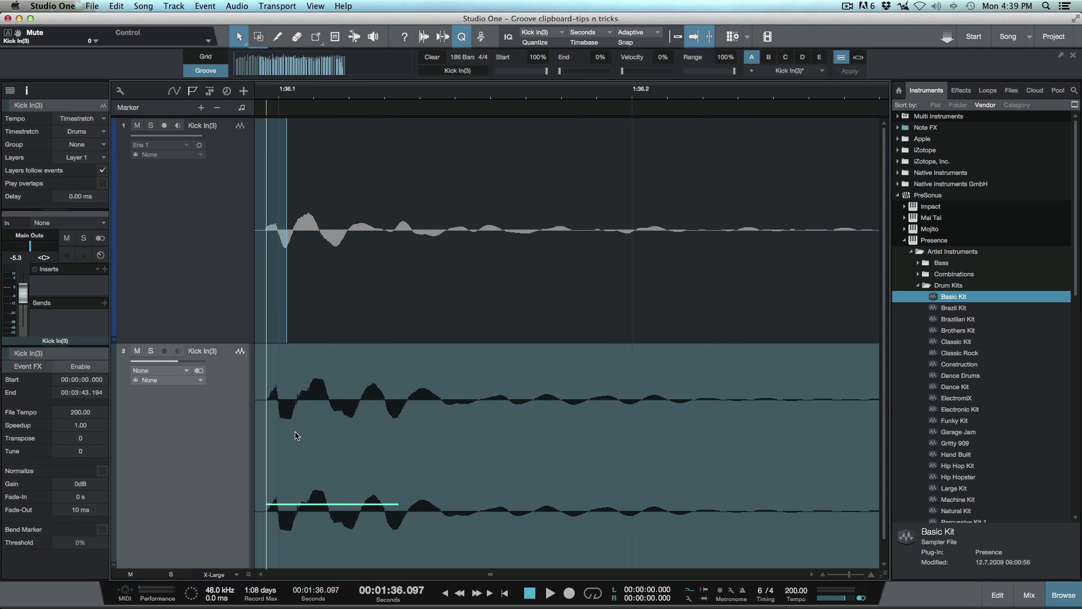
key("w")
key("w")
key("w")
key("w")
key("w")
key("w")
key("w")
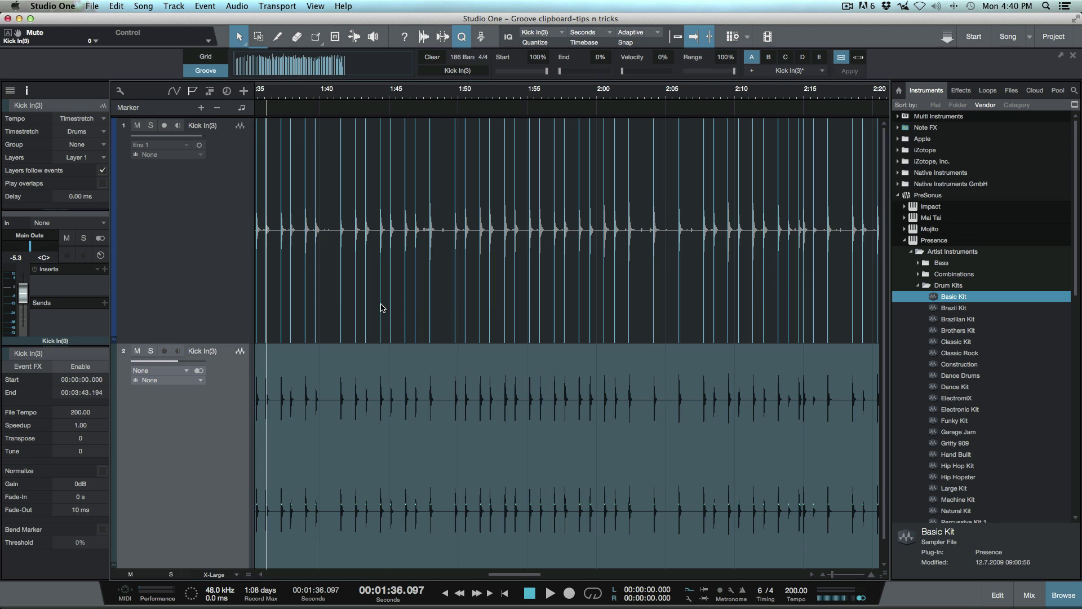
Select the original kick event and hide its bend markers in the audio bend settings
left_click(447, 296)
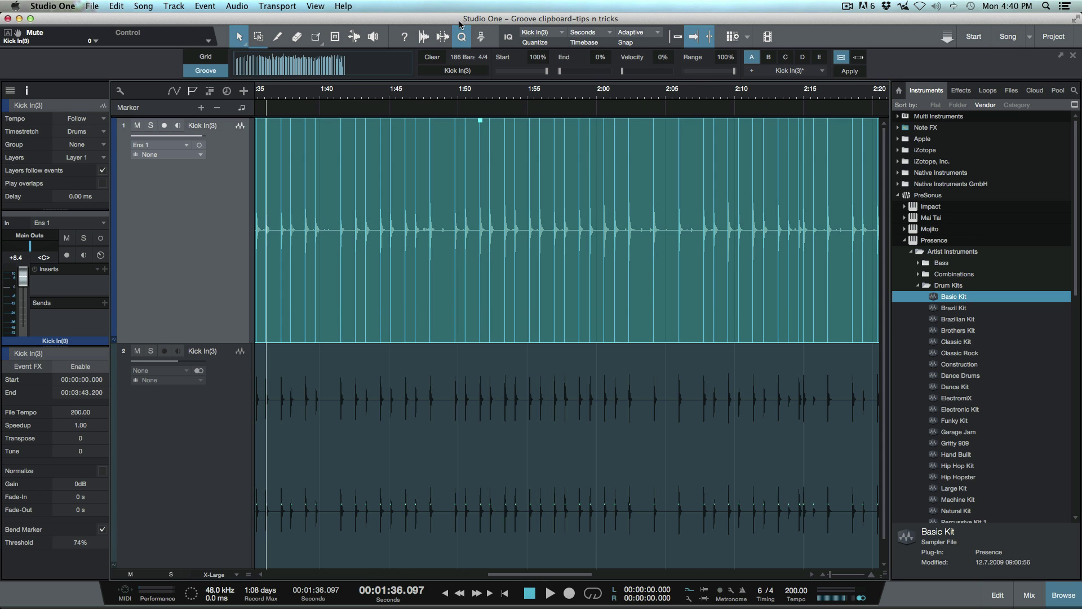
key("alt+q")
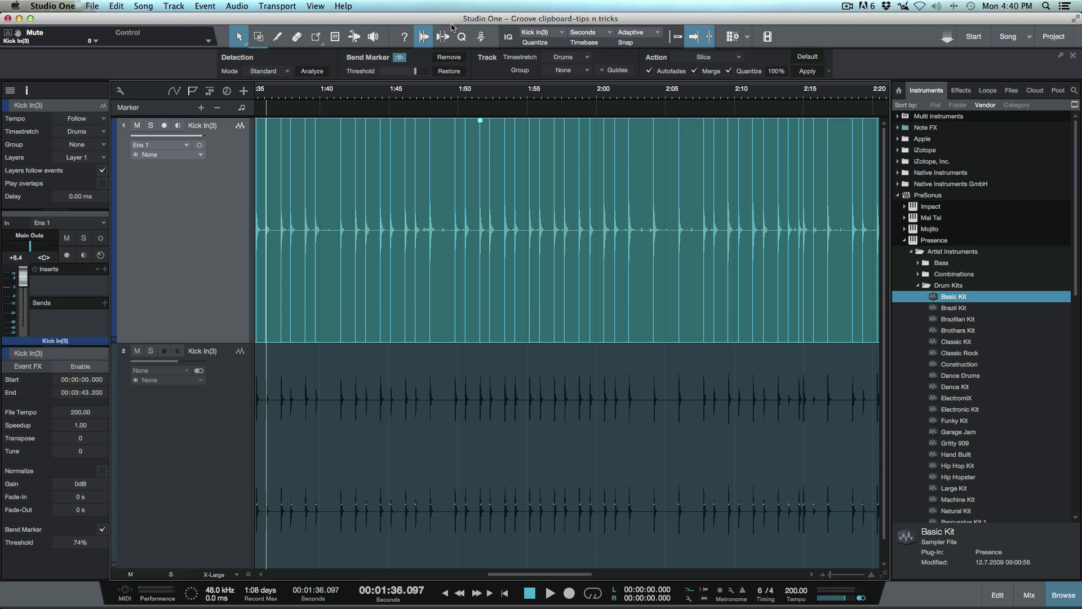
left_click(399, 58)
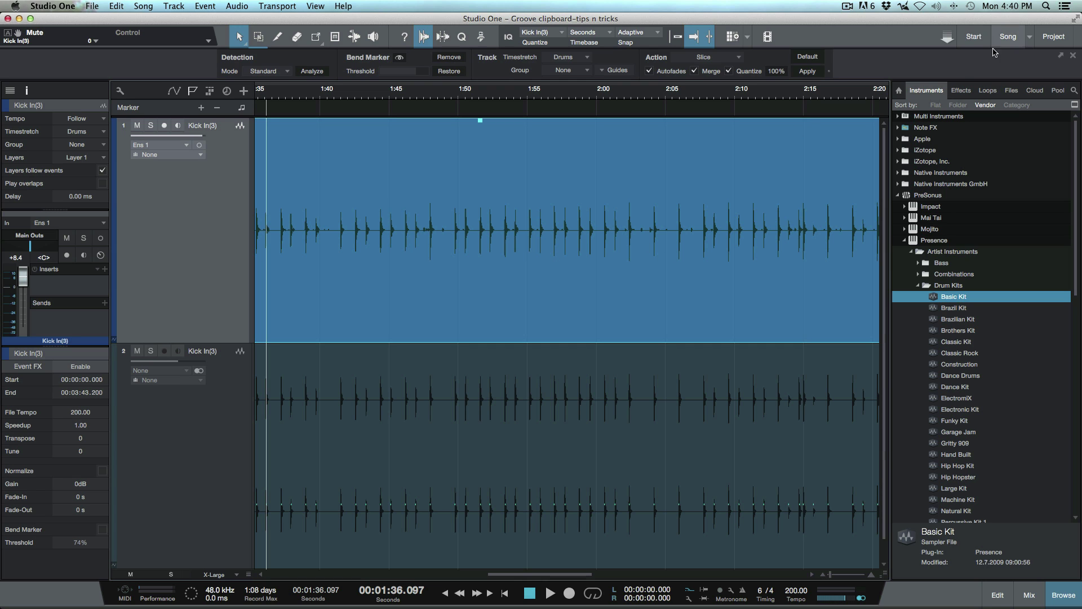
Add a Mixtool with Invert Phase enabled as an event effect on the original kick and render it
left_click(961, 91)
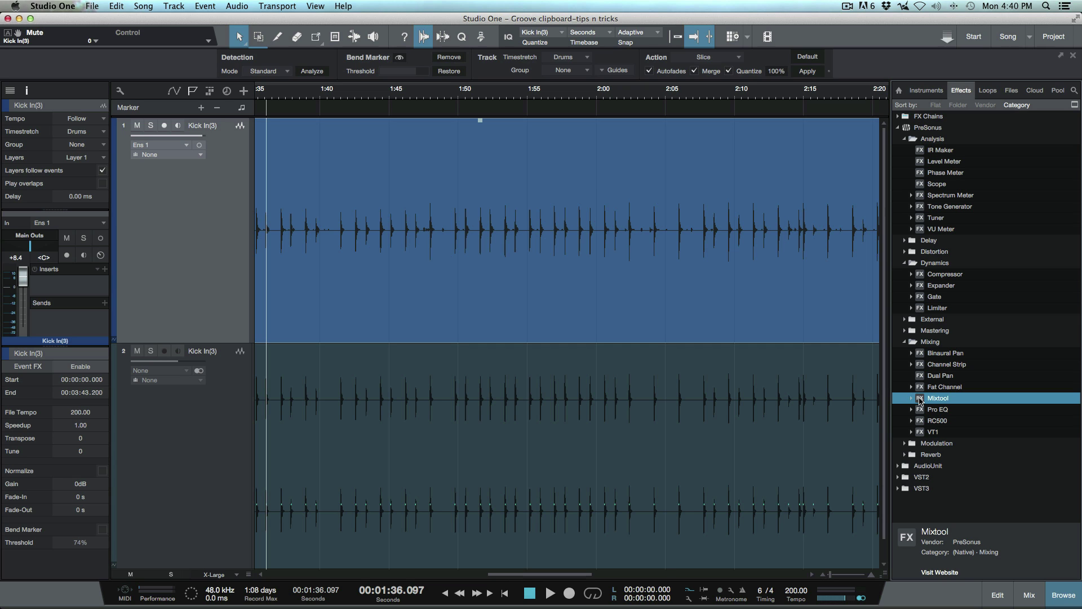
left_click_drag(920, 399, 715, 277)
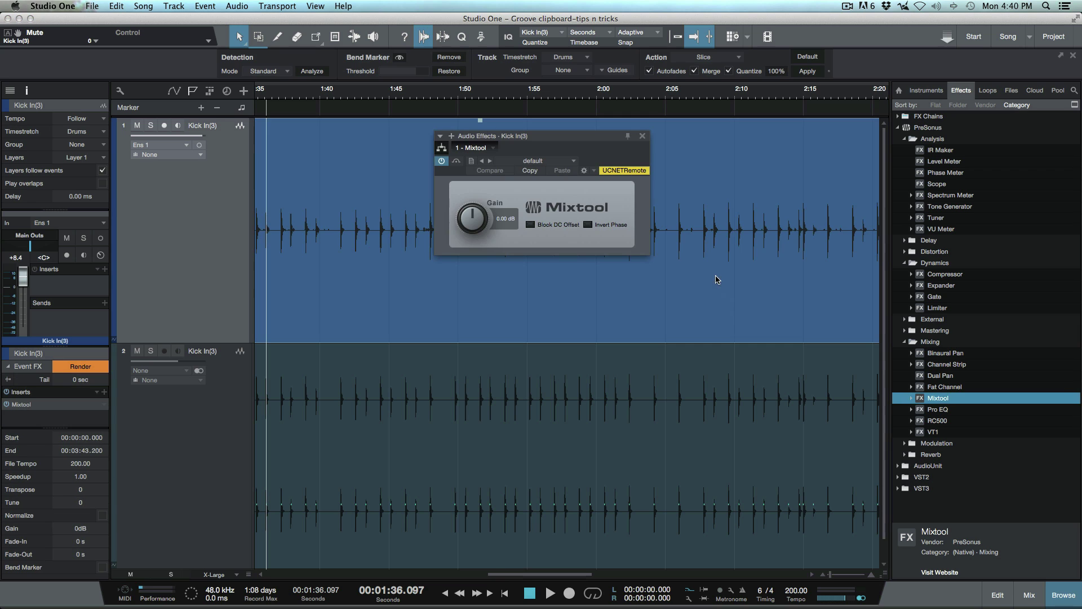
left_click(588, 225)
left_click(81, 366)
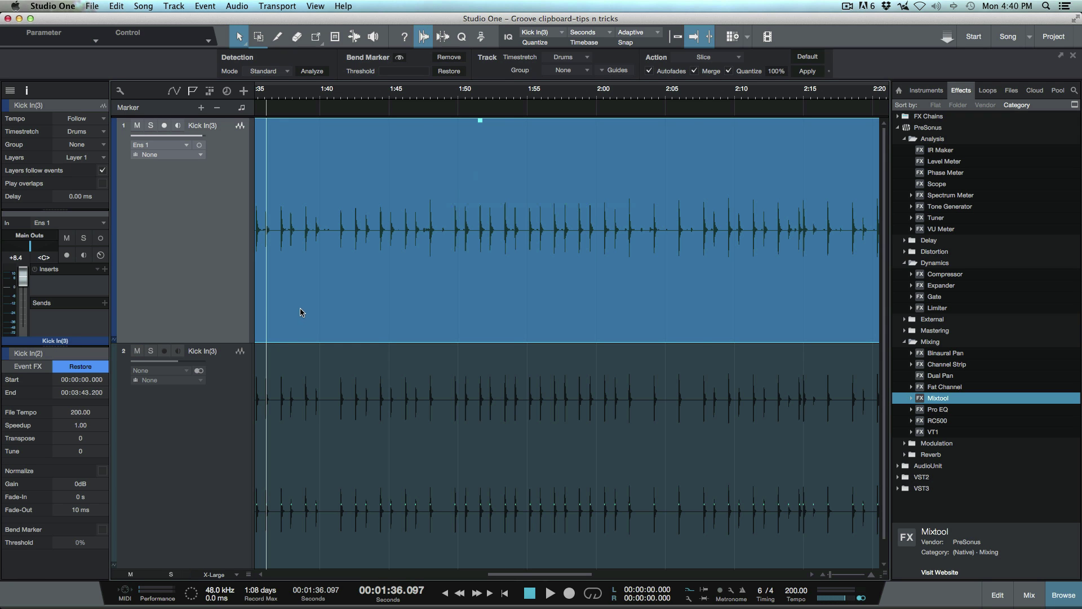
Compare the phase-inverted original kick's waveform with the rendered kick at successive transients from about 1:36 to 1:51
key("e")
key("e")
key("e")
key("e")
key("e")
key("e")
key("e")
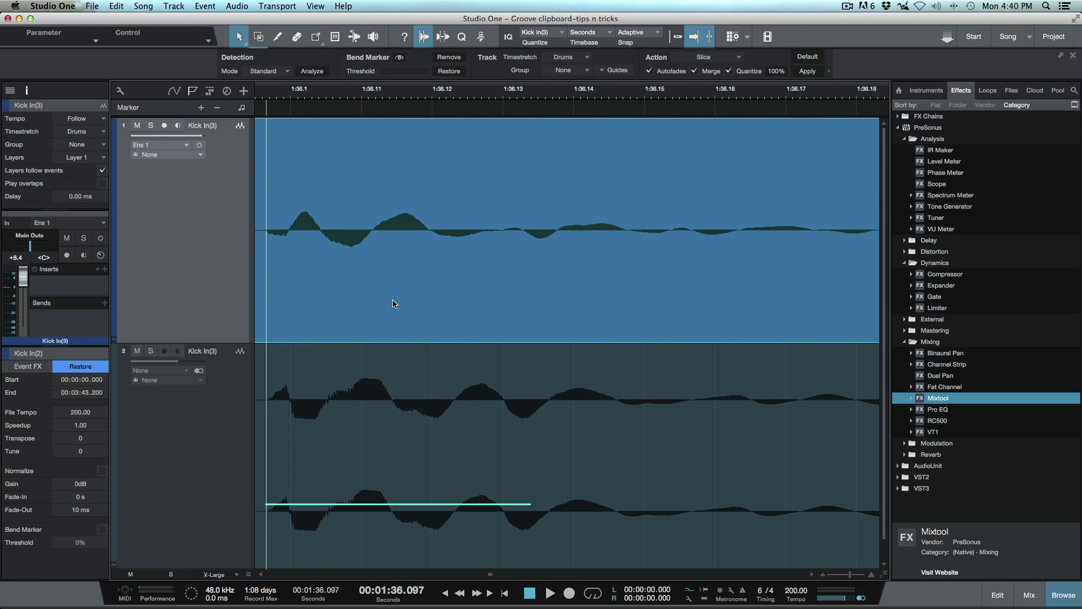
scroll(397, 308, "left", 2)
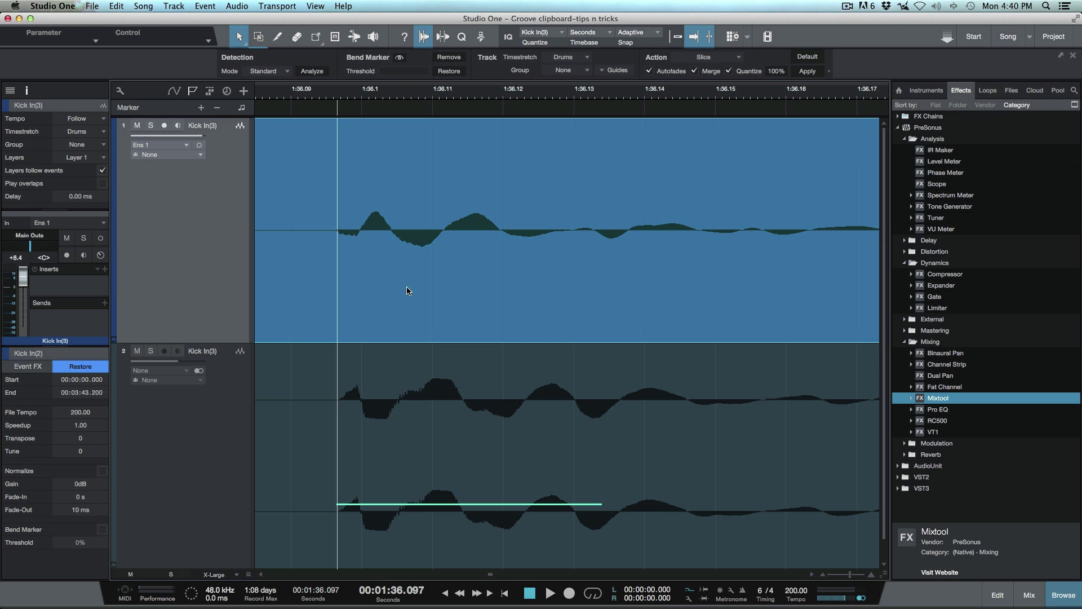
left_click(316, 241)
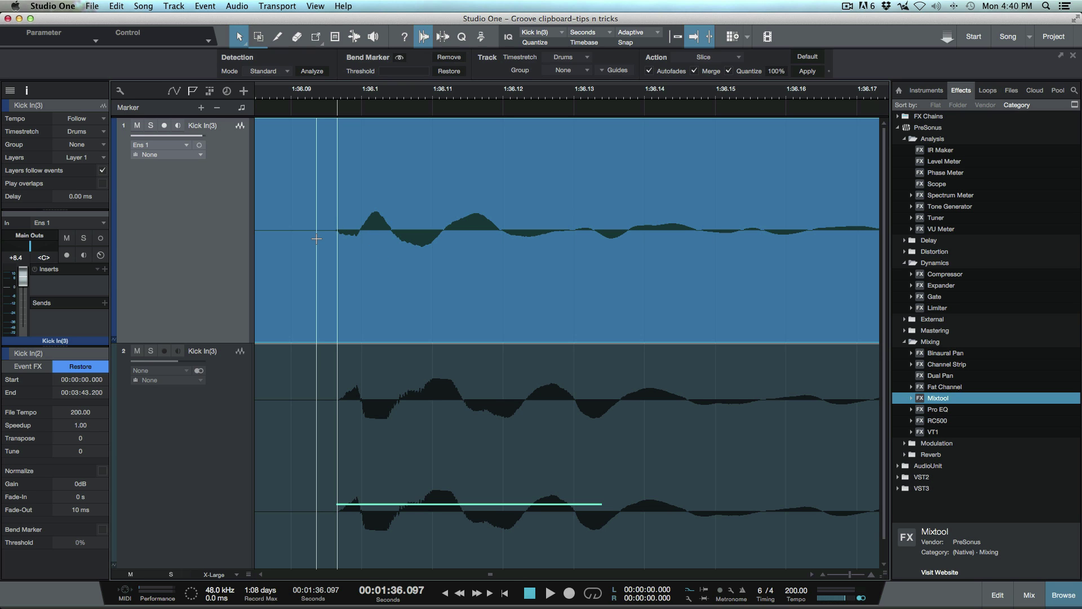
key("Tab")
key("Tab")
key("Tab")
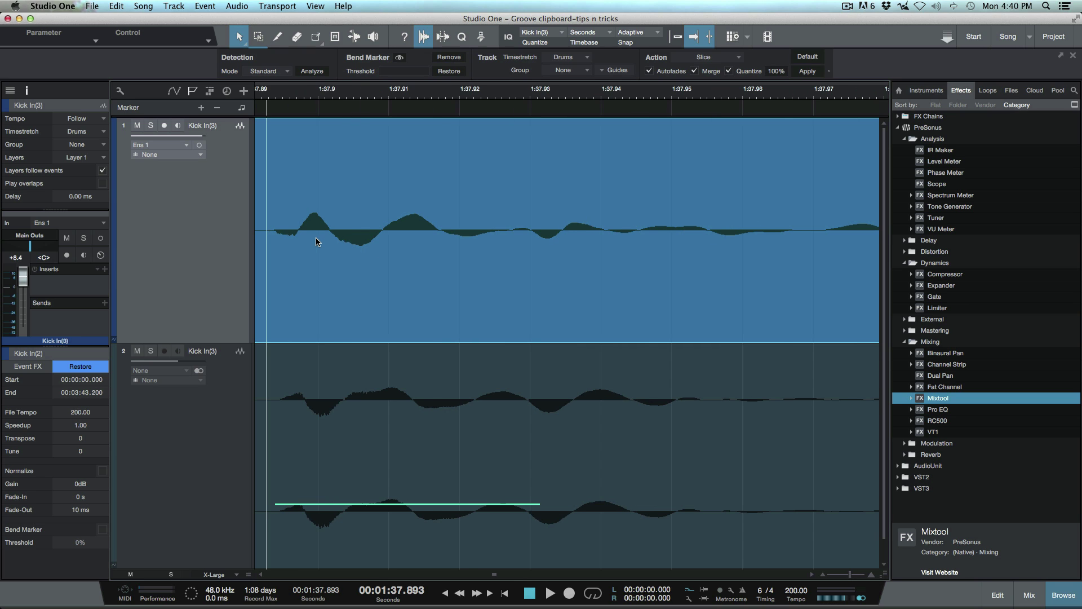
key("Tab")
key("Tab")
key("Tab")
key("Tab")
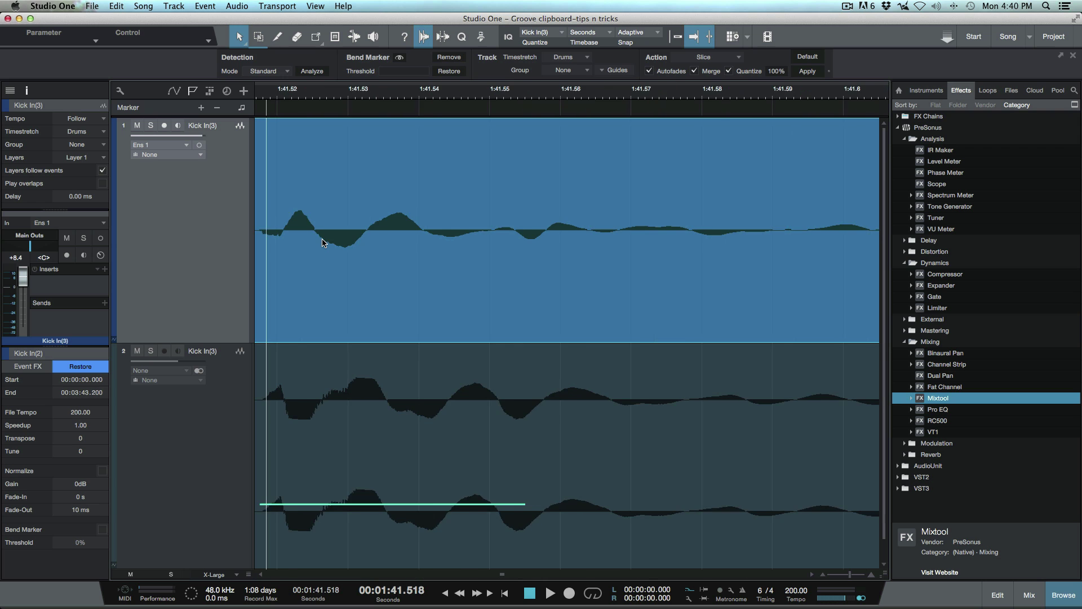
key("Tab")
key("Tab")
key("Tab")
key("Tab")
key("Tab")
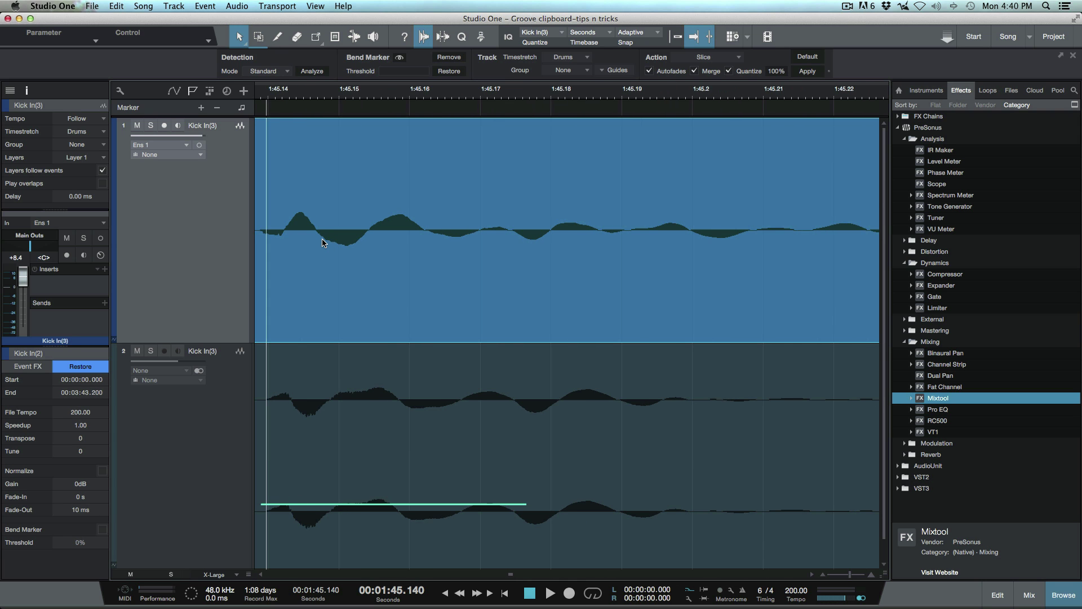
key("Tab")
key("Tab")
key("Tab")
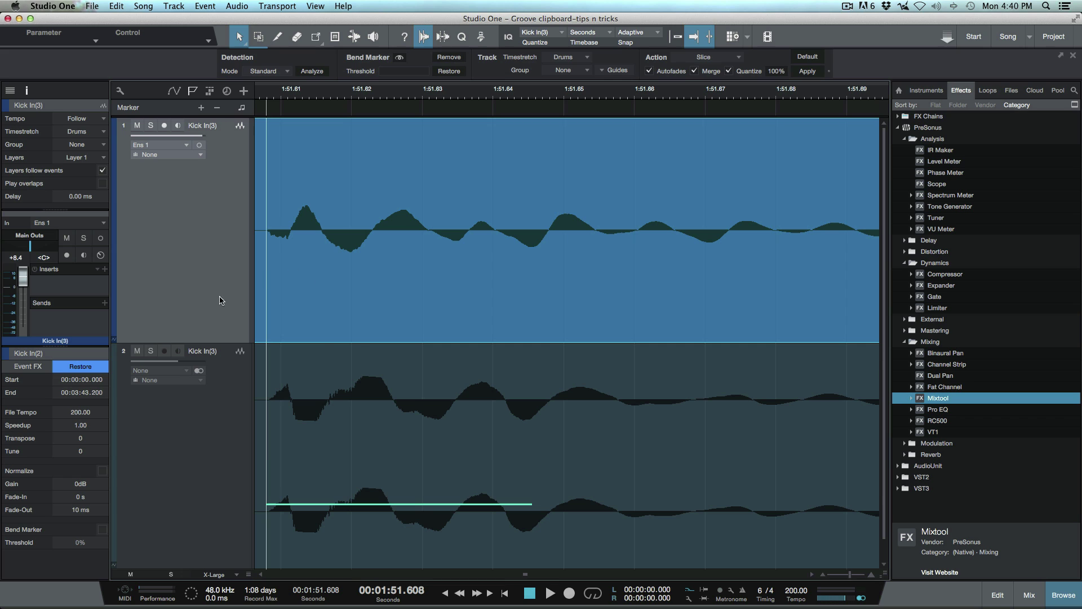
Restore the original kick event from its rendered version and remove the Mixtool event effect
left_click(82, 366)
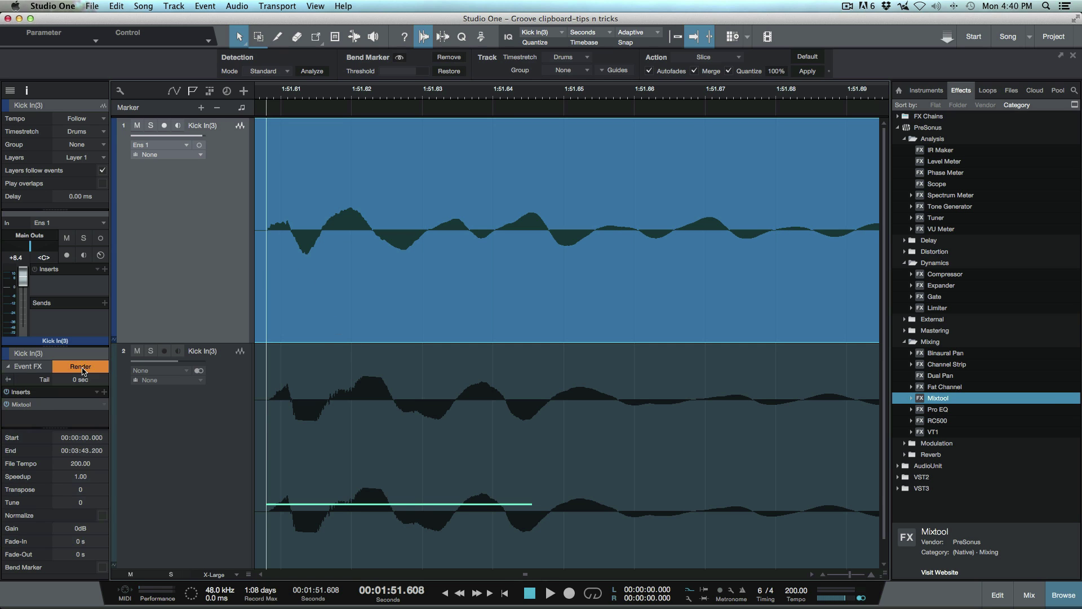
right_click(104, 406)
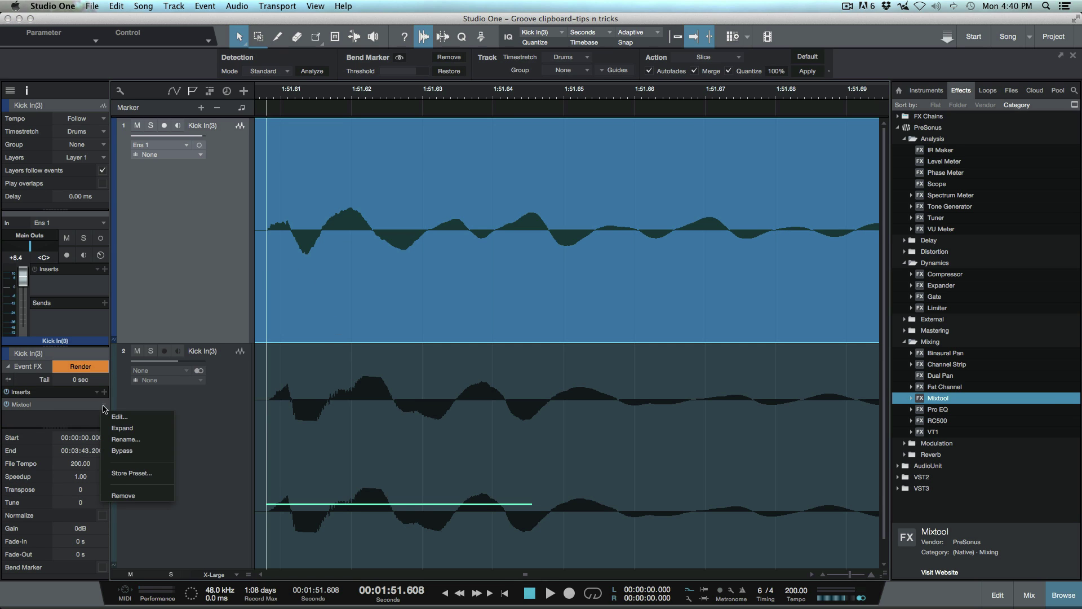
left_click(125, 496)
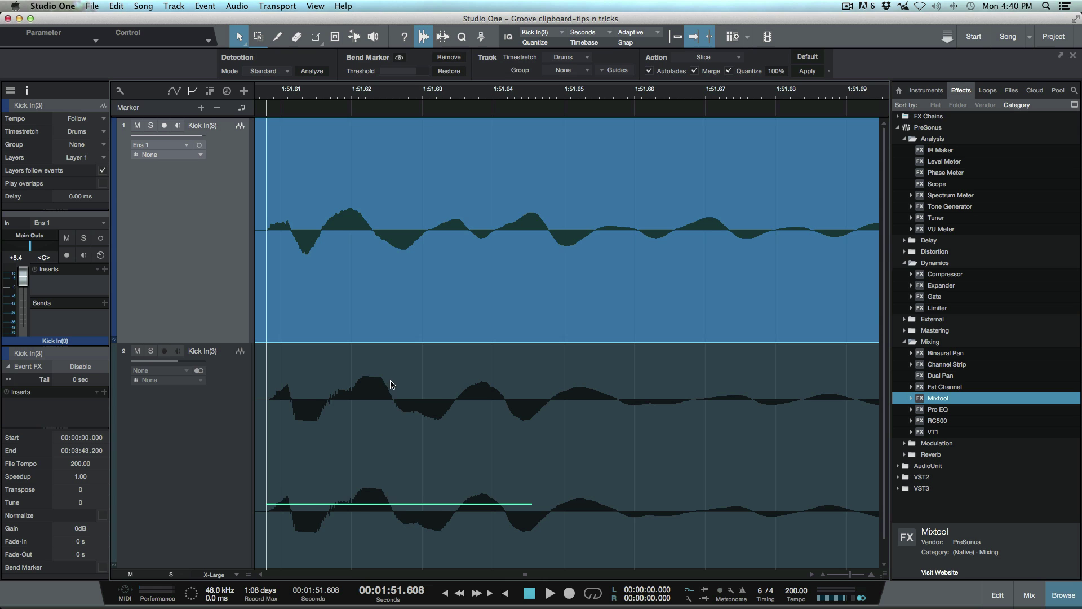
Review both kick tracks through to the song's end, then compare their waveforms closely at the hit near 1:46.2
key("w")
key("w")
key("w")
key("w")
key("w")
key("w")
key("w")
key("w")
key("w")
key("w")
key("w")
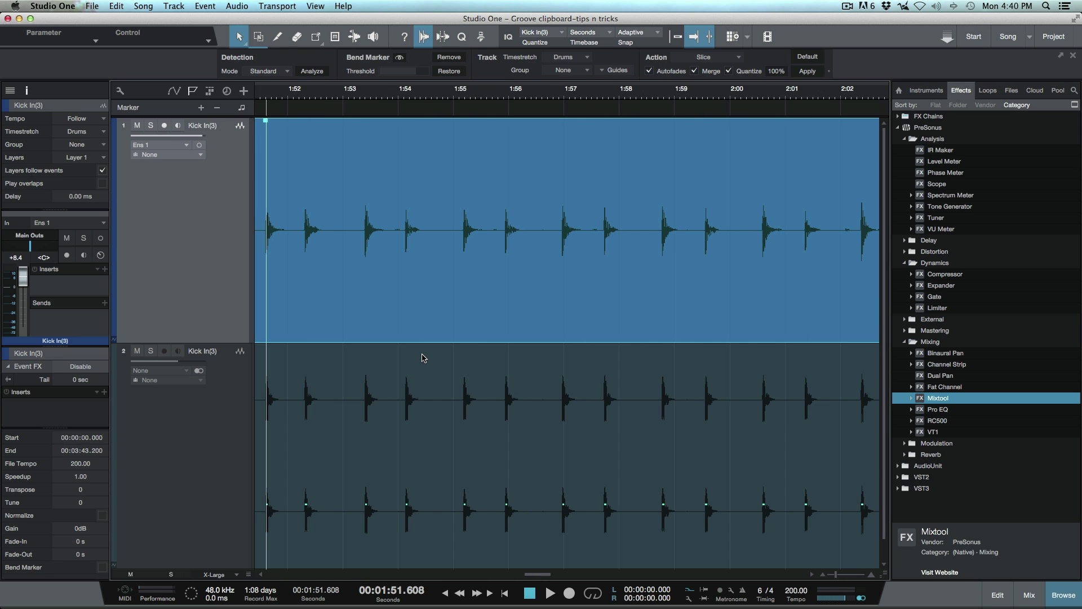
key("w")
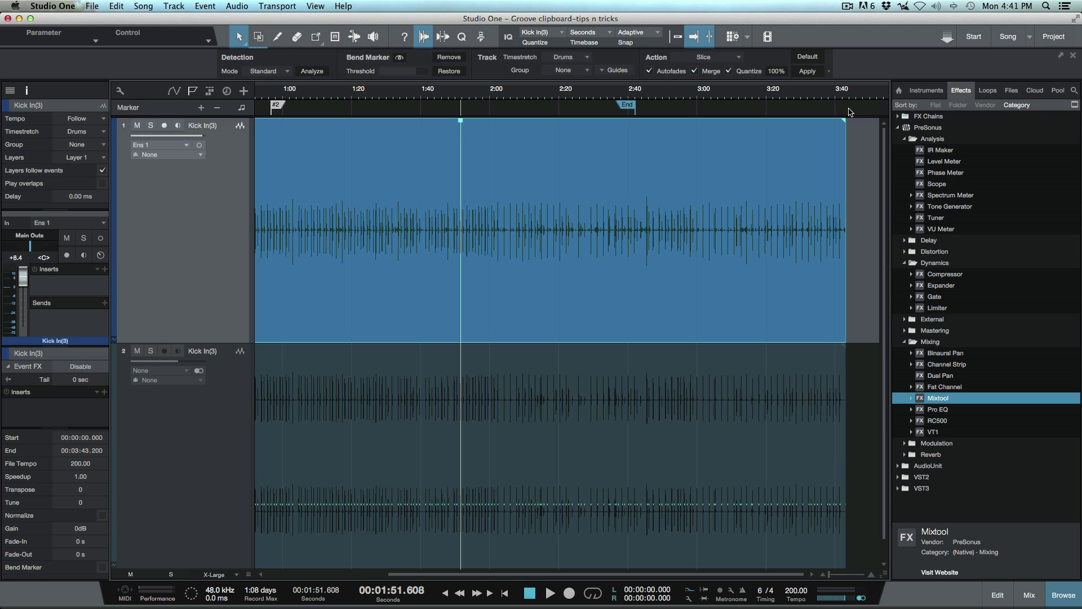
left_click_drag(441, 96, 442, 184)
left_click_drag(597, 99, 594, 141)
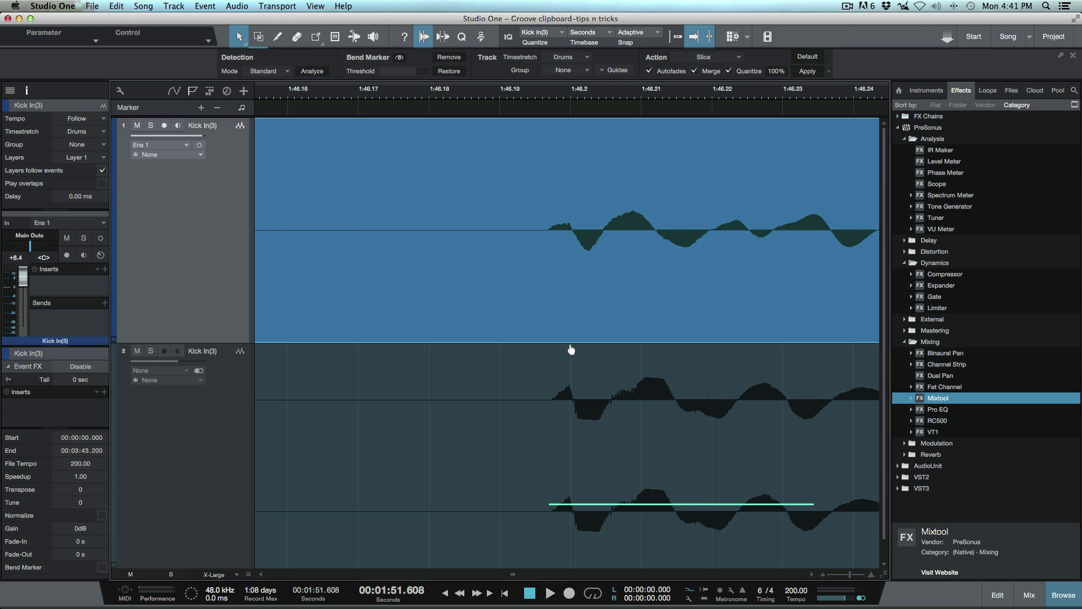